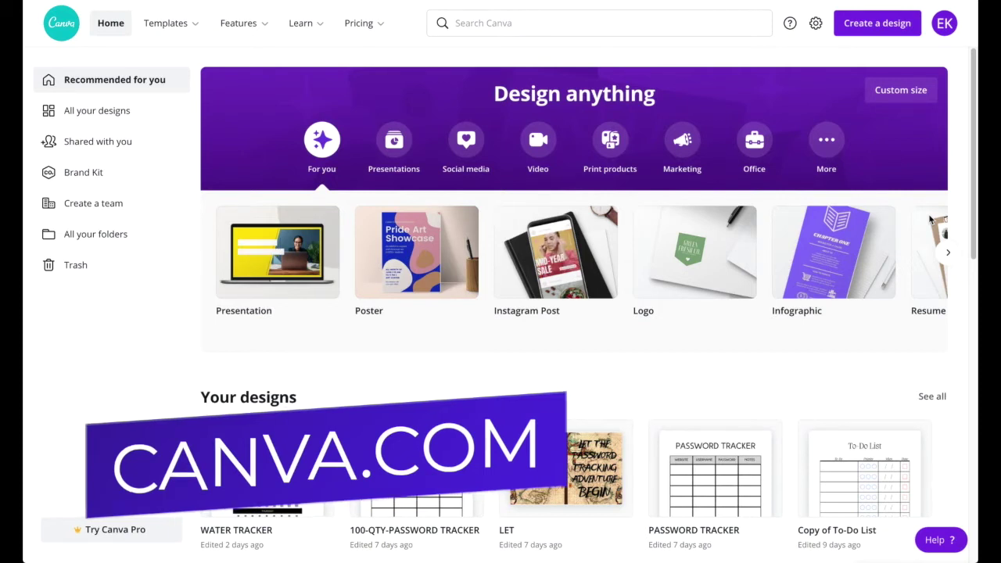
- Create a new blank design with a custom size of 8.5 x 11 in
{"action": "left_click", "coordinate": [894, 26]}
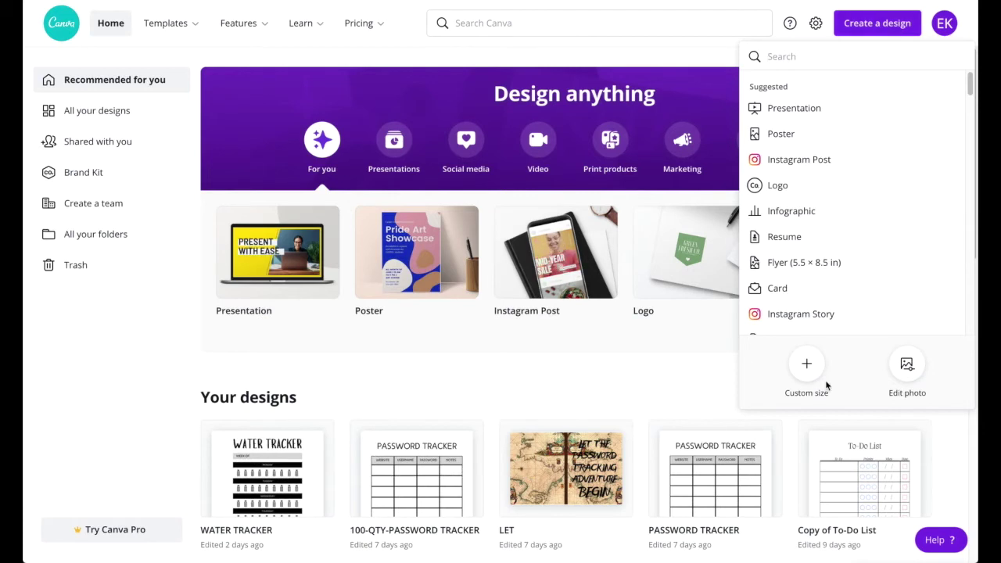
{"action": "left_click", "coordinate": [809, 365]}
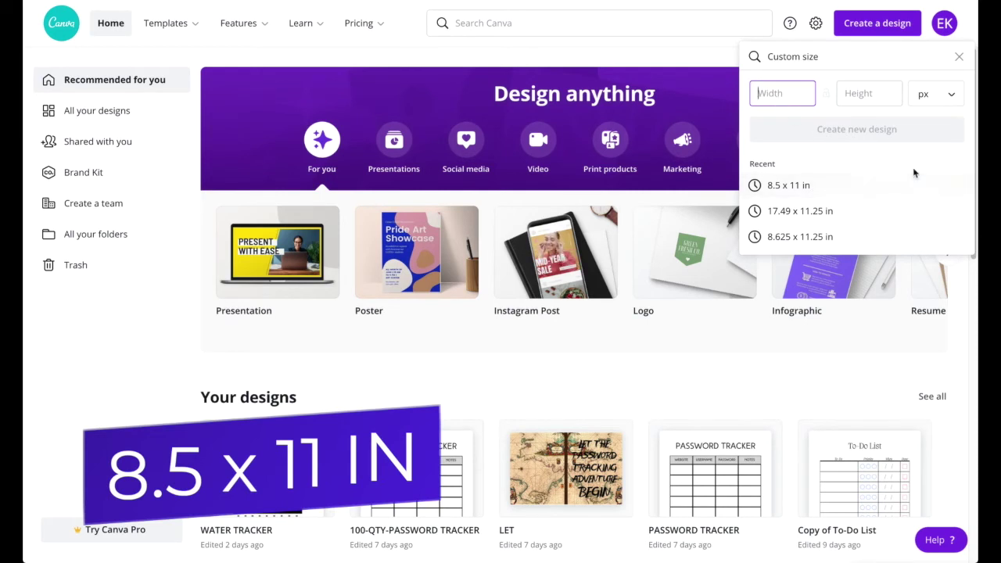
{"action": "type", "text": "11"}
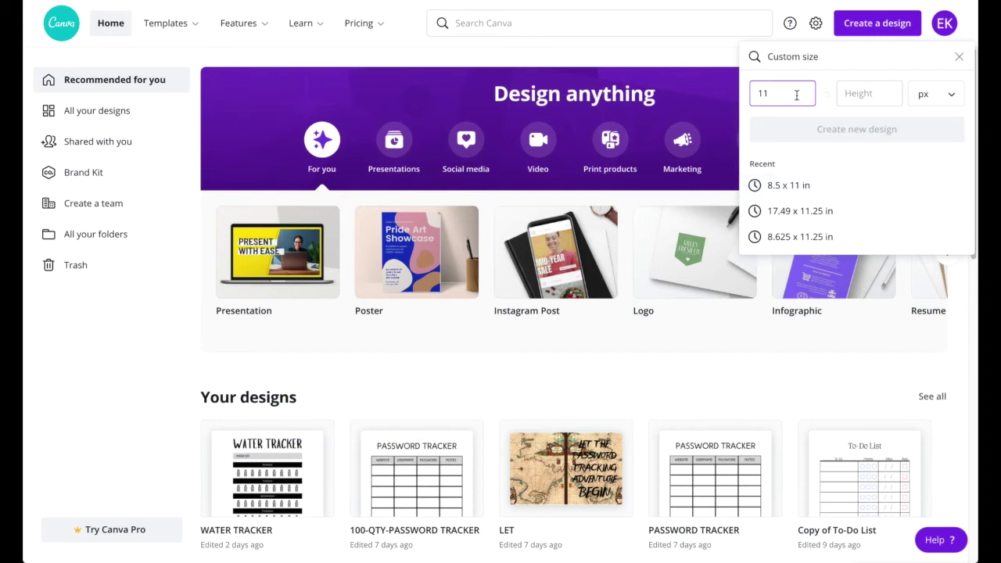
{"action": "left_click", "coordinate": [927, 100]}
{"action": "left_click", "coordinate": [902, 119]}
{"action": "double_click", "coordinate": [791, 100]}
{"action": "type", "text": "8.5"}
{"action": "key", "text": "Tab"}
{"action": "type", "text": "11"}
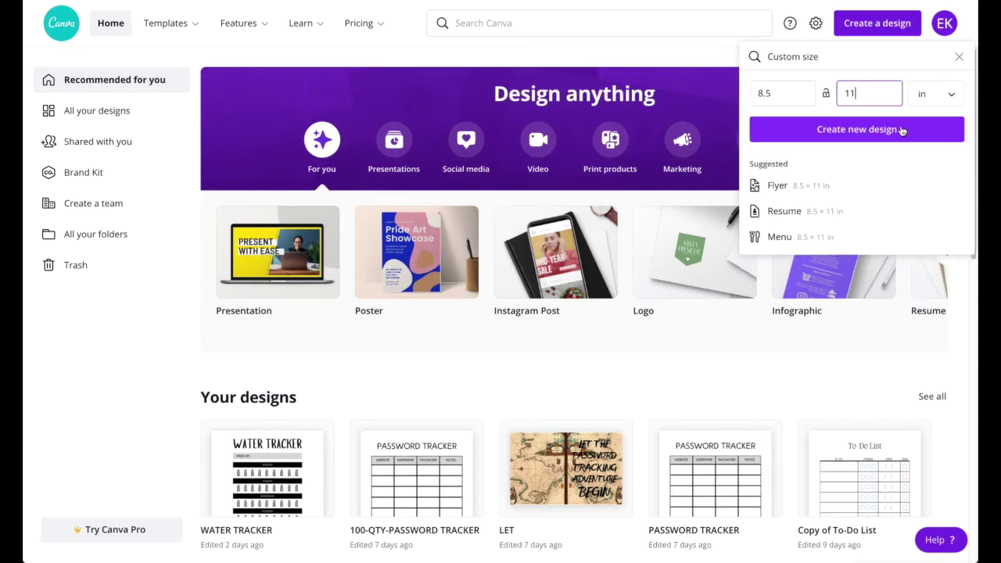
{"action": "left_click", "coordinate": [902, 131]}
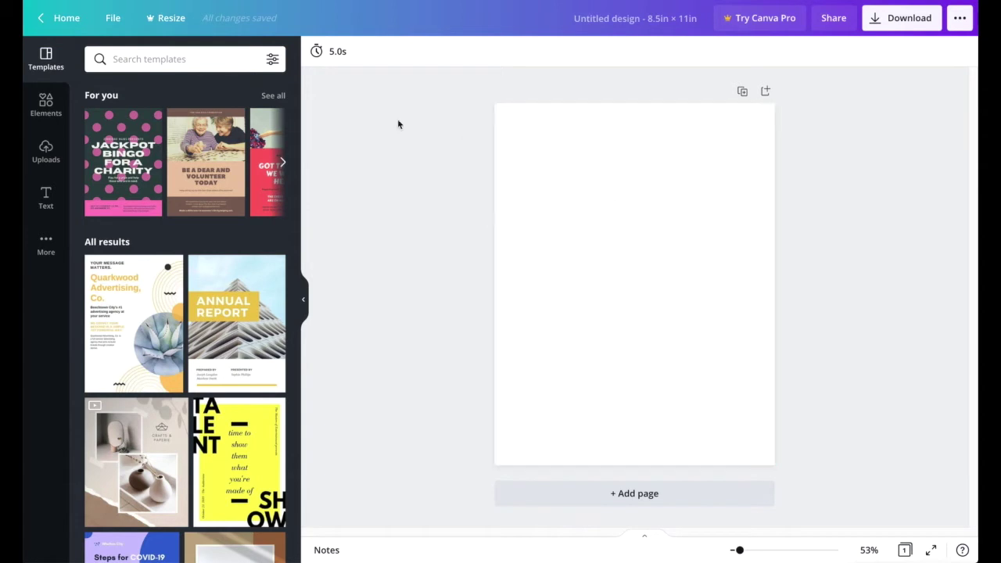
- Add a solid square and reshape it into a full-width banner across the top of the page
{"action": "left_click", "coordinate": [55, 107]}
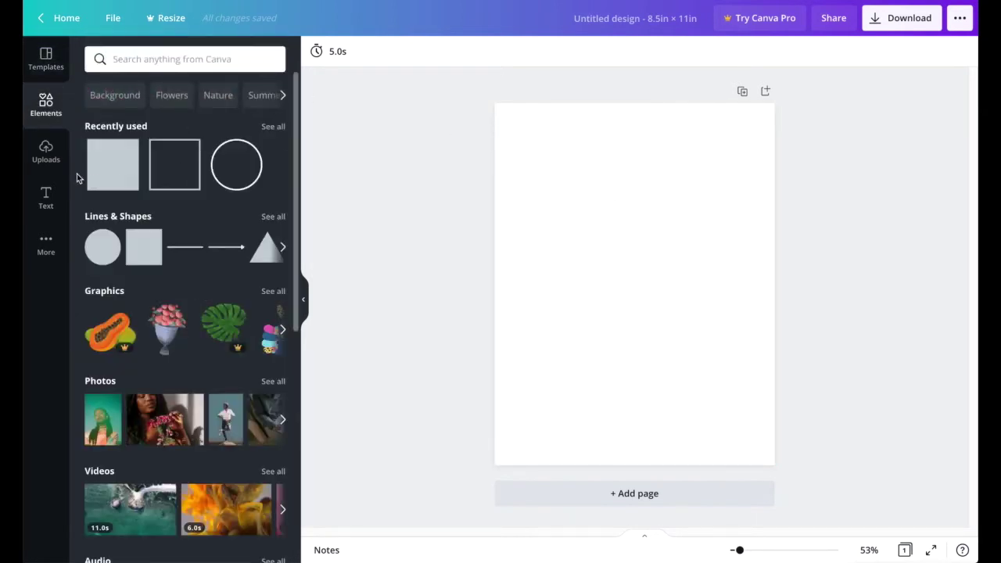
{"action": "left_click", "coordinate": [115, 174]}
{"action": "left_click_drag", "start_coordinate": [650, 286], "coordinate": [587, 177]}
{"action": "left_click_drag", "start_coordinate": [577, 254], "coordinate": [583, 162]}
{"action": "left_click_drag", "start_coordinate": [648, 132], "coordinate": [774, 128]}
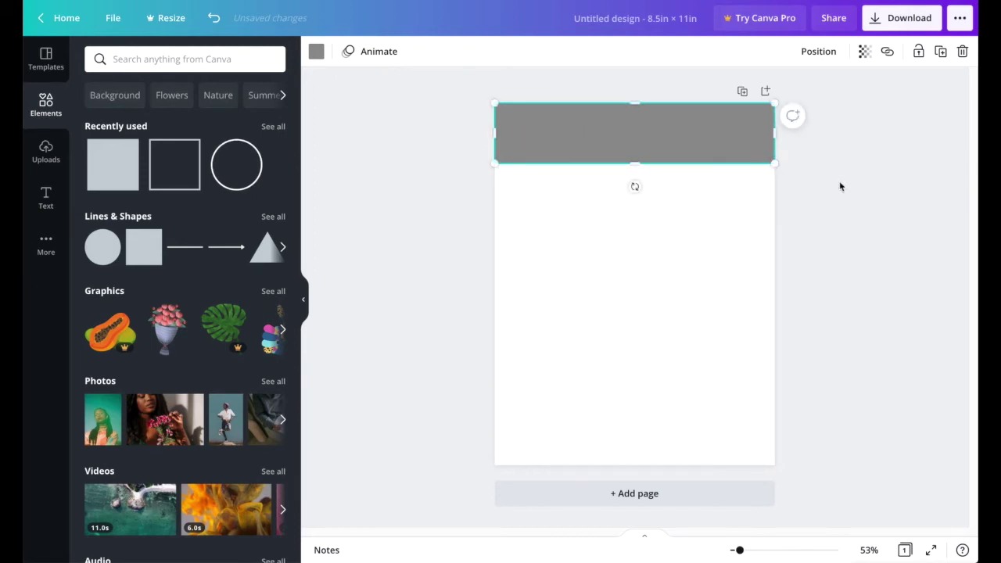
- Recolor the banner to a dark navy blue, #032B60
{"action": "left_click", "coordinate": [317, 51]}
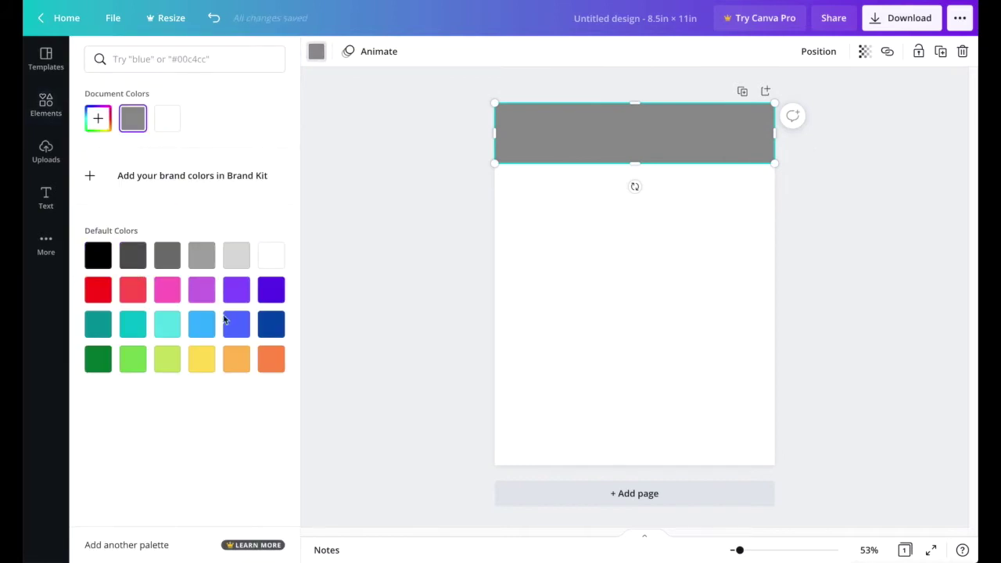
{"action": "left_click", "coordinate": [271, 324]}
{"action": "left_click", "coordinate": [96, 119]}
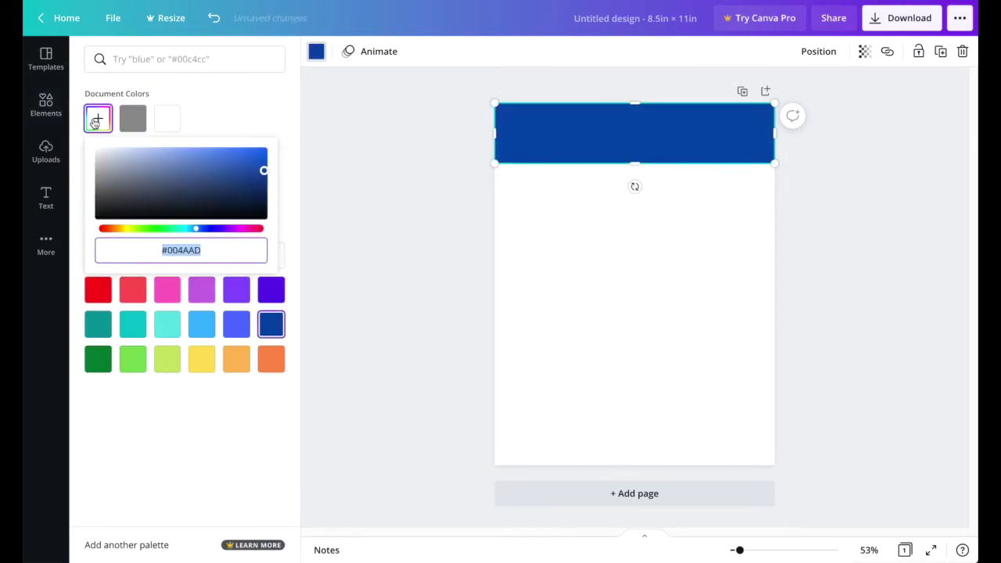
{"action": "left_click_drag", "start_coordinate": [264, 174], "coordinate": [257, 192]}
{"action": "left_click", "coordinate": [821, 195]}
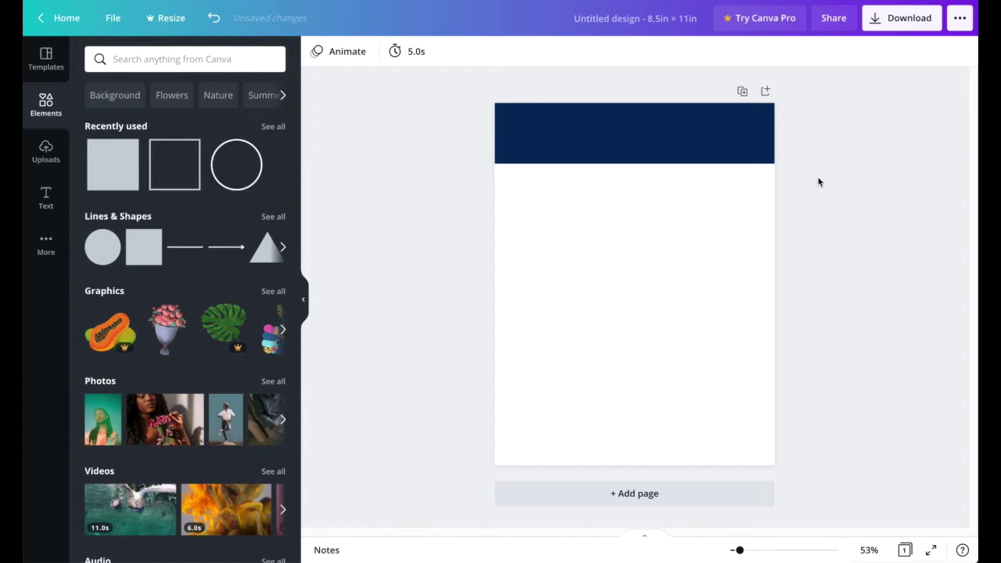
- Add a heading reading "RESERVED DATES" and place it centered on the navy banner
{"action": "left_click", "coordinate": [45, 197]}
{"action": "left_click", "coordinate": [187, 121]}
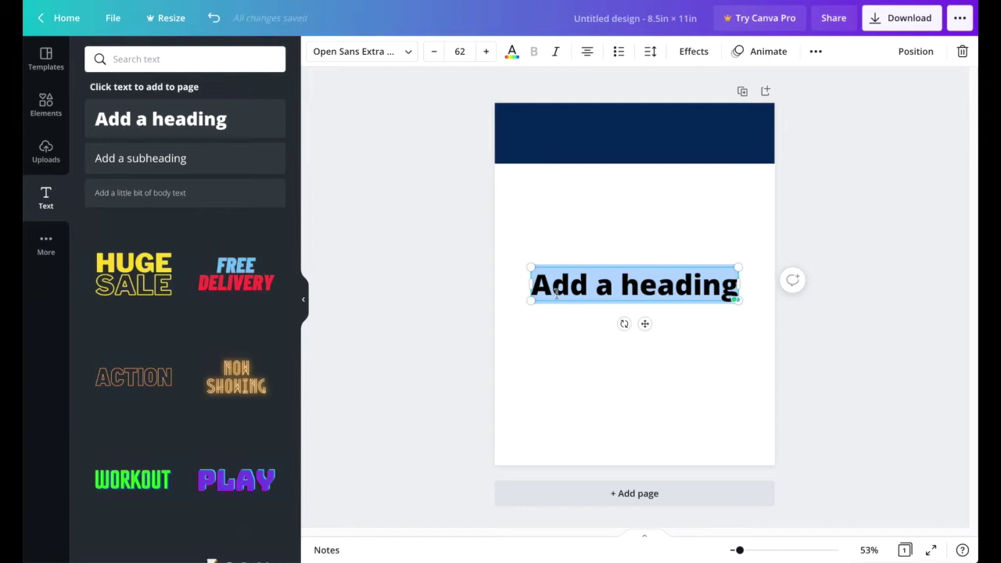
{"action": "type", "text": "RESERVED DATES"}
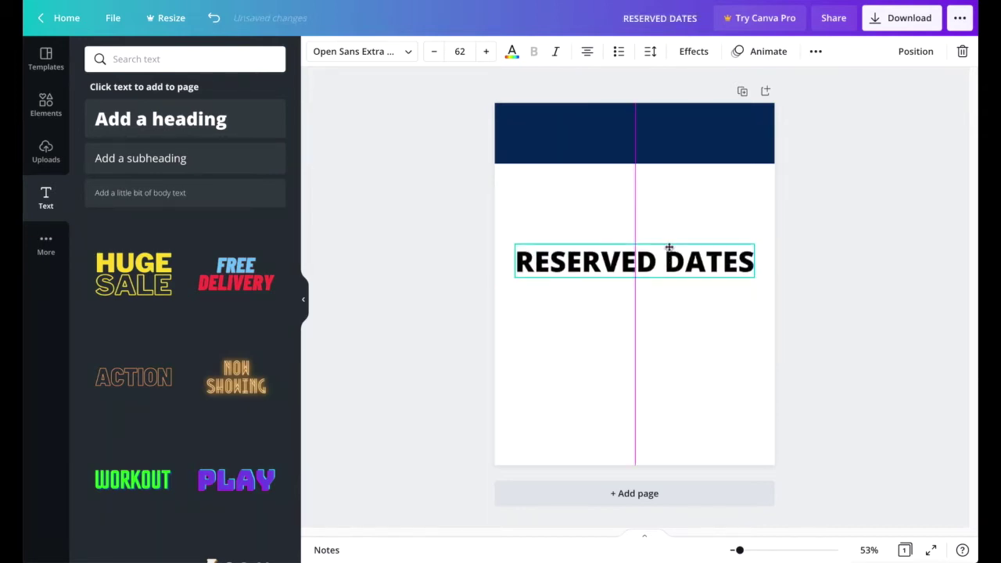
{"action": "left_click_drag", "start_coordinate": [668, 250], "coordinate": [656, 136]}
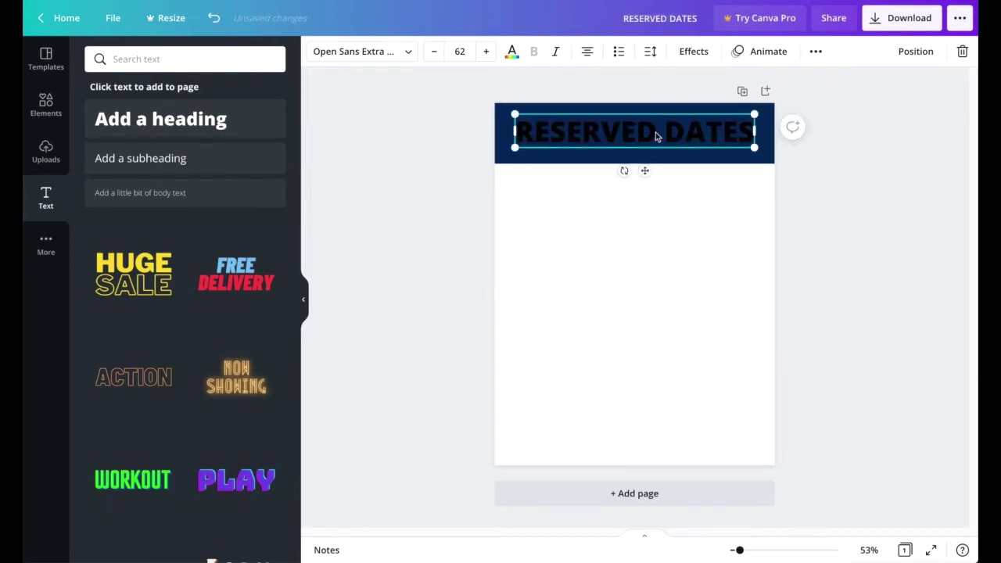
- Color the "RESERVED DATES" heading a custom bright mint green, #00FFB3
{"action": "left_click", "coordinate": [512, 51]}
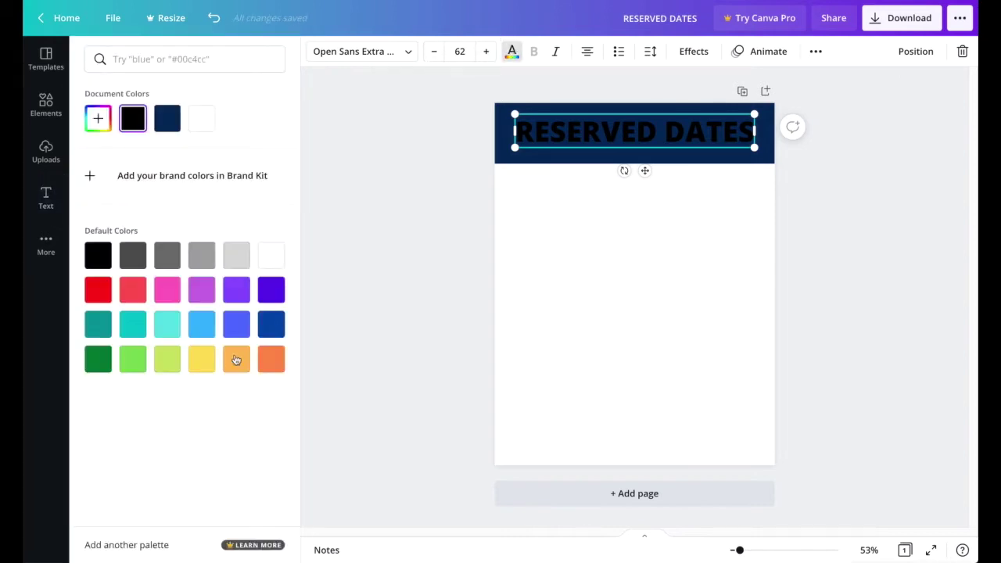
{"action": "left_click", "coordinate": [274, 259]}
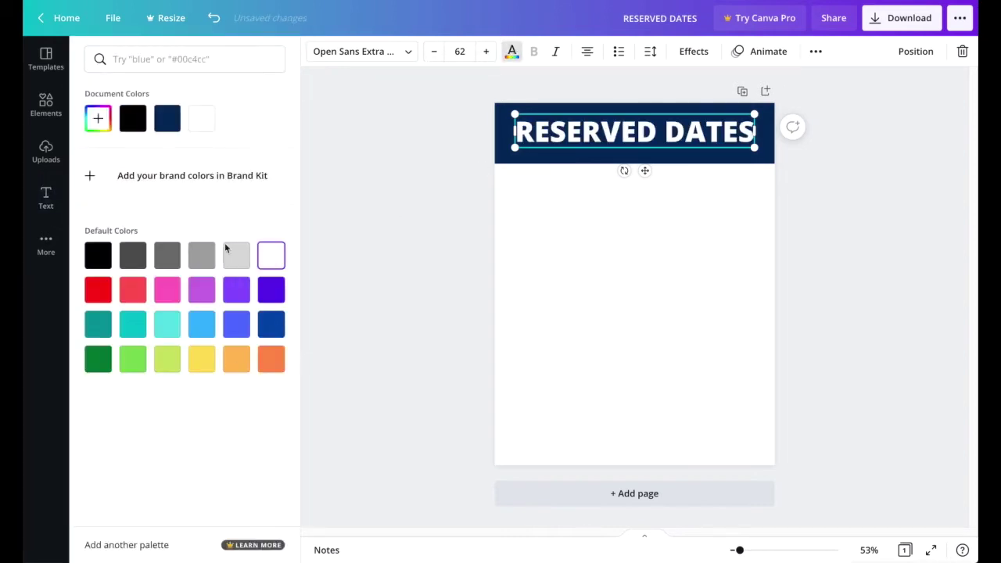
{"action": "left_click", "coordinate": [98, 118]}
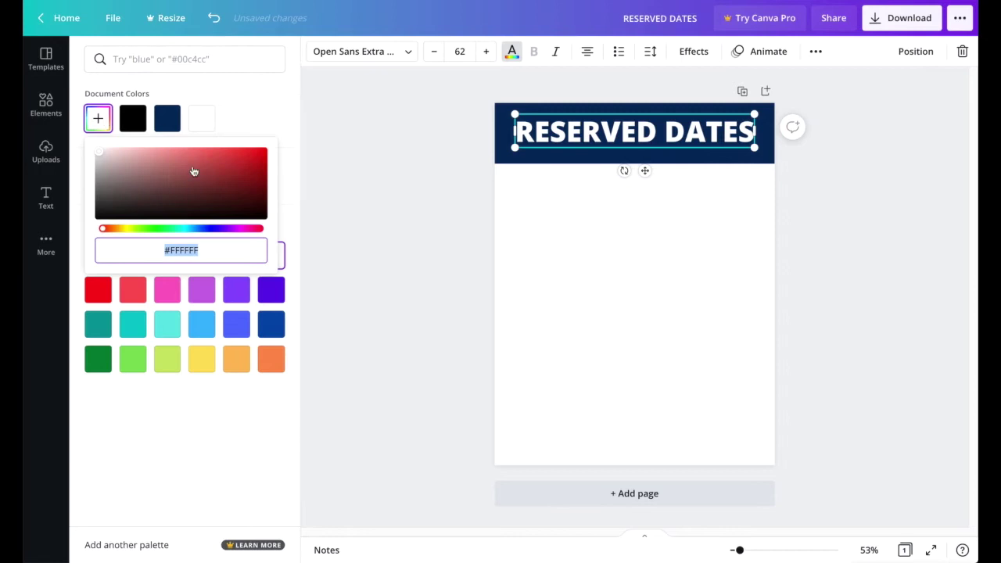
{"action": "left_click", "coordinate": [147, 228]}
{"action": "left_click_drag", "start_coordinate": [188, 190], "coordinate": [230, 186]}
{"action": "left_click_drag", "start_coordinate": [151, 229], "coordinate": [189, 228]}
{"action": "left_click_drag", "start_coordinate": [232, 183], "coordinate": [228, 155]}
{"action": "left_click", "coordinate": [830, 179]}
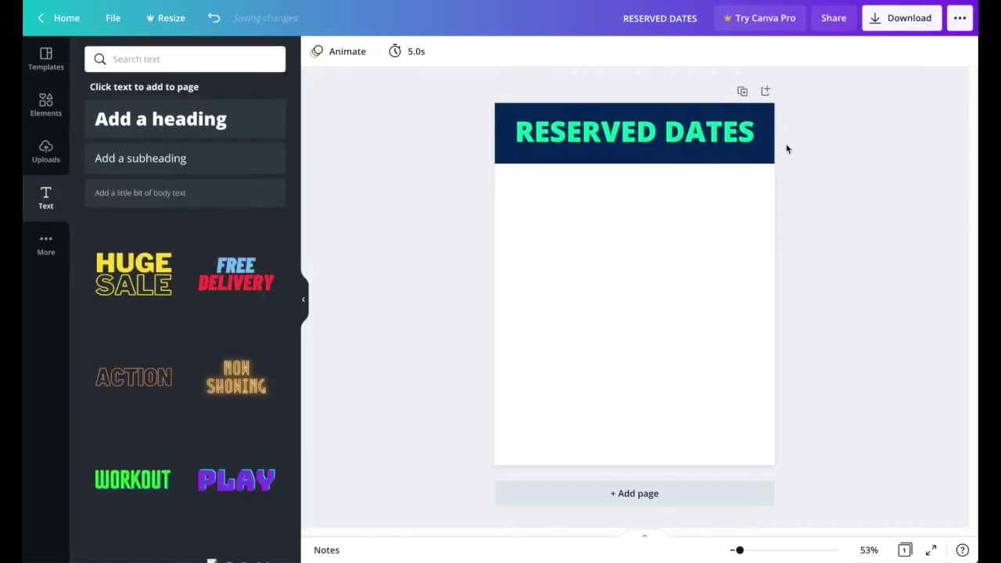
- Change the "RESERVED DATES" heading's font to Slopes
{"action": "left_click", "coordinate": [747, 134]}
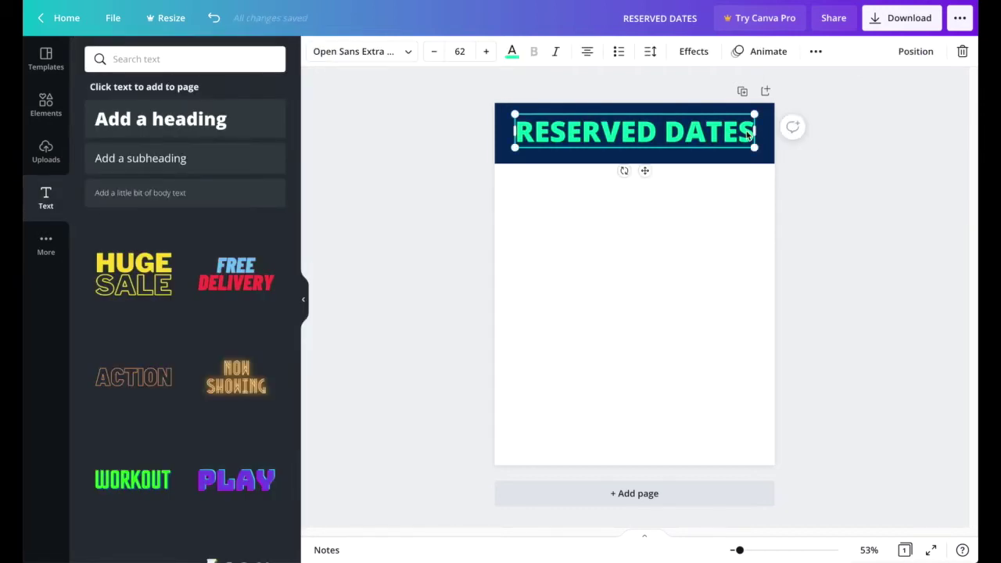
{"action": "left_click", "coordinate": [409, 52]}
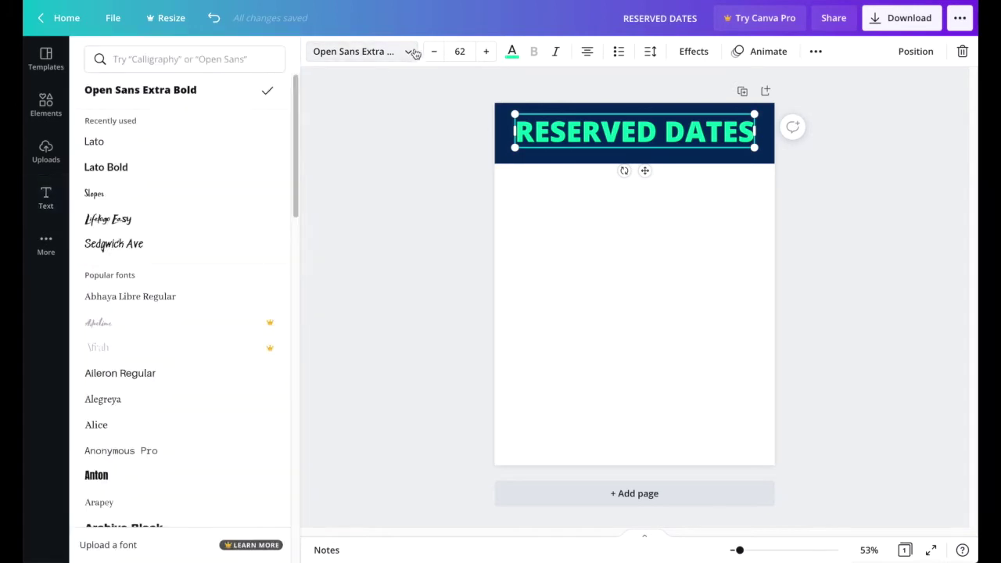
{"action": "left_click", "coordinate": [207, 195]}
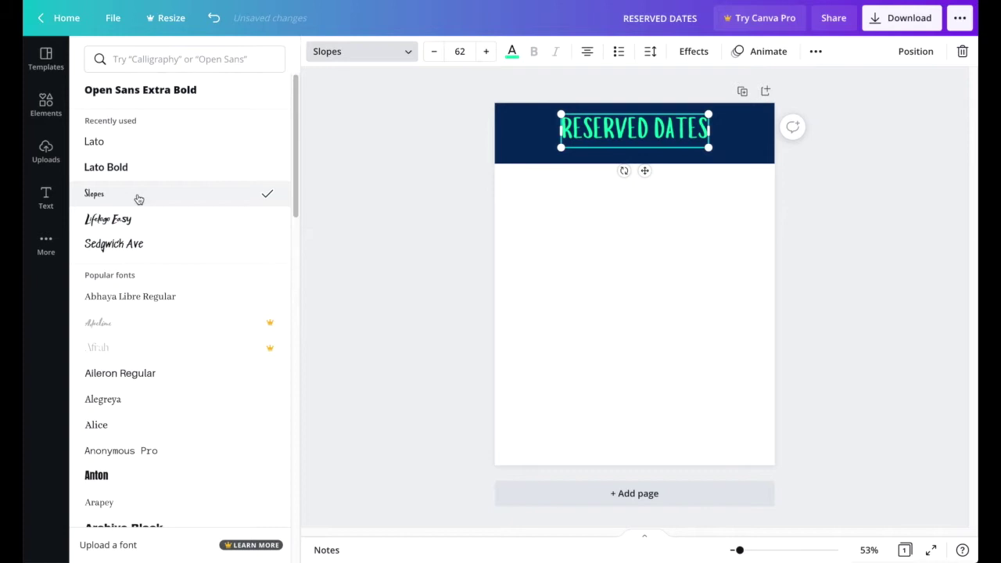
{"action": "left_click", "coordinate": [876, 168]}
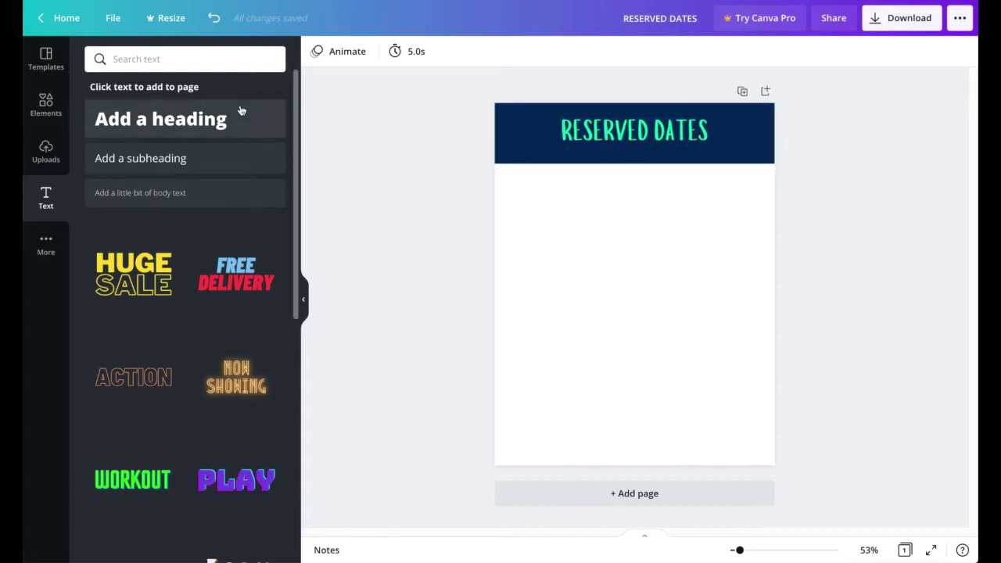
- Add a second heading reading "FOR OUR VACATION RENTAL" and reduce its font size to 33
{"action": "left_click", "coordinate": [207, 119]}
{"action": "double_click", "coordinate": [675, 288]}
{"action": "triple_click", "coordinate": [675, 288]}
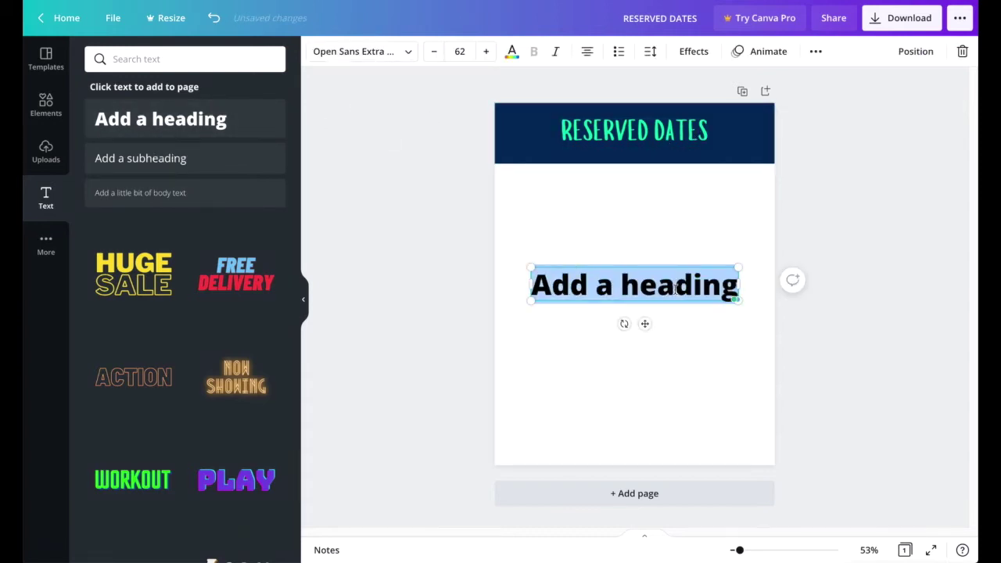
{"action": "type", "text": "FOR OUR VACATION RENTAL"}
{"action": "key", "text": "ctrl+a"}
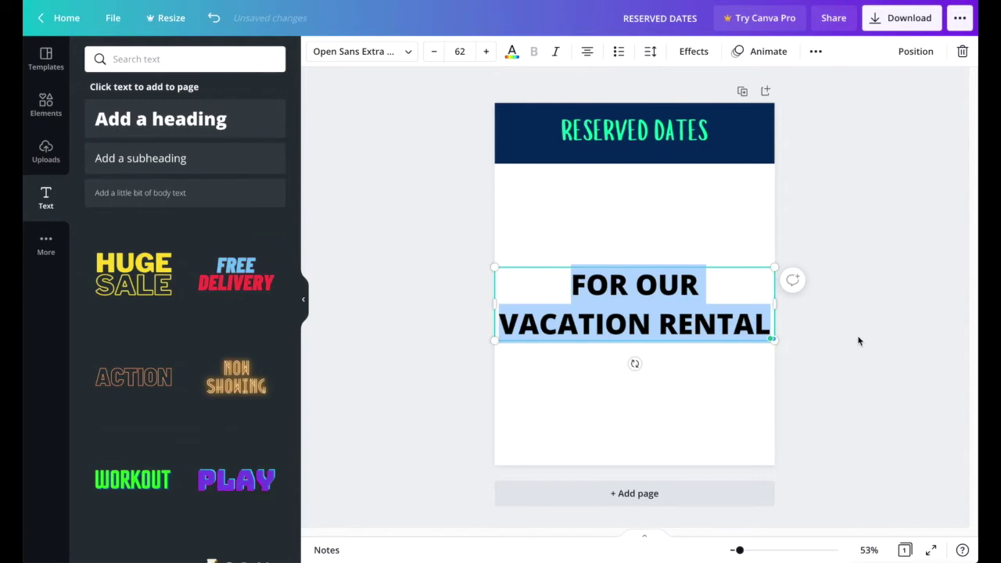
{"action": "left_click", "coordinate": [434, 52]}
{"action": "left_click", "coordinate": [434, 52]}
{"action": "left_click", "coordinate": [434, 51]}
{"action": "left_click", "coordinate": [434, 52]}
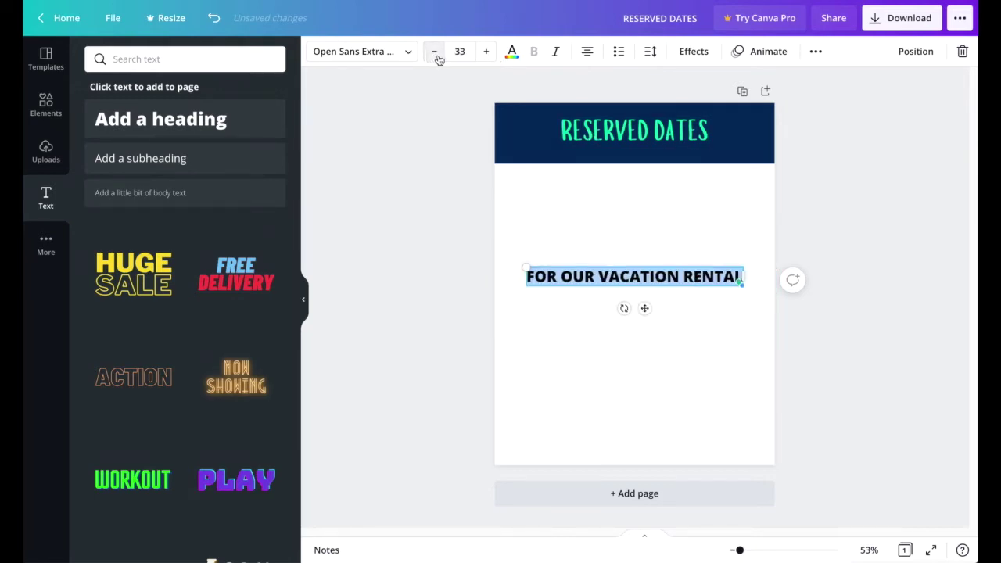
- Place the subtitle in white, scaled down, centered beneath the title, and extend the banner downward to hold it
{"action": "left_click", "coordinate": [512, 53]}
{"action": "left_click_drag", "start_coordinate": [706, 276], "coordinate": [711, 151]}
{"action": "left_click_drag", "start_coordinate": [522, 141], "coordinate": [561, 143]}
{"action": "left_click_drag", "start_coordinate": [706, 157], "coordinate": [644, 186]}
{"action": "left_click", "coordinate": [563, 141]}
{"action": "left_click", "coordinate": [532, 149]}
{"action": "left_click_drag", "start_coordinate": [652, 157], "coordinate": [652, 164]}
- Enlarge the "RESERVED DATES" title to size 75.1, matching the subtitle's width, and position it just above the subtitle
{"action": "left_click", "coordinate": [645, 142]}
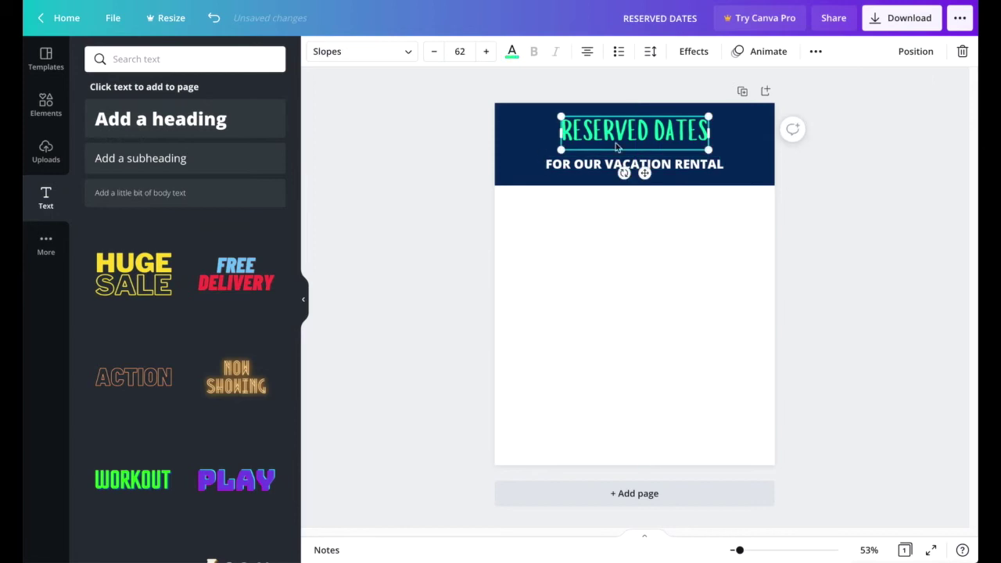
{"action": "left_click_drag", "start_coordinate": [559, 148], "coordinate": [538, 157]}
{"action": "left_click_drag", "start_coordinate": [690, 130], "coordinate": [699, 136]}
{"action": "left_click", "coordinate": [900, 125]}
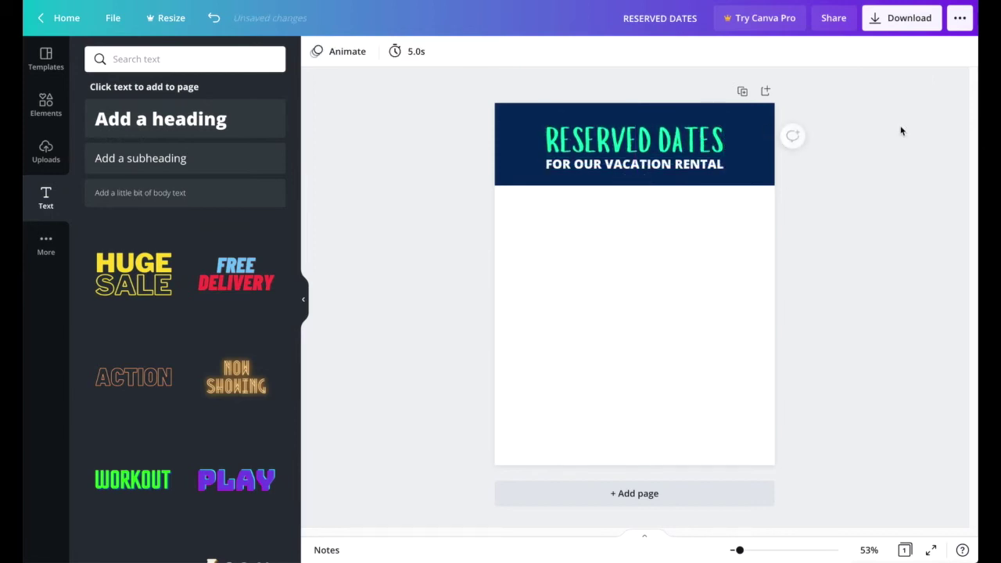
- Extend the navy banner's lower edge slightly further down the page
{"action": "left_click", "coordinate": [689, 180]}
{"action": "left_click_drag", "start_coordinate": [640, 190], "coordinate": [639, 197]}
{"action": "left_click", "coordinate": [867, 179]}
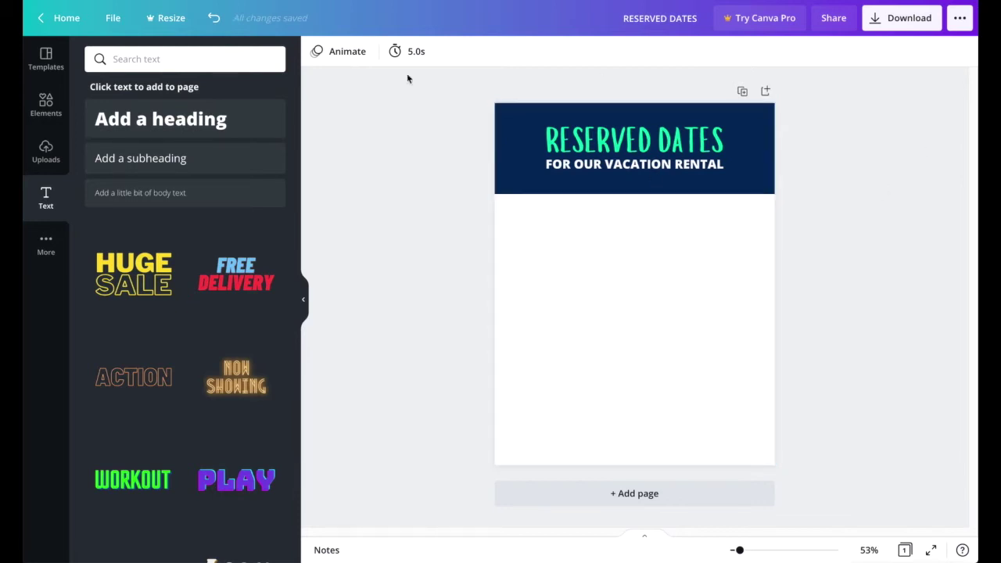
- Add a solid square below the banner and fill it with the title's green, #00FFB3
{"action": "left_click", "coordinate": [45, 105]}
{"action": "left_click", "coordinate": [108, 179]}
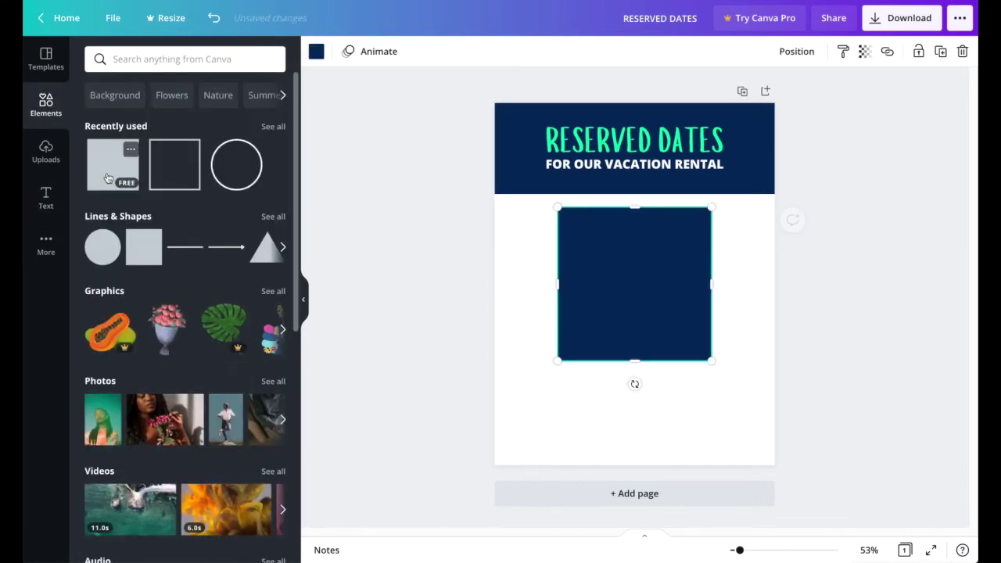
{"action": "left_click", "coordinate": [667, 138]}
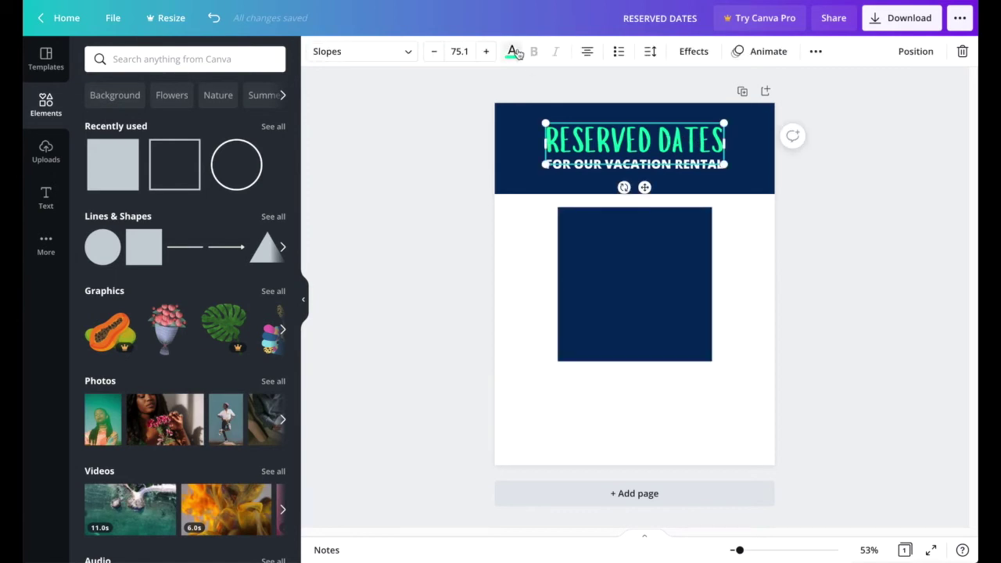
{"action": "left_click", "coordinate": [512, 50]}
{"action": "left_click", "coordinate": [98, 117]}
{"action": "key", "text": "ctrl+c"}
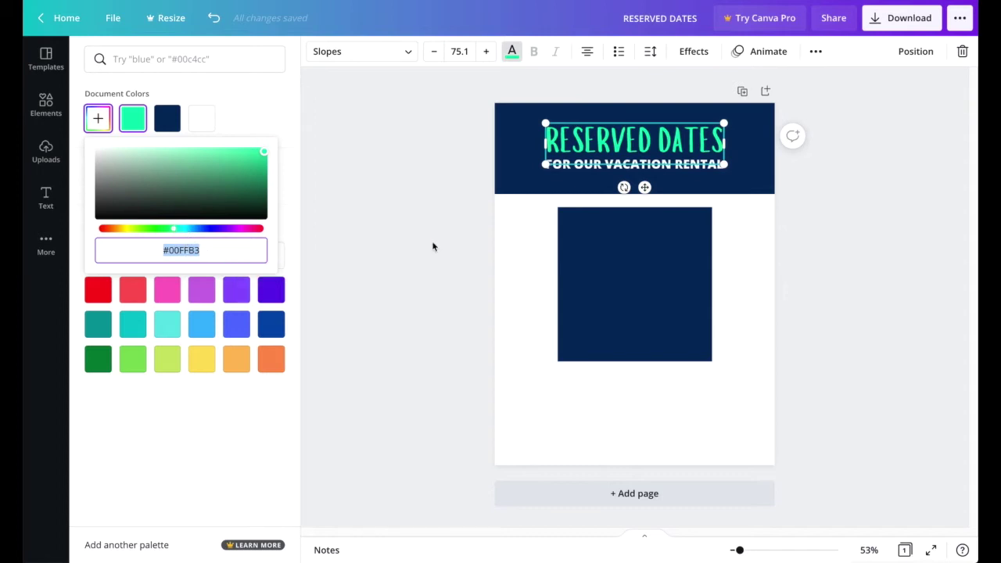
{"action": "left_click", "coordinate": [639, 289]}
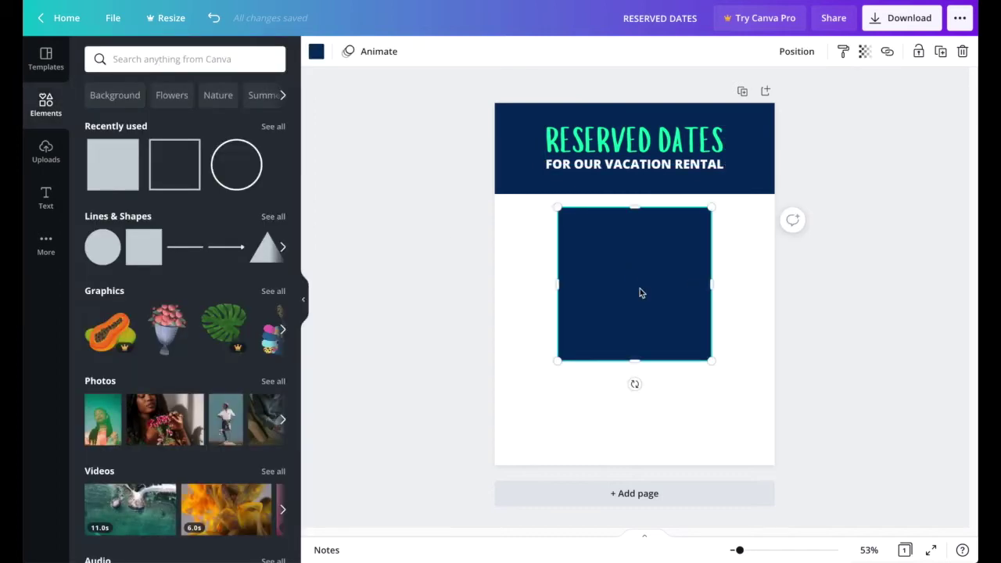
{"action": "left_click", "coordinate": [316, 51]}
{"action": "left_click", "coordinate": [98, 118]}
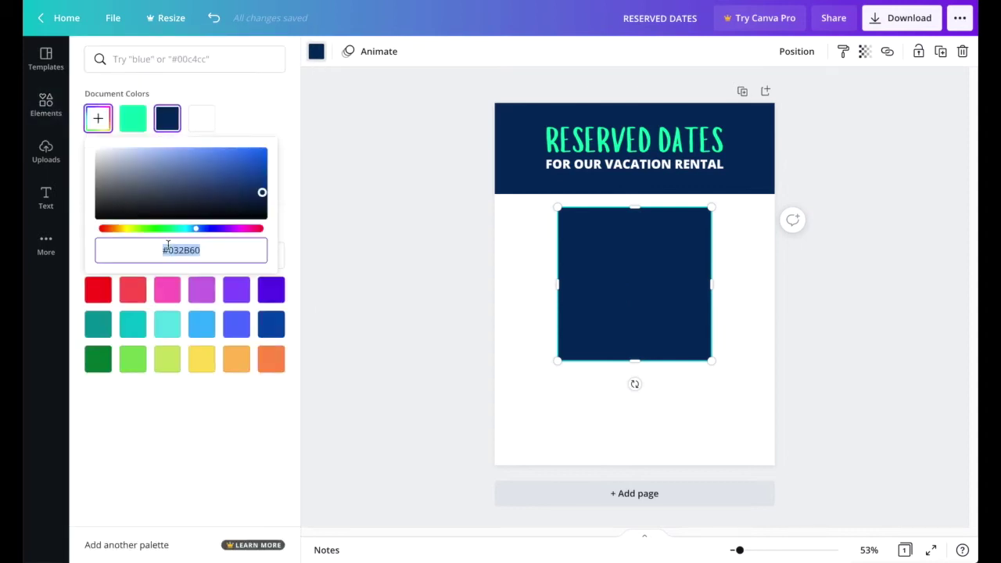
{"action": "key", "text": "ctrl+v"}
- Reshape the green square into a wide, thin bar centered over the banner's lower edge, wider than the title
{"action": "left_click_drag", "start_coordinate": [646, 362], "coordinate": [725, 201]}
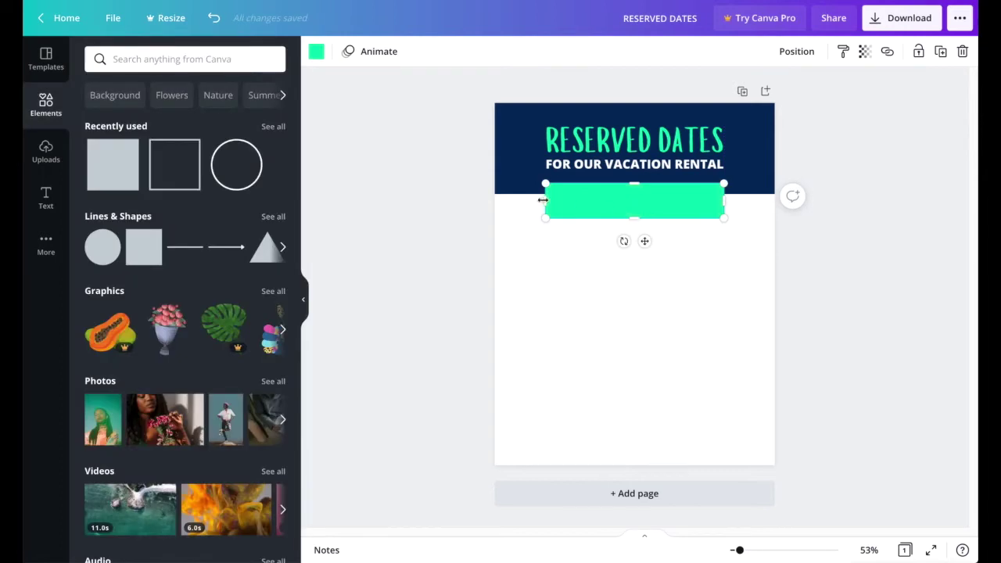
{"action": "left_click_drag", "start_coordinate": [543, 200], "coordinate": [524, 200]}
{"action": "left_click_drag", "start_coordinate": [724, 201], "coordinate": [747, 200]}
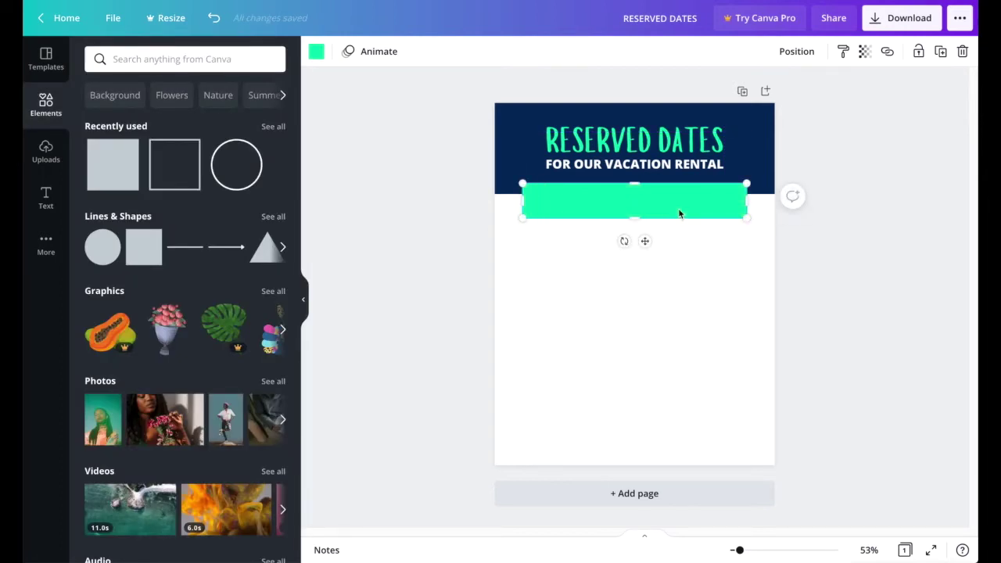
{"action": "left_click", "coordinate": [921, 203]}
{"action": "scroll", "coordinate": [706, 211], "scroll_direction": "up", "scroll_amount": 5}
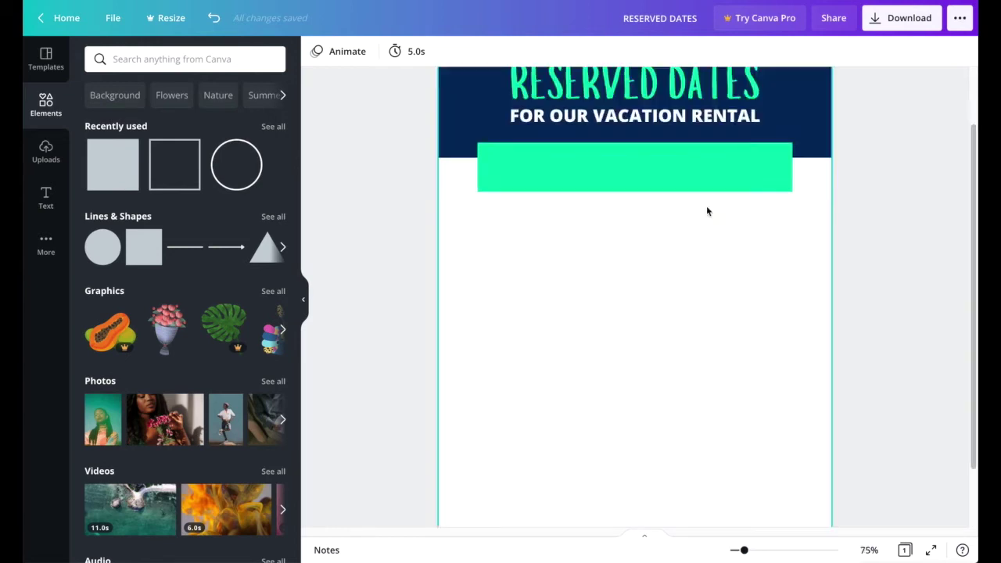
- Duplicate the subtitle onto the green bar and change the copy's text to "ADDRESS:"
{"action": "left_click", "coordinate": [860, 274]}
{"action": "left_click", "coordinate": [945, 391]}
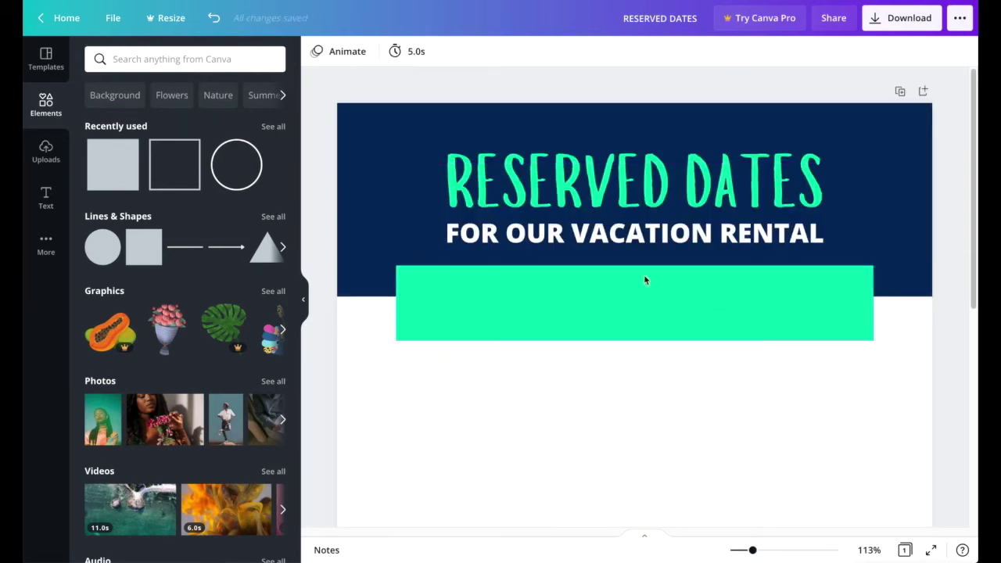
{"action": "left_click", "coordinate": [547, 235]}
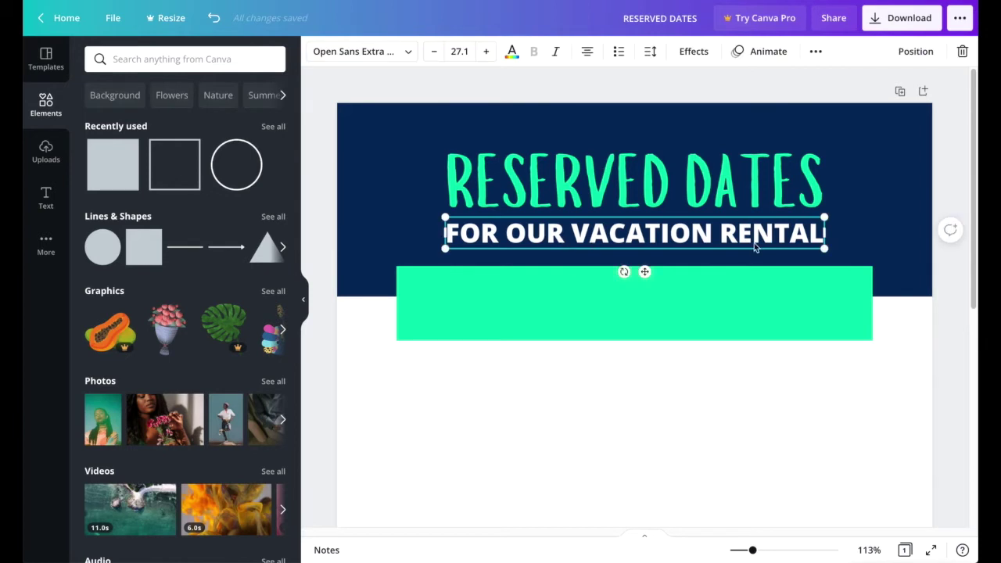
{"action": "key", "text": "ctrl+d"}
{"action": "left_click_drag", "start_coordinate": [753, 246], "coordinate": [685, 303]}
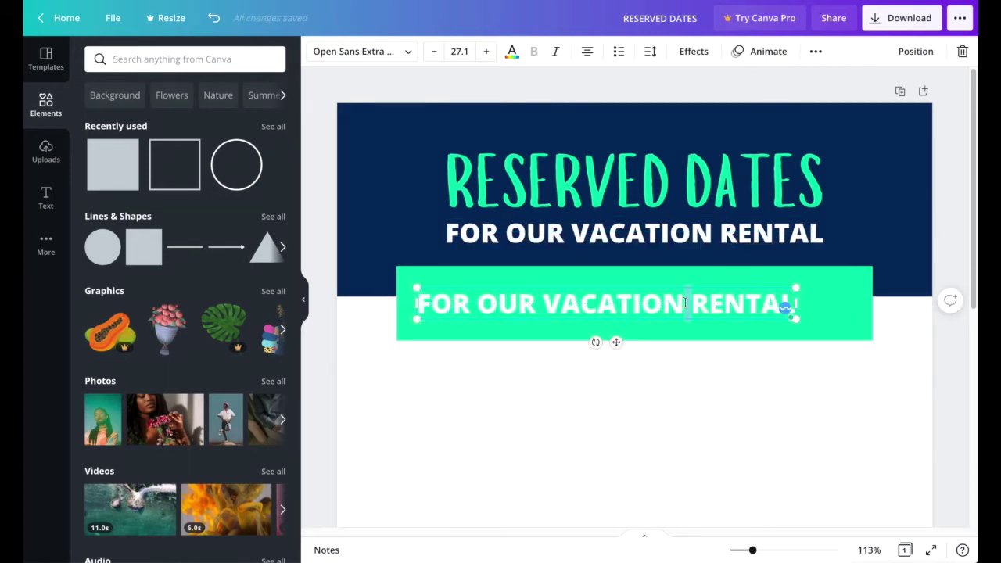
{"action": "type", "text": "ADDRESS:"}
{"action": "key", "text": "Escape"}
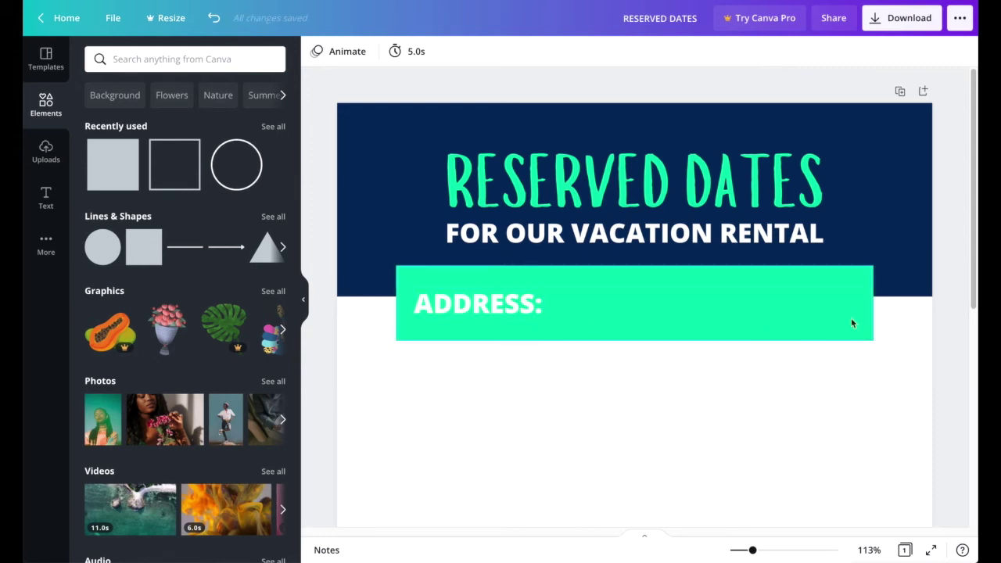
- Change the font of the "FOR OUR VACATION RENTAL" subtitle to Lato
{"action": "scroll", "coordinate": [829, 275], "scroll_direction": "down", "scroll_amount": 5}
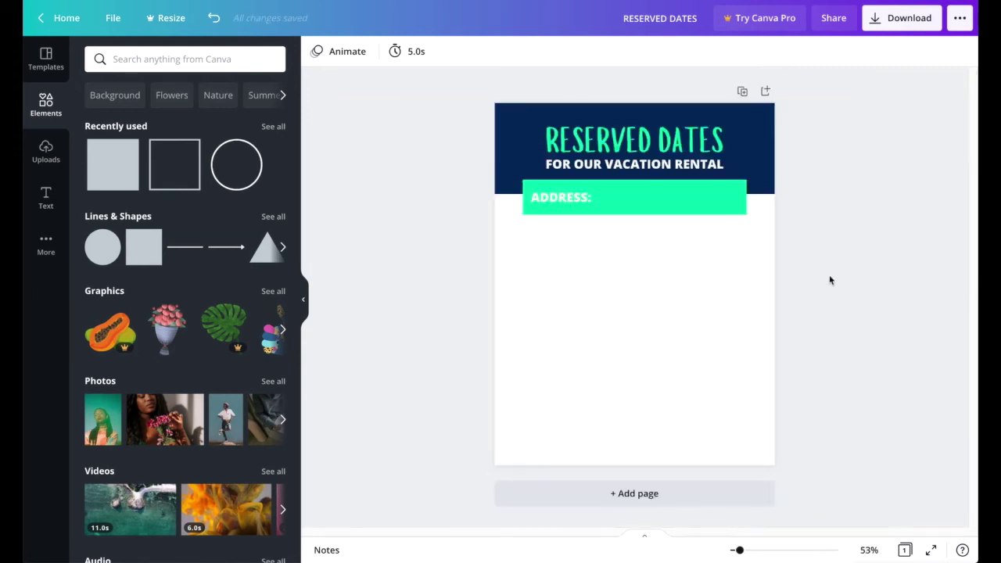
{"action": "left_click", "coordinate": [648, 167]}
{"action": "left_click", "coordinate": [408, 52]}
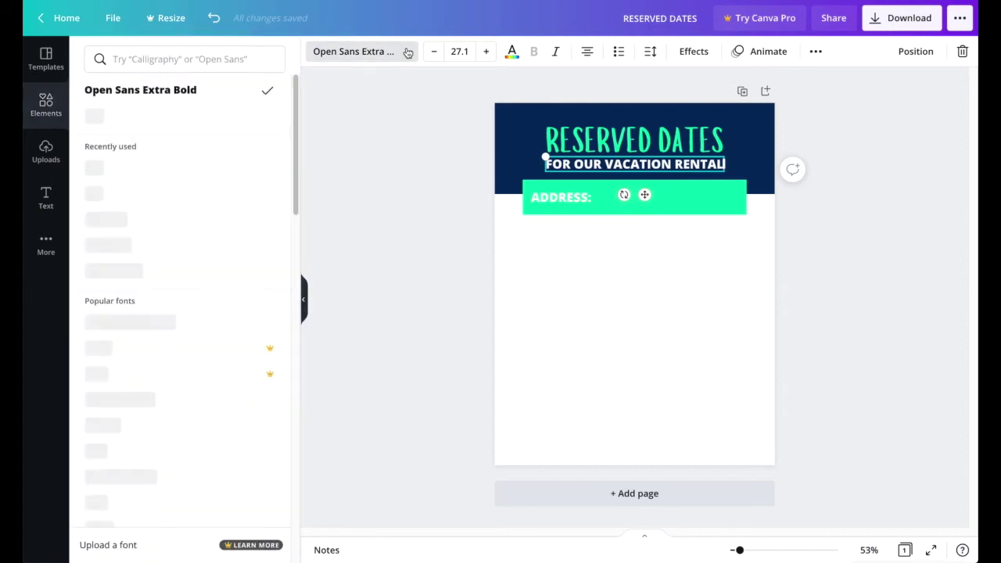
{"action": "left_click", "coordinate": [133, 195]}
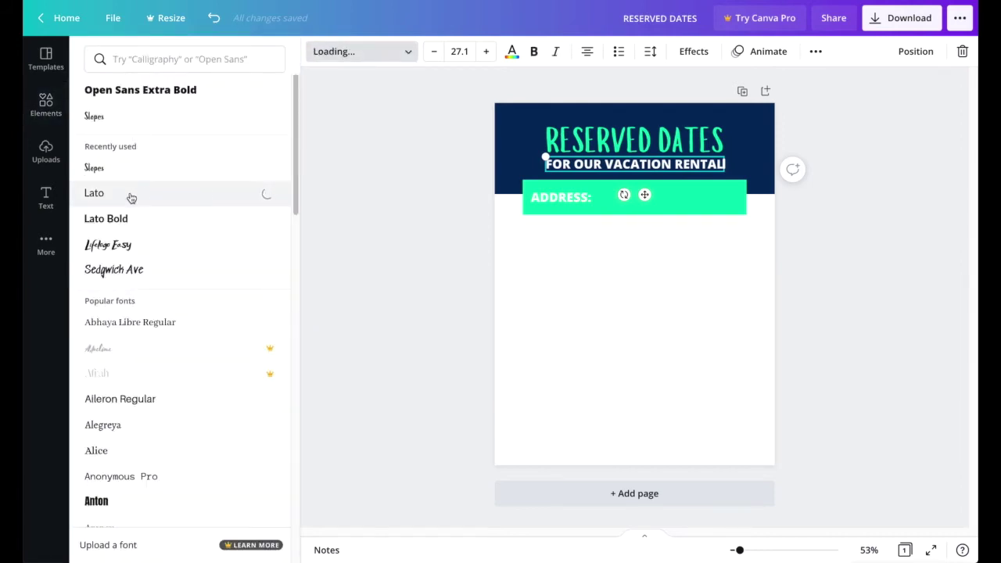
{"action": "left_click", "coordinate": [552, 162]}
{"action": "left_click_drag", "start_coordinate": [549, 163], "coordinate": [545, 162]}
- Set the "ADDRESS:" label in bold Lato and make the subtitle bold as well
{"action": "left_click", "coordinate": [561, 197]}
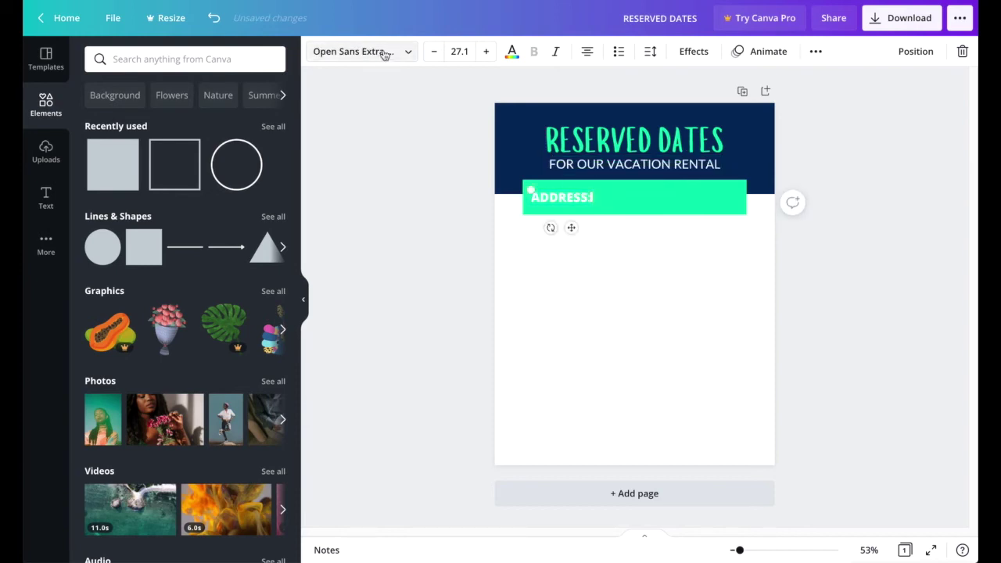
{"action": "left_click", "coordinate": [359, 52]}
{"action": "left_click", "coordinate": [94, 192]}
{"action": "left_click", "coordinate": [533, 51]}
{"action": "left_click", "coordinate": [692, 166]}
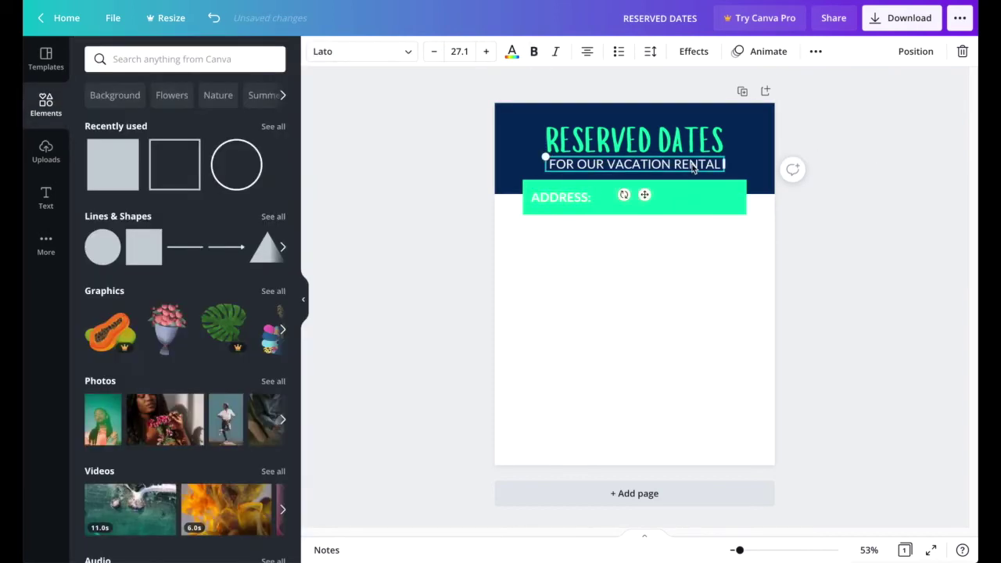
{"action": "left_click", "coordinate": [533, 51]}
{"action": "left_click", "coordinate": [891, 201]}
- Reduce the "ADDRESS:" label to size 24 and position it near the green bar's left end, vertically centered
{"action": "left_click", "coordinate": [585, 197]}
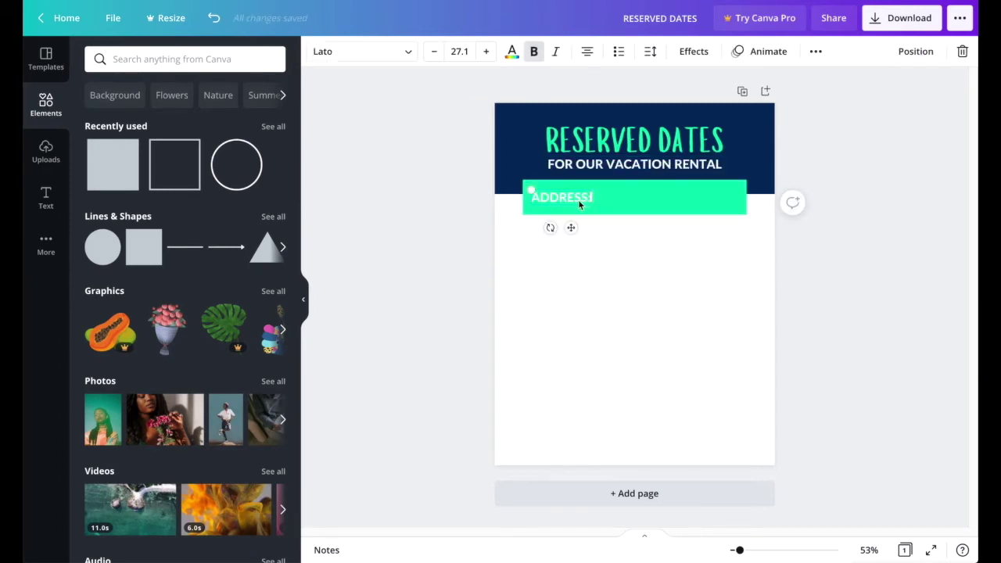
{"action": "left_click", "coordinate": [433, 55]}
{"action": "left_click", "coordinate": [859, 176]}
{"action": "scroll", "coordinate": [858, 175], "scroll_direction": "up", "scroll_amount": 5}
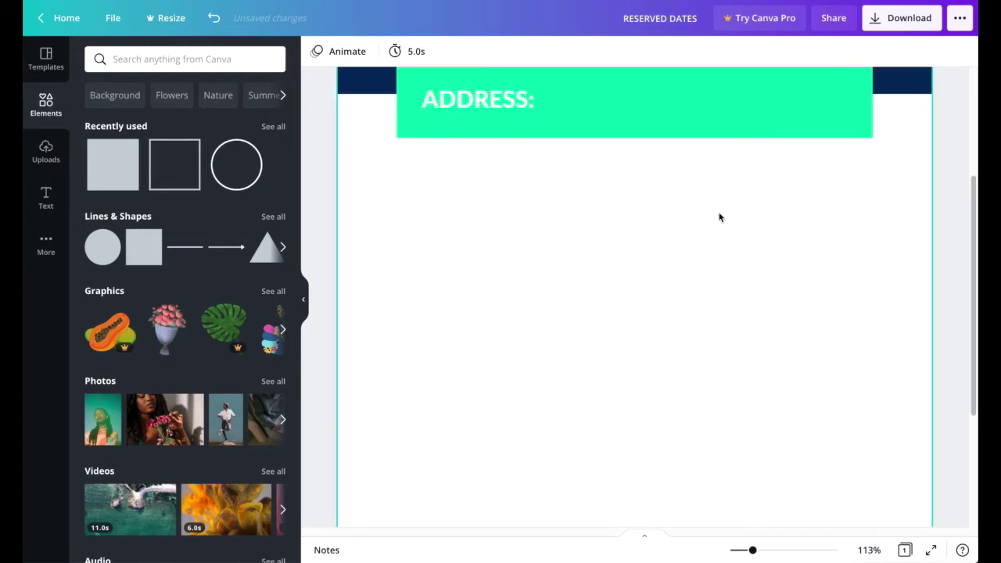
{"action": "scroll", "coordinate": [720, 217], "scroll_direction": "up", "scroll_amount": 3}
{"action": "left_click", "coordinate": [488, 308]}
{"action": "left_click", "coordinate": [944, 341]}
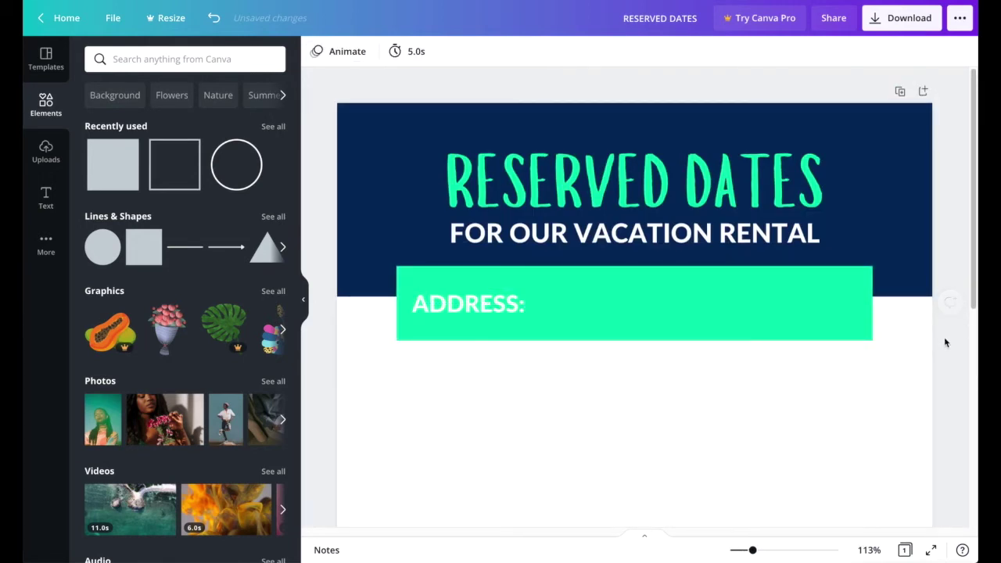
- Duplicate the "ADDRESS:" label and color the copy in the banner's navy
{"action": "key", "text": "ctrl+minus"}
{"action": "key", "text": "ctrl+minus"}
{"action": "scroll", "coordinate": [704, 252], "scroll_direction": "down", "scroll_amount": 2}
{"action": "scroll", "coordinate": [727, 235], "scroll_direction": "up", "scroll_amount": 2}
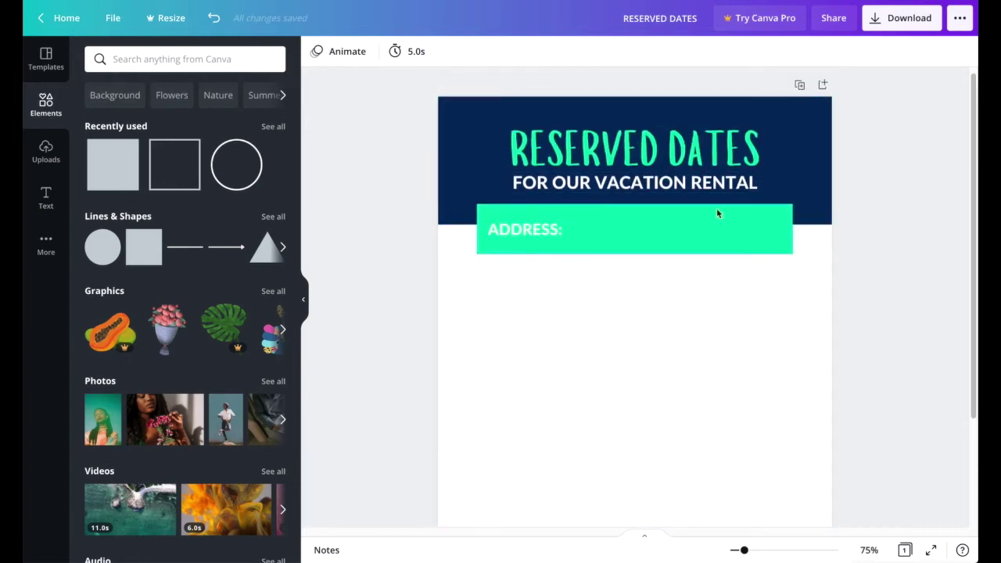
{"action": "scroll", "coordinate": [664, 292], "scroll_direction": "down", "scroll_amount": 1}
{"action": "scroll", "coordinate": [664, 293], "scroll_direction": "down", "scroll_amount": 1}
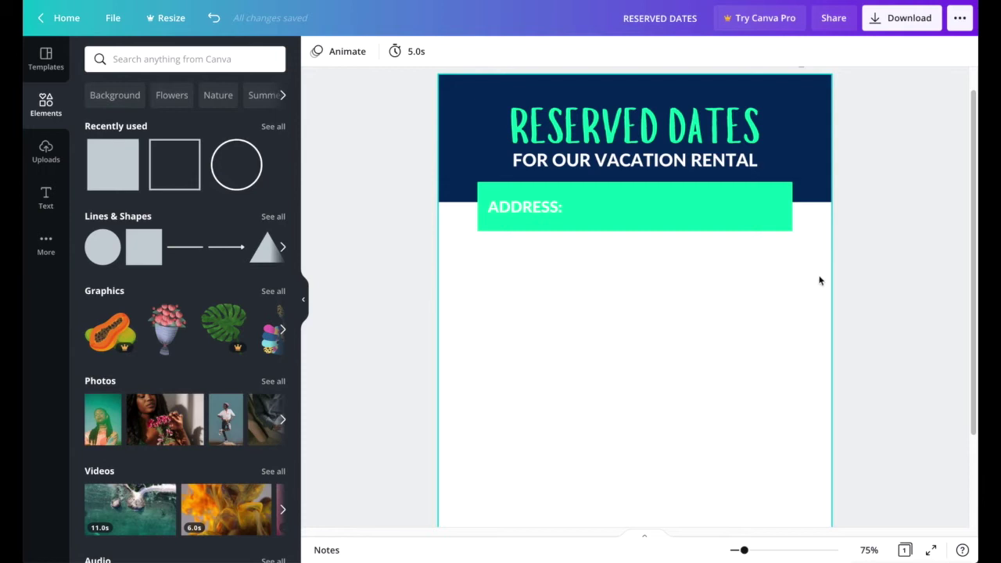
{"action": "left_click", "coordinate": [550, 211]}
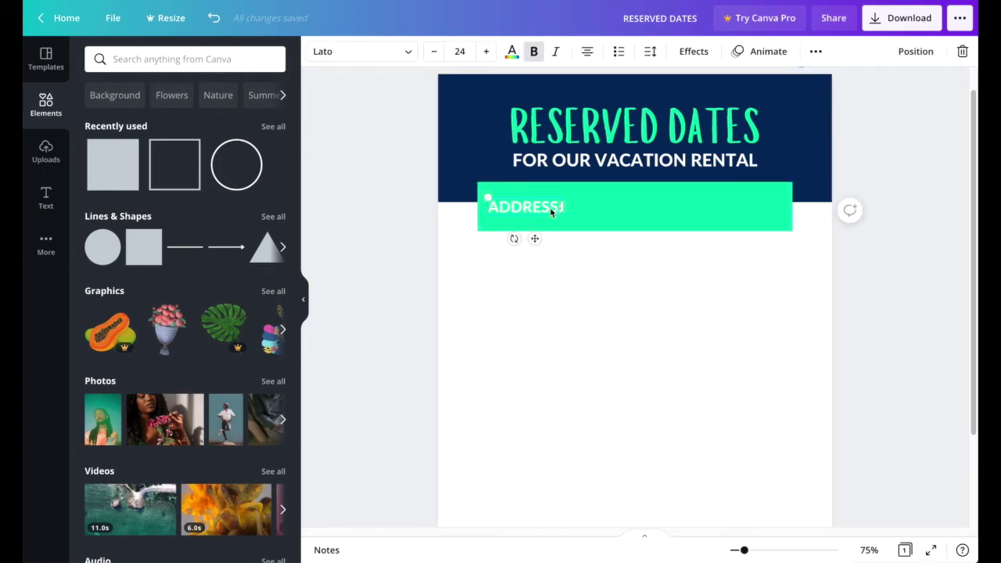
{"action": "key", "text": "ctrl+d"}
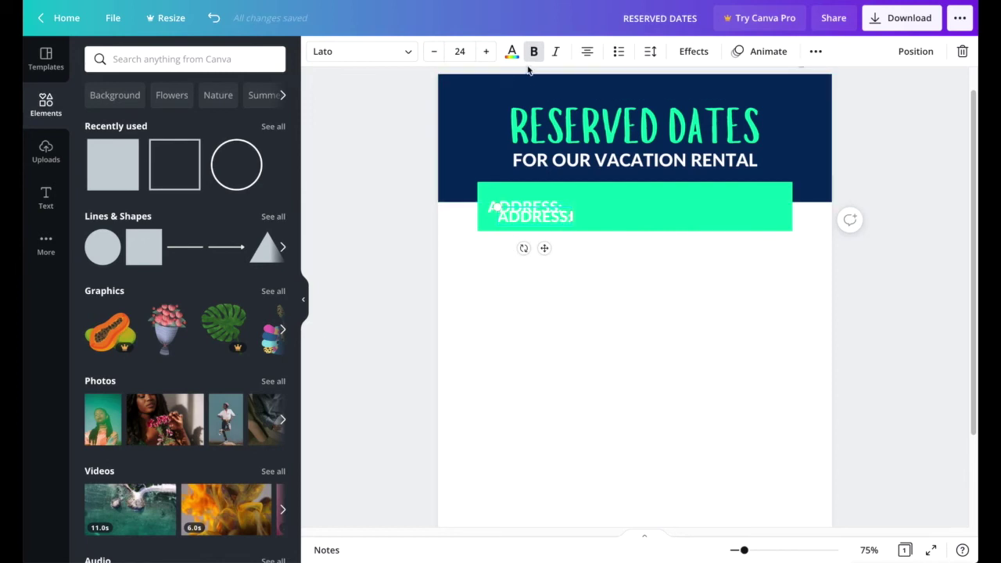
{"action": "left_click", "coordinate": [512, 51]}
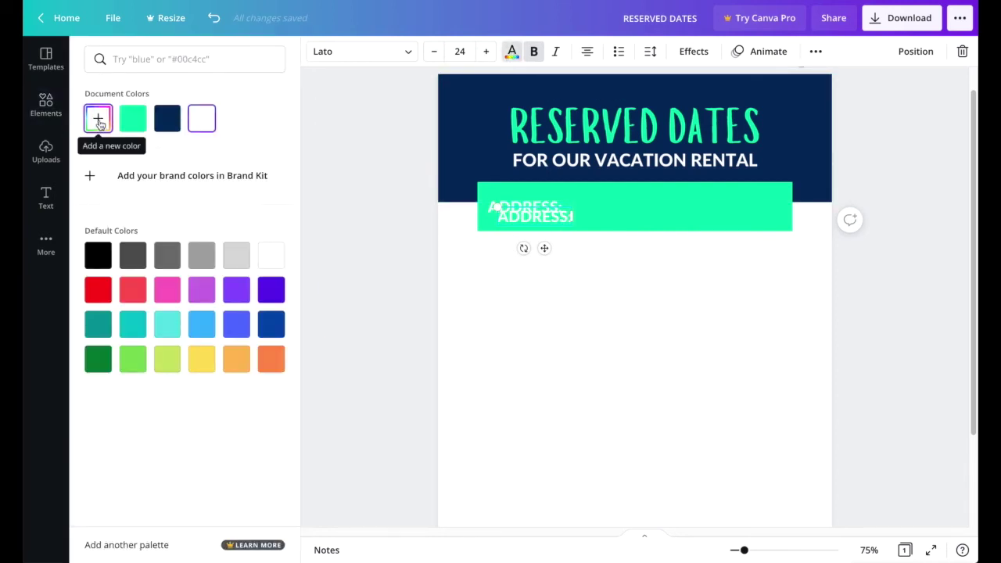
{"action": "left_click", "coordinate": [170, 127]}
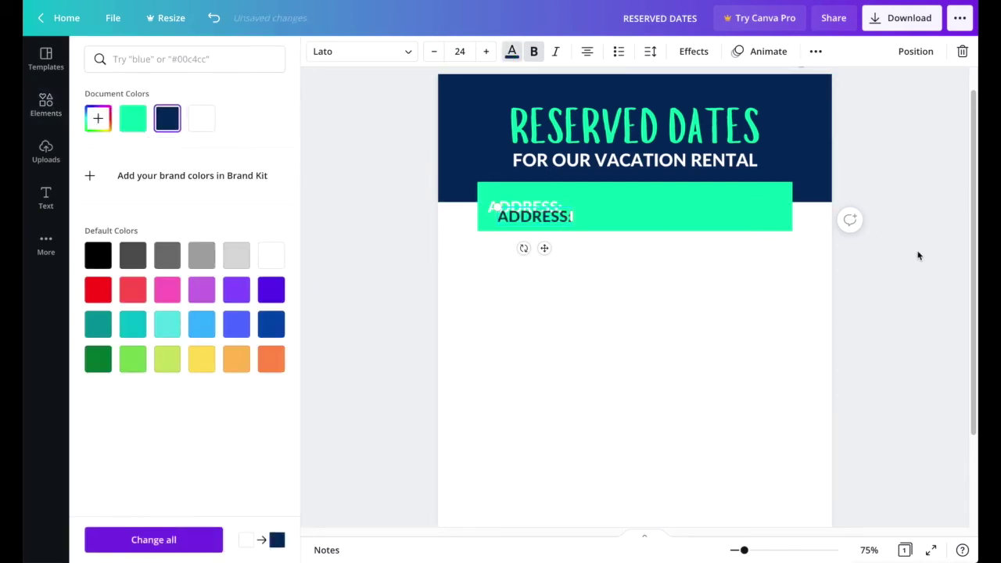
- Move the navy label just below the green bar's left part and change its text to "DATE"
{"action": "left_click", "coordinate": [590, 239]}
{"action": "left_click_drag", "start_coordinate": [552, 220], "coordinate": [523, 255]}
{"action": "double_click", "coordinate": [524, 253]}
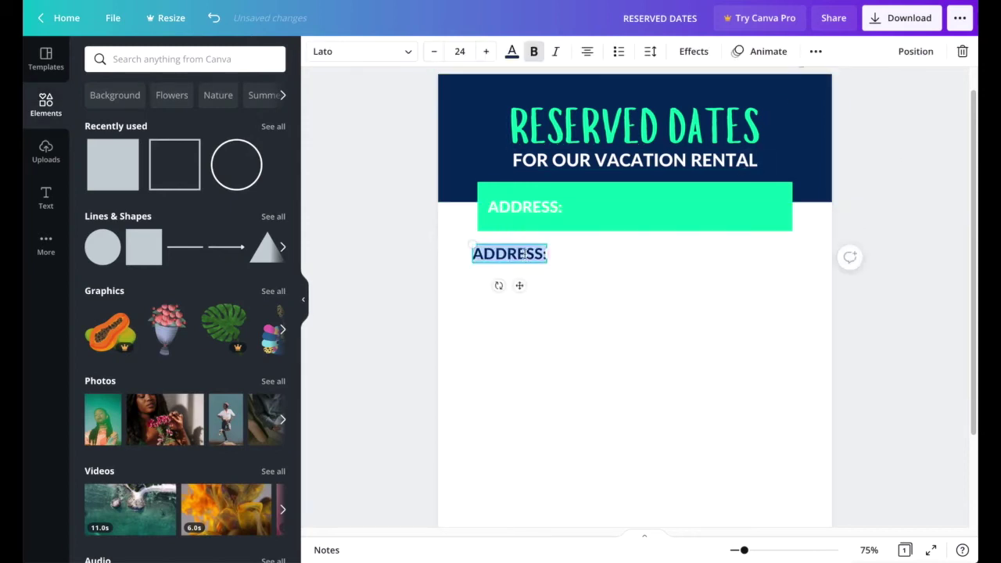
{"action": "type", "text": "DATE"}
{"action": "left_click", "coordinate": [483, 258]}
{"action": "left_click", "coordinate": [510, 254]}
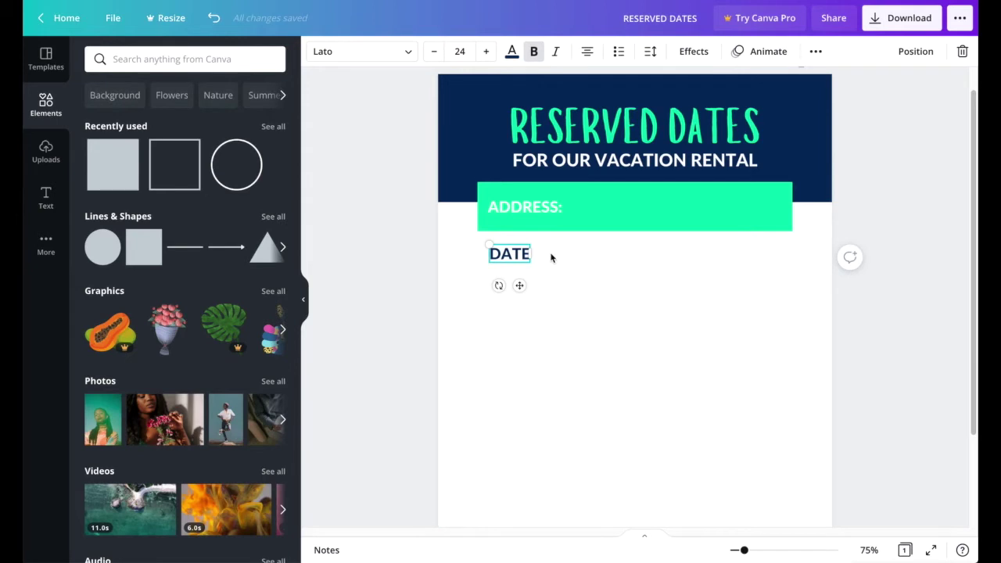
- Duplicate the "DATE" label, center the copy on the page in the same row, and change its text to "NAME"
{"action": "key", "text": "ctrl+d"}
{"action": "left_click_drag", "start_coordinate": [521, 265], "coordinate": [637, 256]}
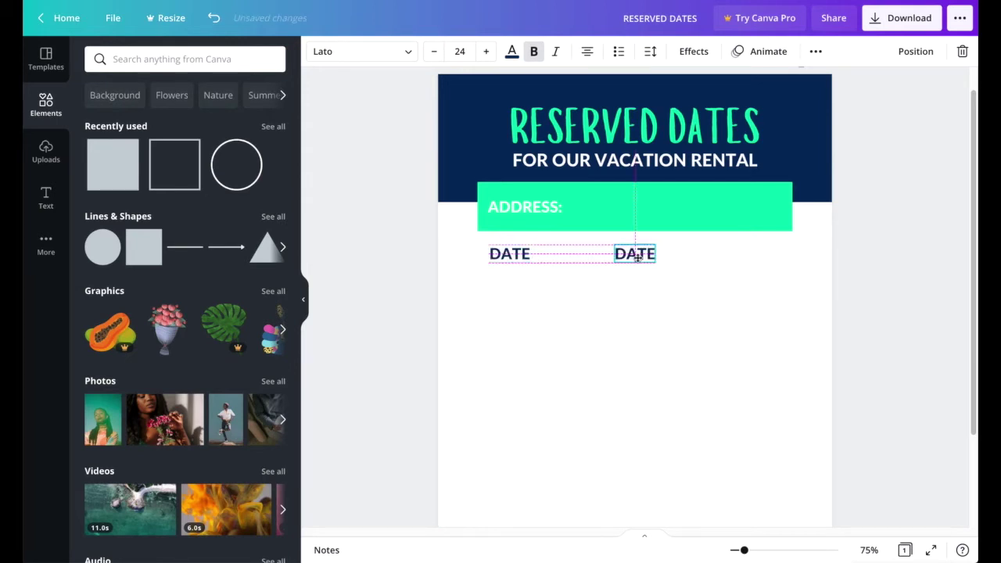
{"action": "double_click", "coordinate": [637, 256]}
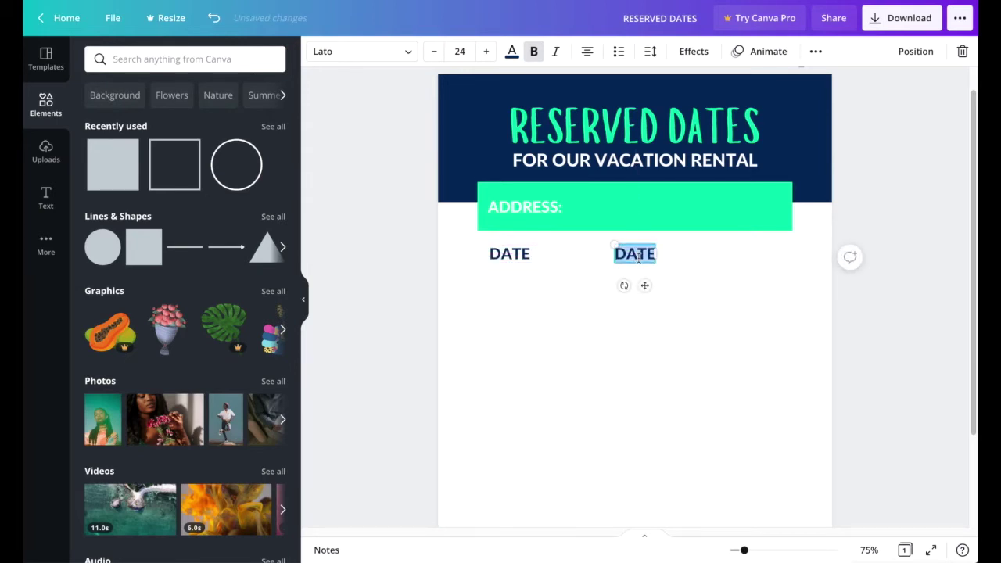
{"action": "type", "text": "NAME"}
- Duplicate the "NAME" label, place the copy in the same row near the green bar's right end, and change its text to "NOTES"
{"action": "key", "text": "ctrl+d"}
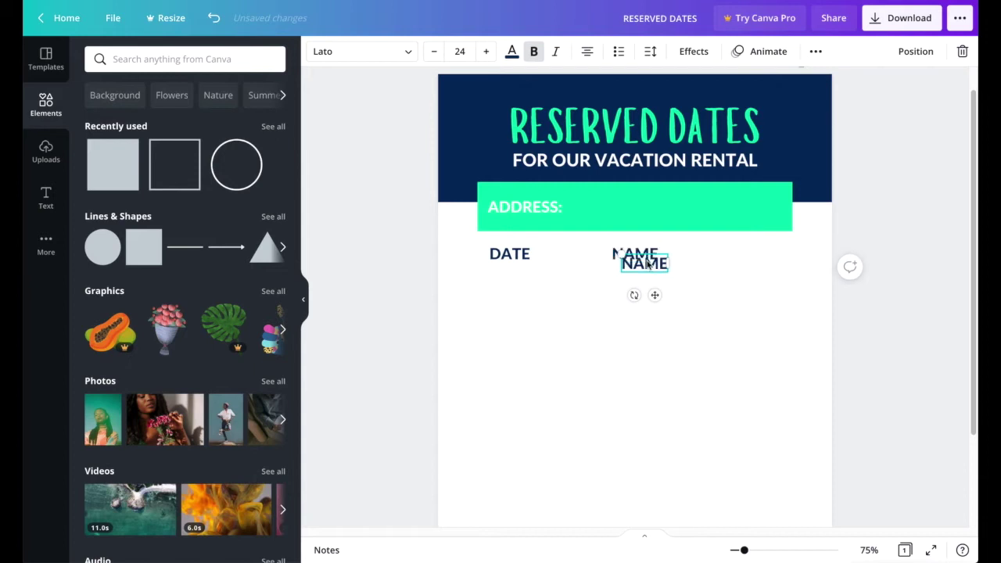
{"action": "left_click_drag", "start_coordinate": [648, 261], "coordinate": [772, 251]}
{"action": "double_click", "coordinate": [772, 251]}
{"action": "type", "text": "NOTES"}
{"action": "left_click", "coordinate": [896, 226]}
- Align "DATE" with the green bar's left edge and "NOTES" with its right edge, keeping "NAME" centered between them
{"action": "scroll", "coordinate": [896, 226], "scroll_direction": "down", "scroll_amount": 2}
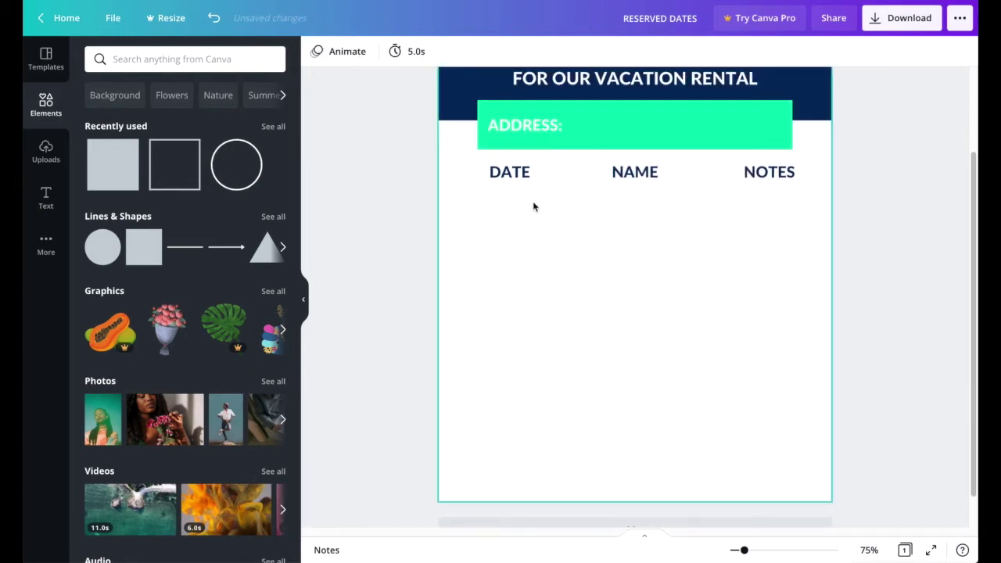
{"action": "scroll", "coordinate": [905, 293], "scroll_direction": "up", "scroll_amount": 1}
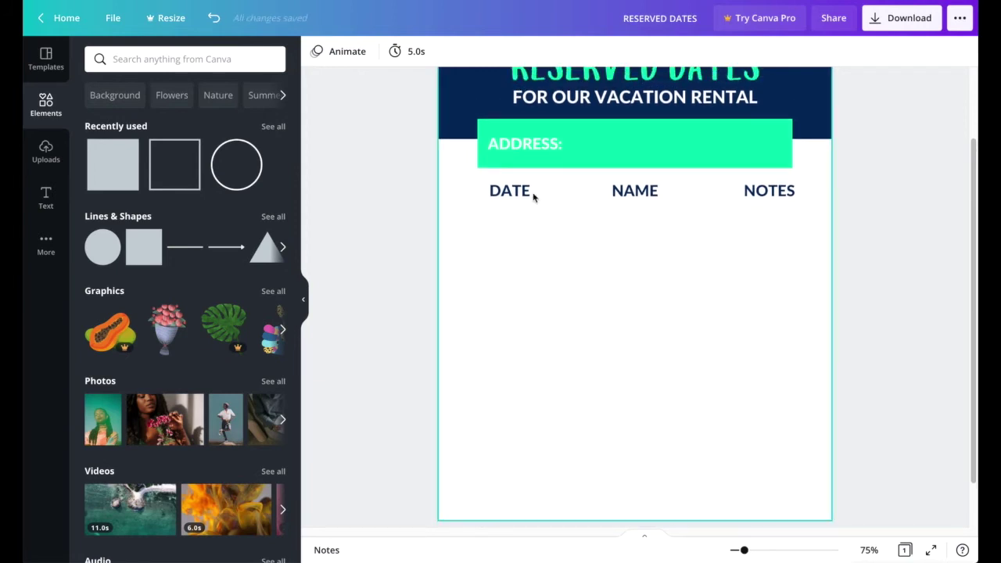
{"action": "left_click", "coordinate": [504, 194]}
{"action": "left_click_drag", "start_coordinate": [505, 193], "coordinate": [498, 194]}
{"action": "left_click", "coordinate": [770, 195]}
{"action": "left_click_drag", "start_coordinate": [770, 195], "coordinate": [768, 196]}
{"action": "left_click_drag", "start_coordinate": [635, 191], "coordinate": [645, 191]}
{"action": "left_click", "coordinate": [850, 194]}
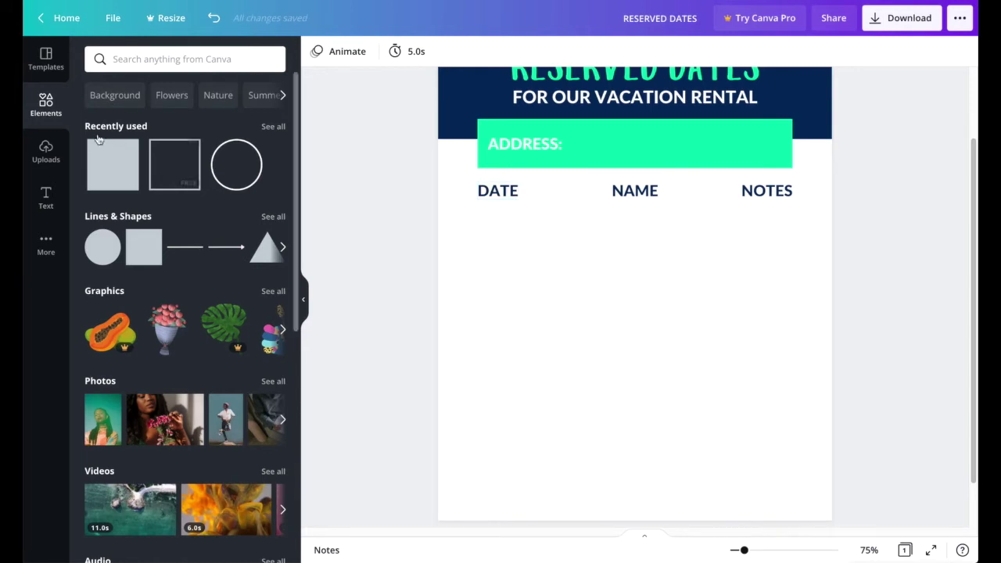
- Add a heading text box and replace its text with four full-width rows of underscores as writing lines
{"action": "left_click", "coordinate": [49, 201]}
{"action": "left_click", "coordinate": [160, 119]}
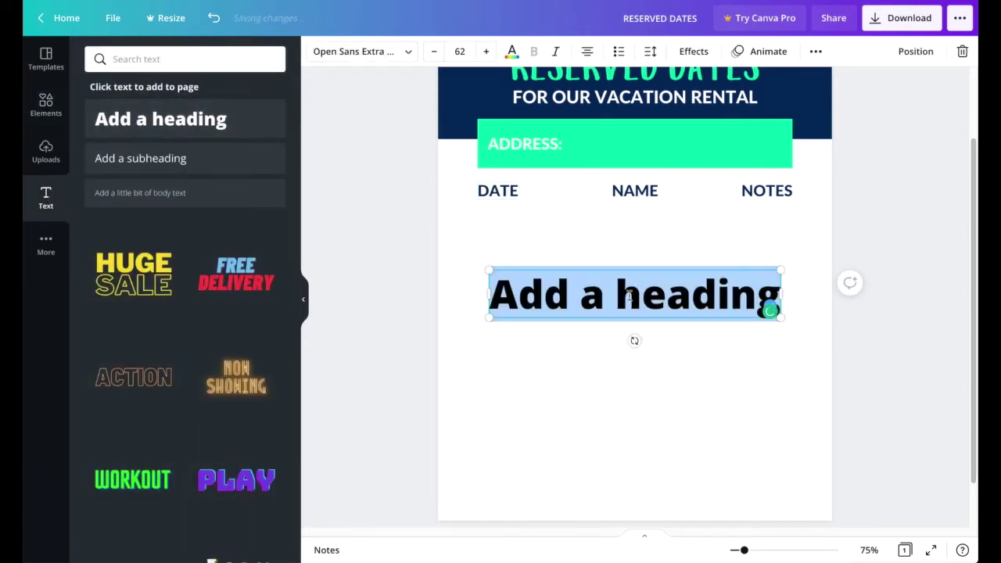
{"action": "type", "text": "________________"}
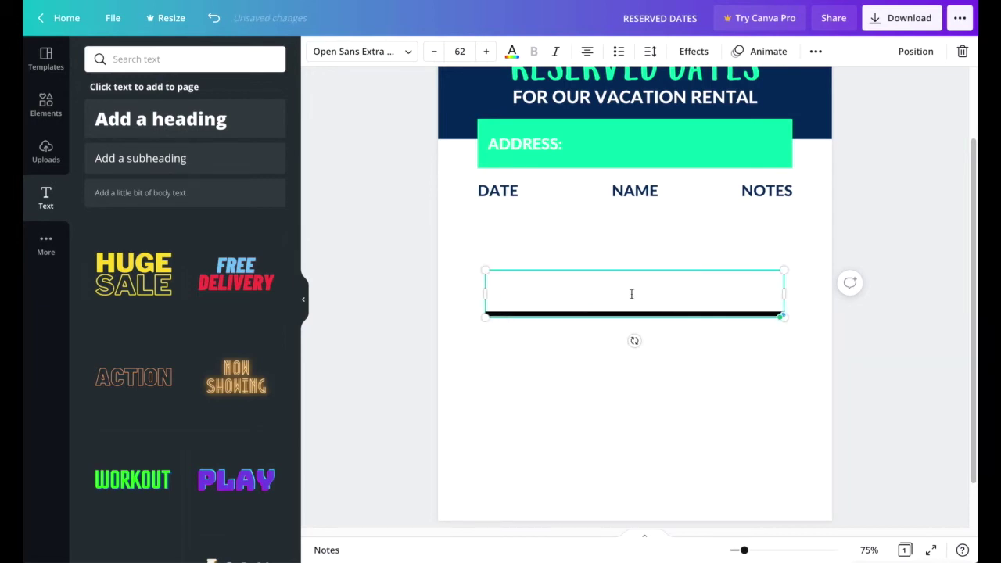
{"action": "key", "text": "Return"}
{"action": "type", "text": "______"}
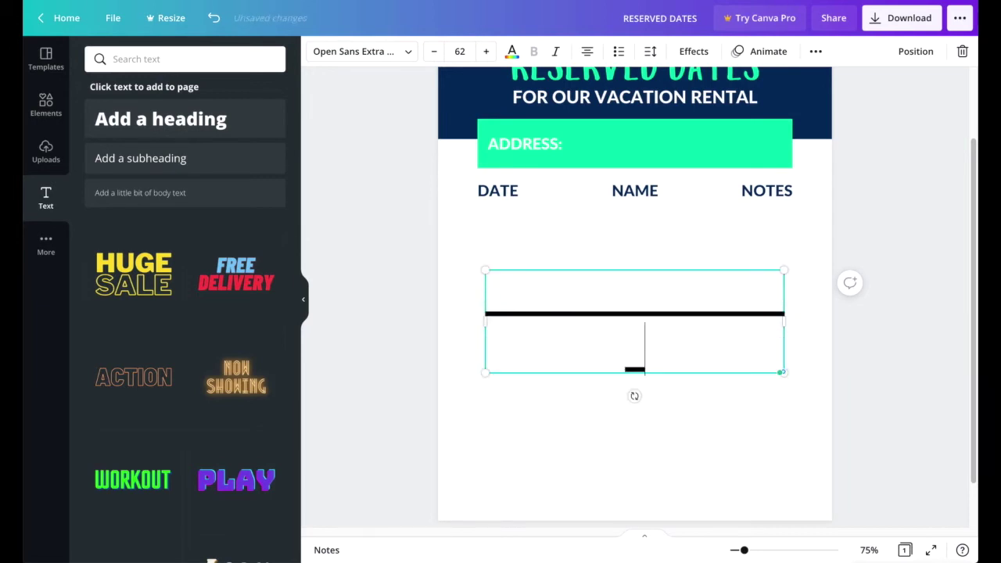
{"action": "type", "text": "______________"}
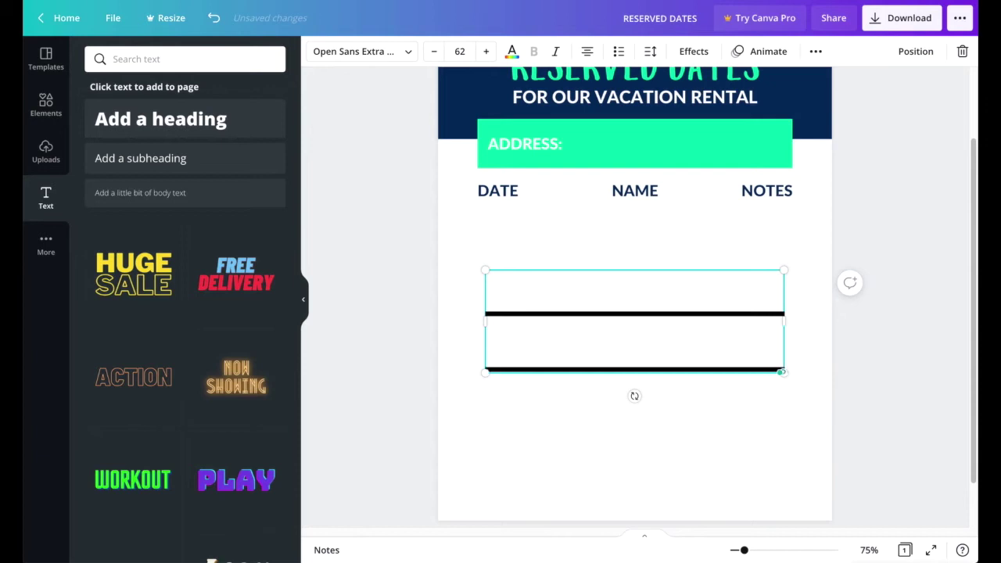
{"action": "key", "text": "Return"}
{"action": "type", "text": "____________"}
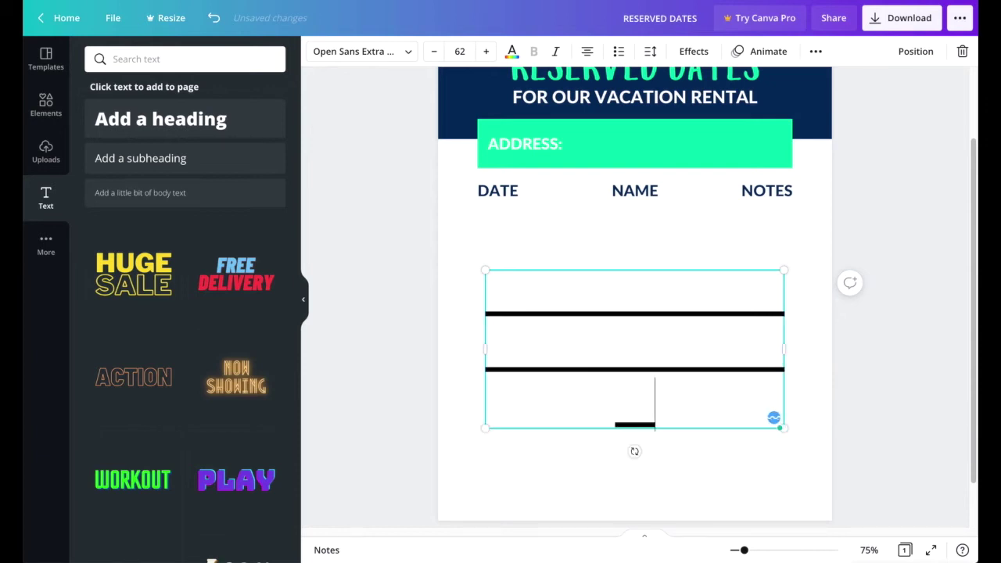
{"action": "type", "text": "____"}
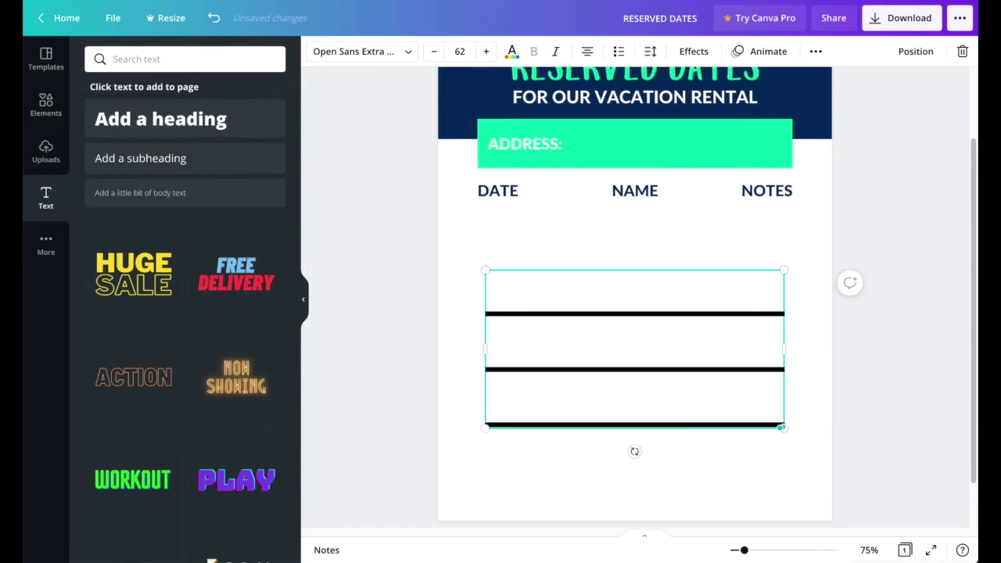
{"action": "key", "text": "Return"}
{"action": "type", "text": "__________"}
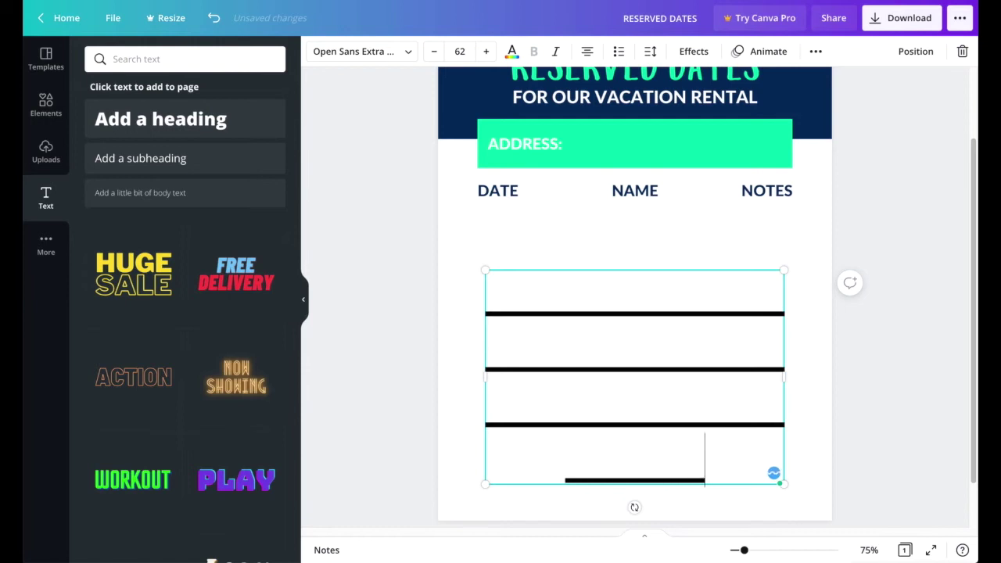
{"action": "type", "text": "___________"}
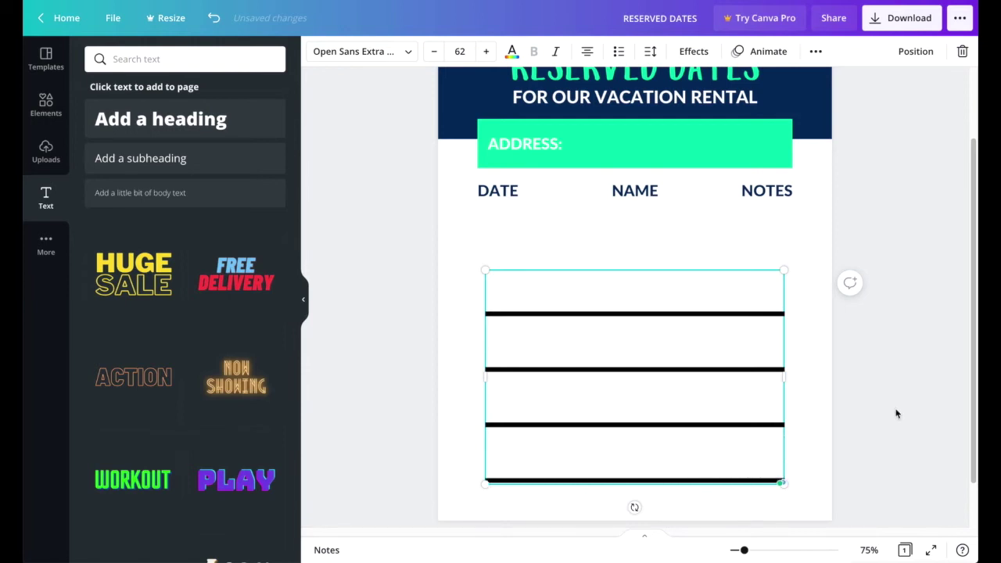
- Move the four writing lines beneath "DATE" and scale them down to a narrow column at font size 19.3
{"action": "left_click", "coordinate": [896, 414]}
{"action": "left_click_drag", "start_coordinate": [681, 383], "coordinate": [675, 317]}
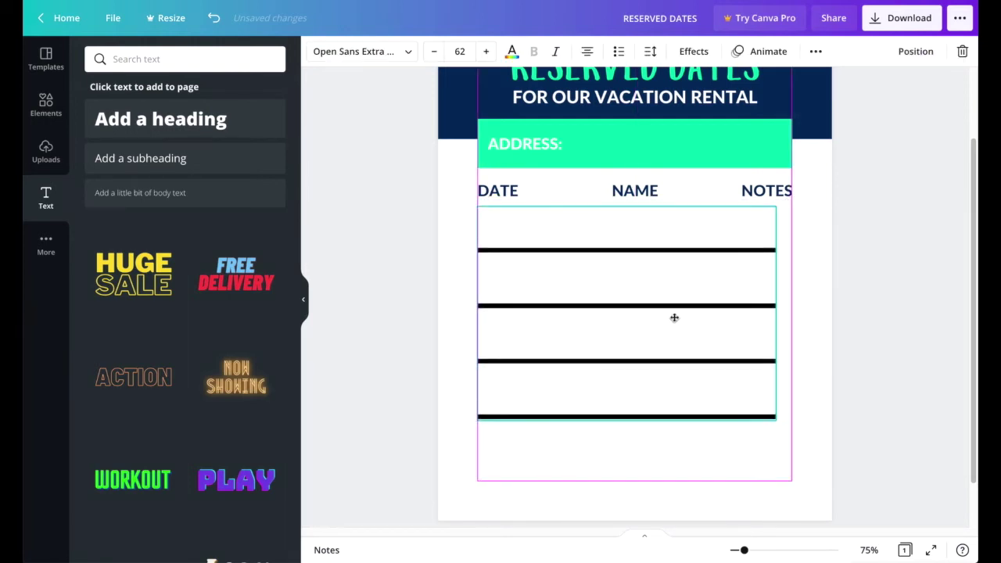
{"action": "left_click_drag", "start_coordinate": [777, 420], "coordinate": [571, 277]}
{"action": "scroll", "coordinate": [550, 261], "scroll_direction": "up", "scroll_amount": 3}
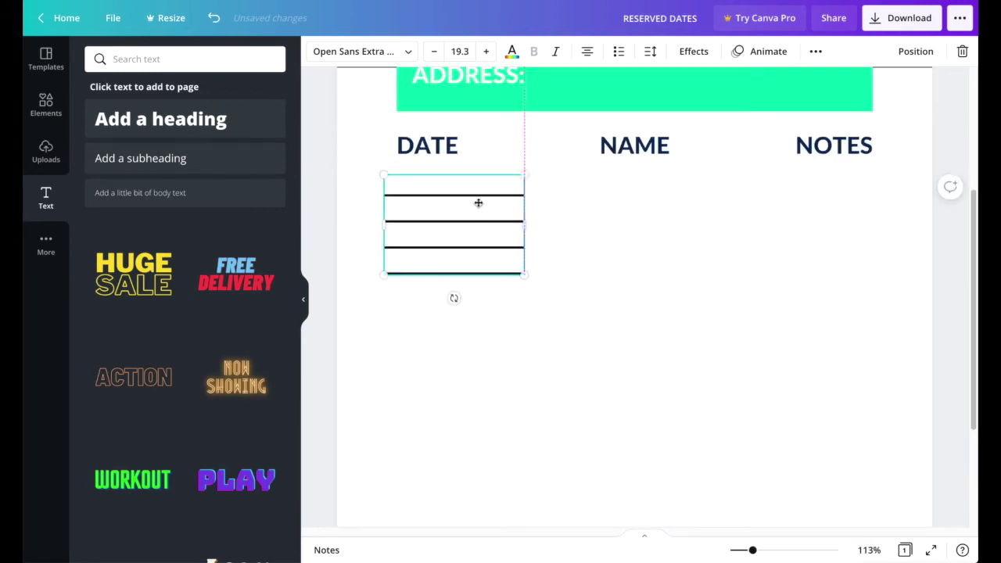
- Align "DATE" with the start of the "ADDRESS:" text and place the narrow writing lines directly beneath it
{"action": "left_click", "coordinate": [441, 152]}
{"action": "left_click_drag", "start_coordinate": [442, 152], "coordinate": [444, 151]}
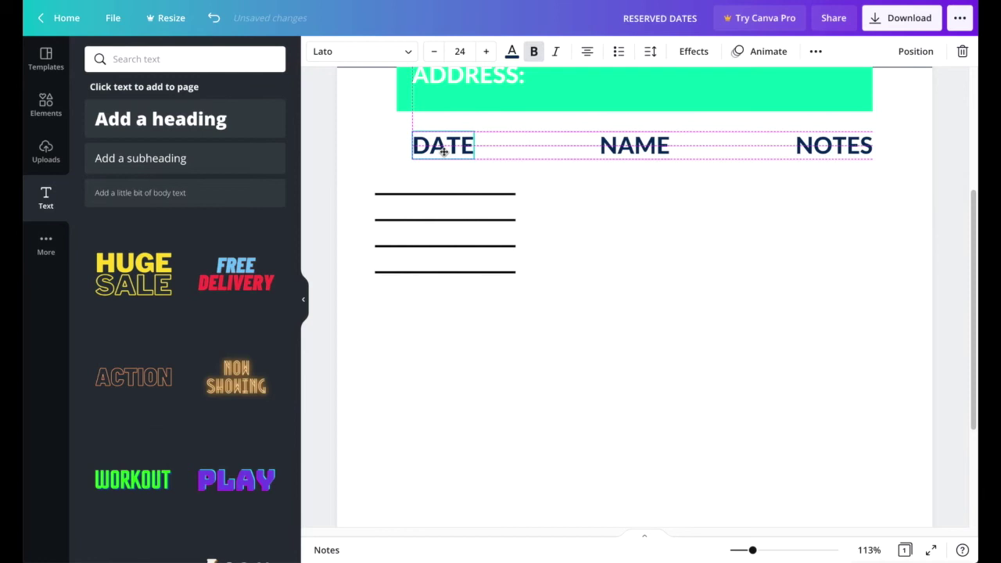
{"action": "left_click", "coordinate": [467, 233]}
{"action": "left_click_drag", "start_coordinate": [467, 232], "coordinate": [467, 219]}
{"action": "left_click", "coordinate": [556, 284]}
- Paste more underscore rows to extend the "DATE" column down the page, widen its text box and enlarge the text to size 25.7
{"action": "left_click", "coordinate": [482, 243]}
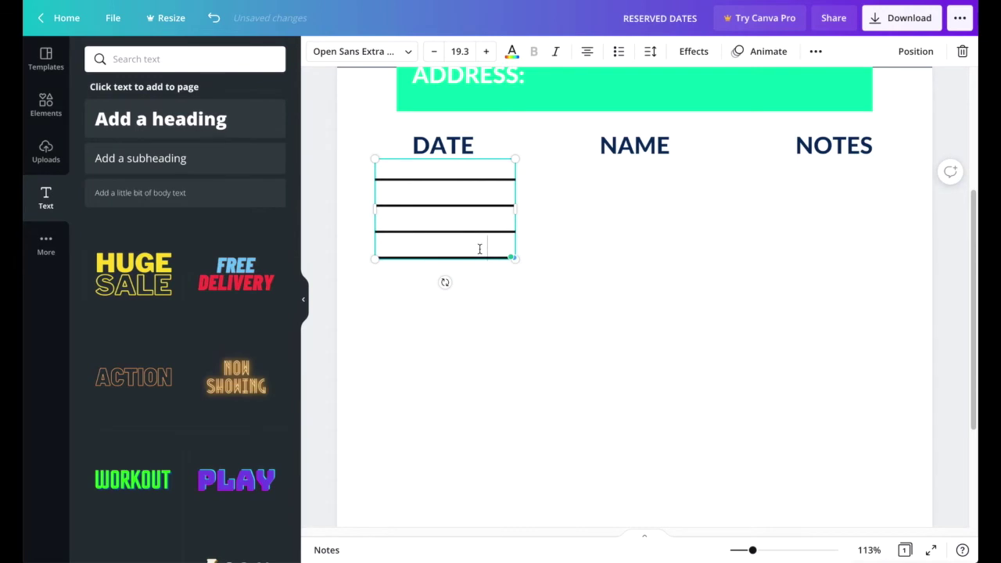
{"action": "key", "text": "ctrl+v"}
{"action": "key", "text": "ctrl+minus"}
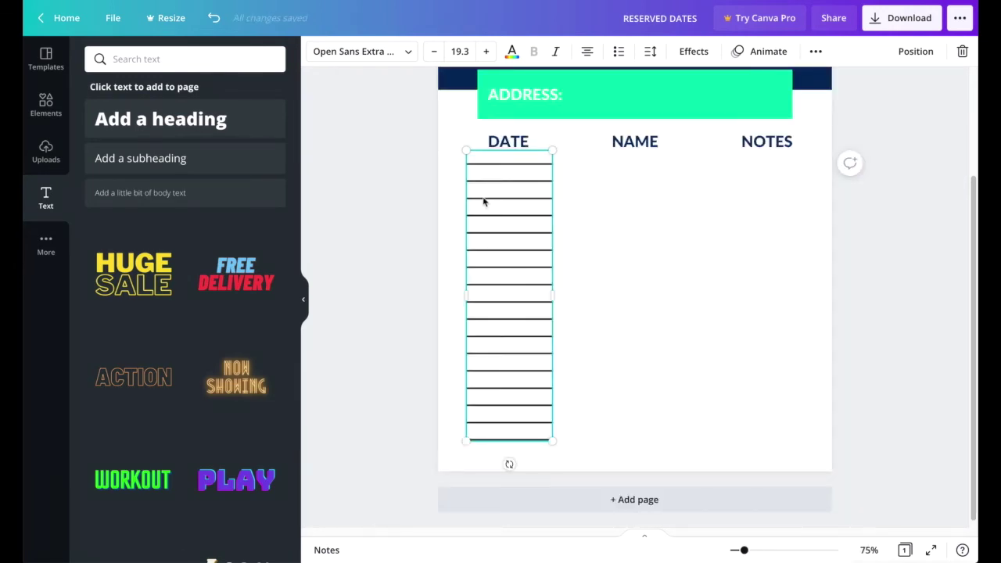
{"action": "left_click_drag", "start_coordinate": [563, 296], "coordinate": [595, 296]}
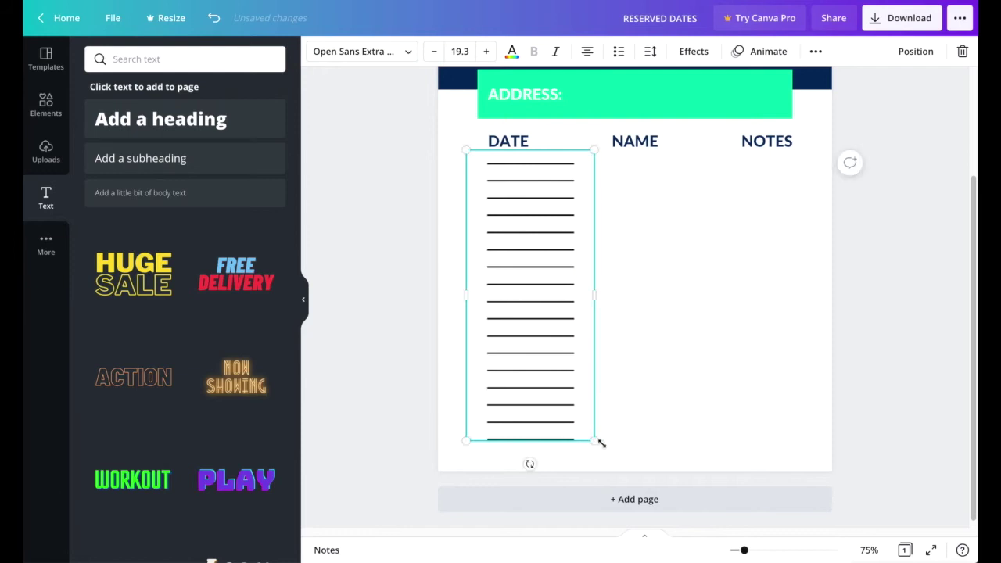
{"action": "left_click_drag", "start_coordinate": [601, 444], "coordinate": [613, 463]}
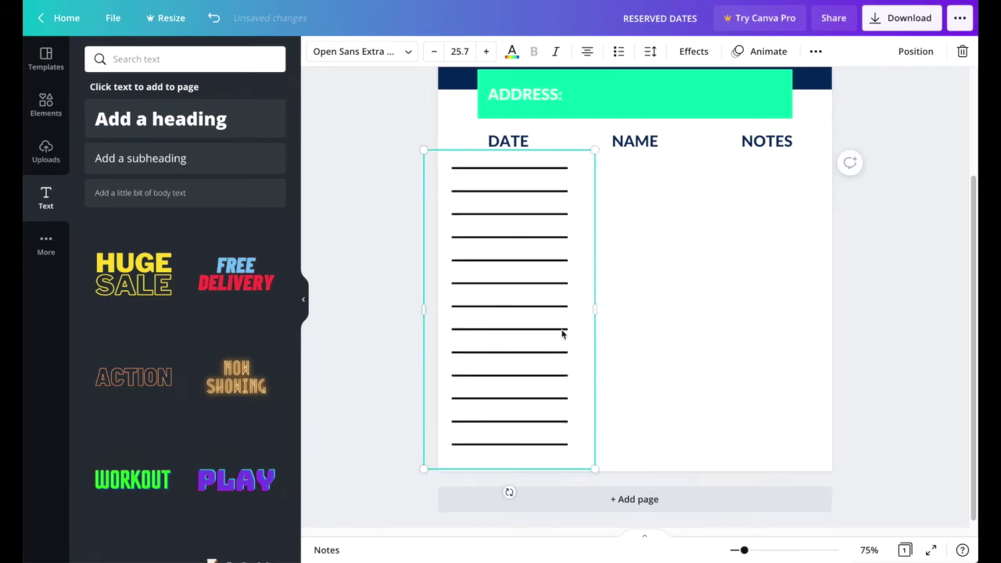
- Duplicate the column of writing lines twice and place the copies in the same rows beneath "NAME" and "NOTES"
{"action": "key", "text": "ctrl+d"}
{"action": "left_click_drag", "start_coordinate": [610, 294], "coordinate": [737, 320]}
{"action": "key", "text": "ctrl+d"}
- Center the "DATE", "NAME" and "NOTES" headings above their columns of writing lines
{"action": "scroll", "coordinate": [642, 241], "scroll_direction": "up", "scroll_amount": 5}
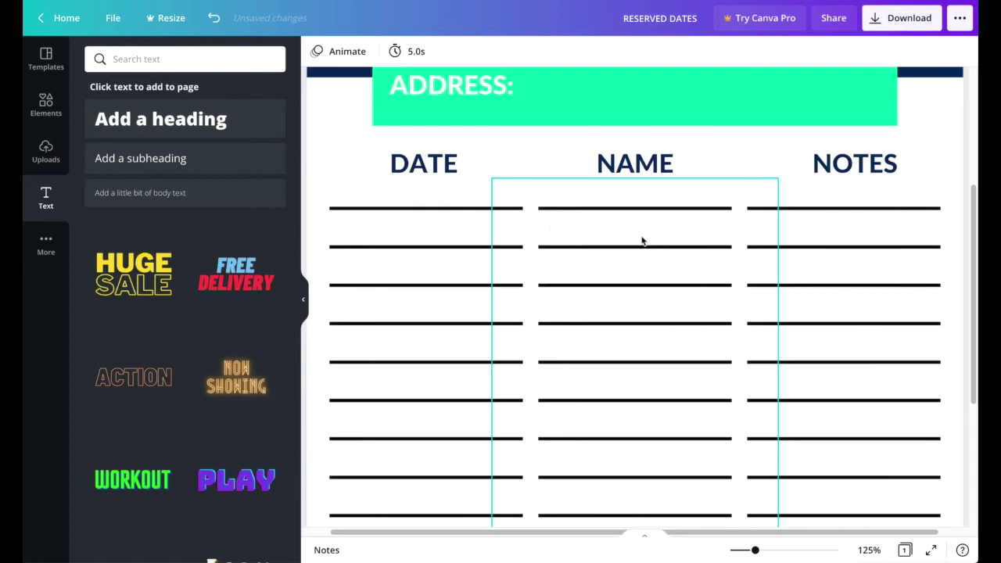
{"action": "left_click", "coordinate": [483, 260]}
{"action": "scroll", "coordinate": [501, 297], "scroll_direction": "up", "scroll_amount": 3}
{"action": "left_click_drag", "start_coordinate": [452, 315], "coordinate": [455, 310]}
{"action": "left_click", "coordinate": [634, 311]}
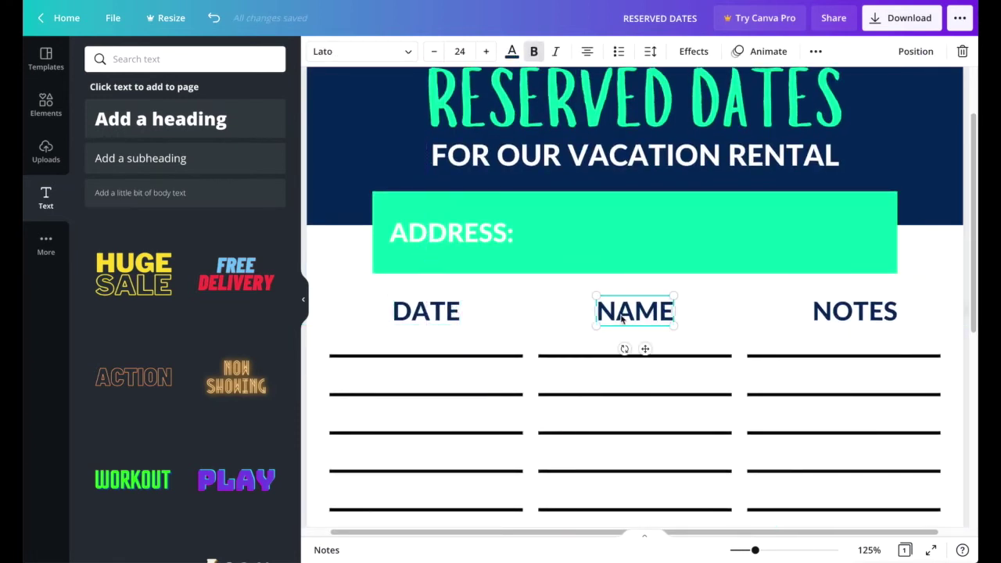
{"action": "left_click", "coordinate": [829, 311]}
{"action": "scroll", "coordinate": [776, 298], "scroll_direction": "down", "scroll_amount": 1}
{"action": "scroll", "coordinate": [776, 298], "scroll_direction": "down", "scroll_amount": 5}
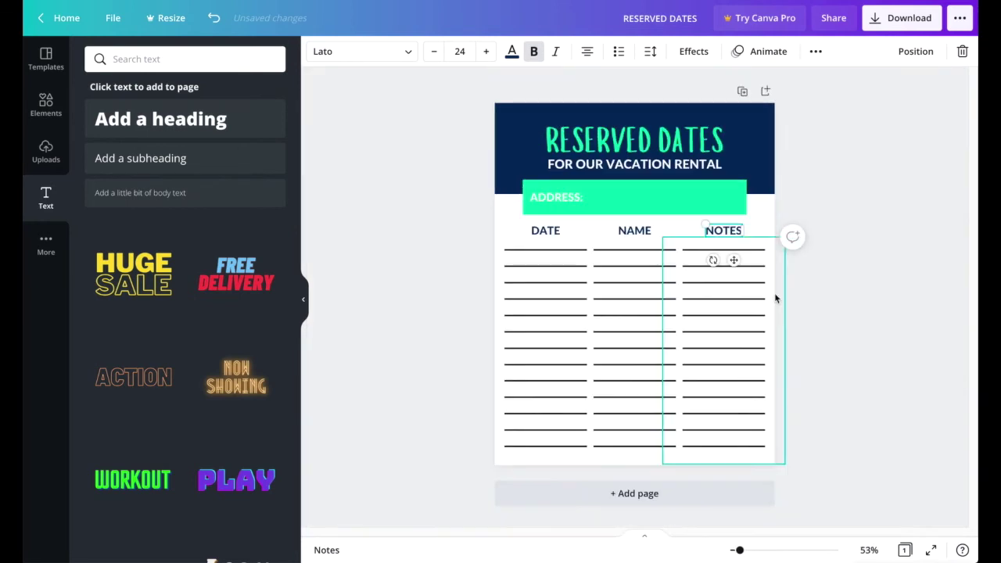
{"action": "left_click", "coordinate": [924, 216]}
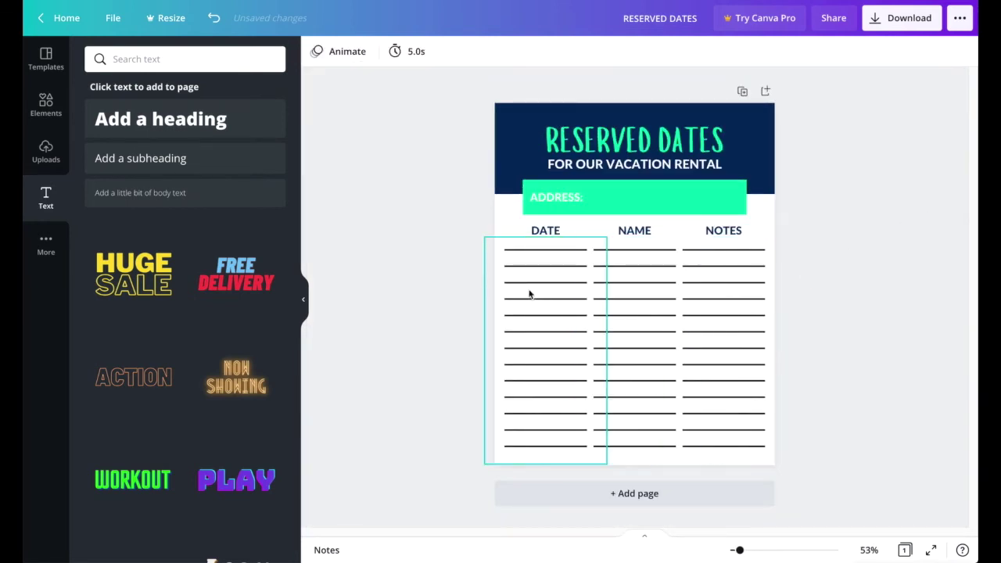
- Nudge the "RESERVED DATES" title and the "FOR OUR VACATION RENTAL" subtitle slightly upward within the navy header
{"action": "left_click", "coordinate": [721, 120]}
{"action": "left_click_drag", "start_coordinate": [714, 137], "coordinate": [716, 134]}
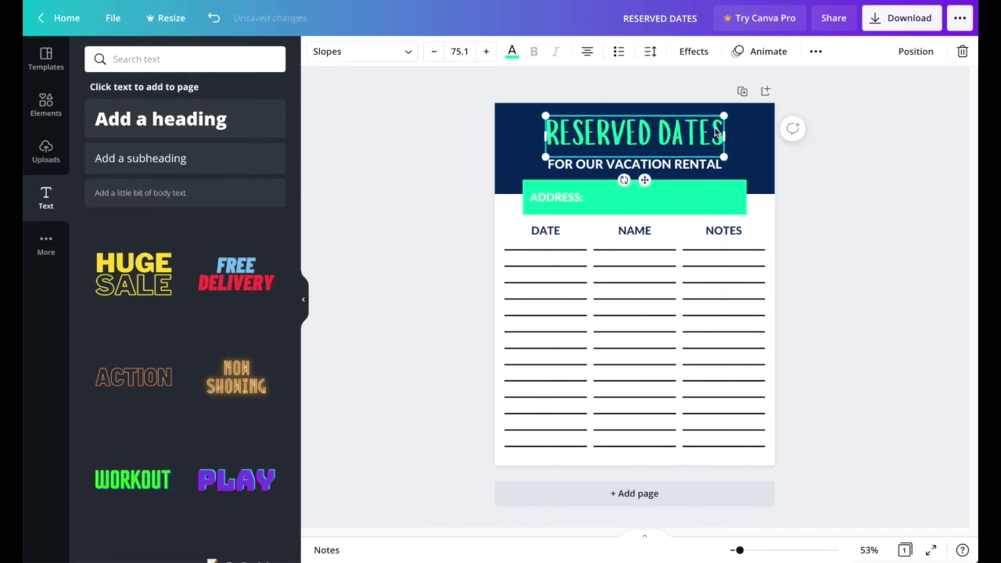
{"action": "key", "text": "Escape"}
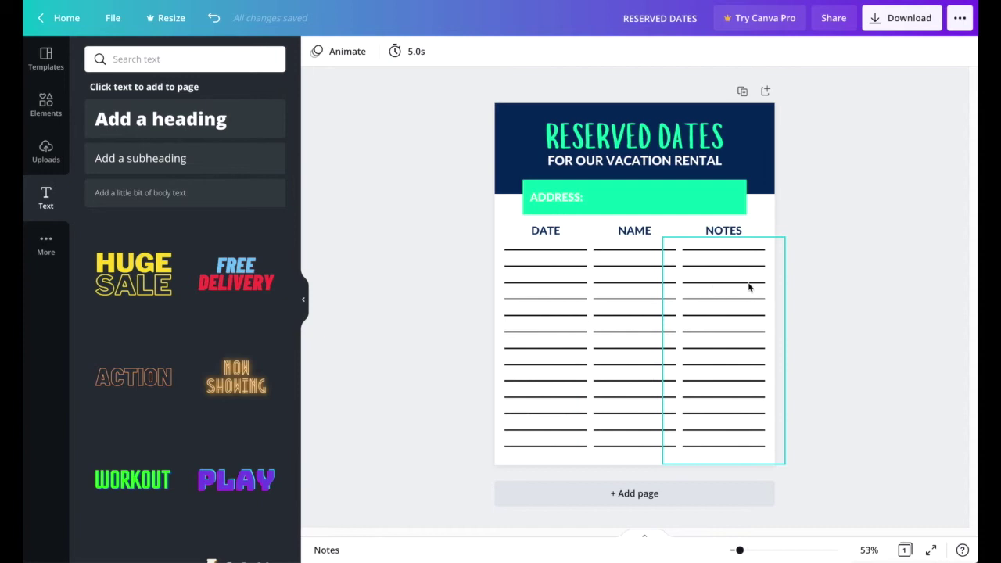
- Set the transparency of the column headings and writing lines to 50 and recolor them light gray
{"action": "left_click_drag", "start_coordinate": [866, 226], "coordinate": [401, 499]}
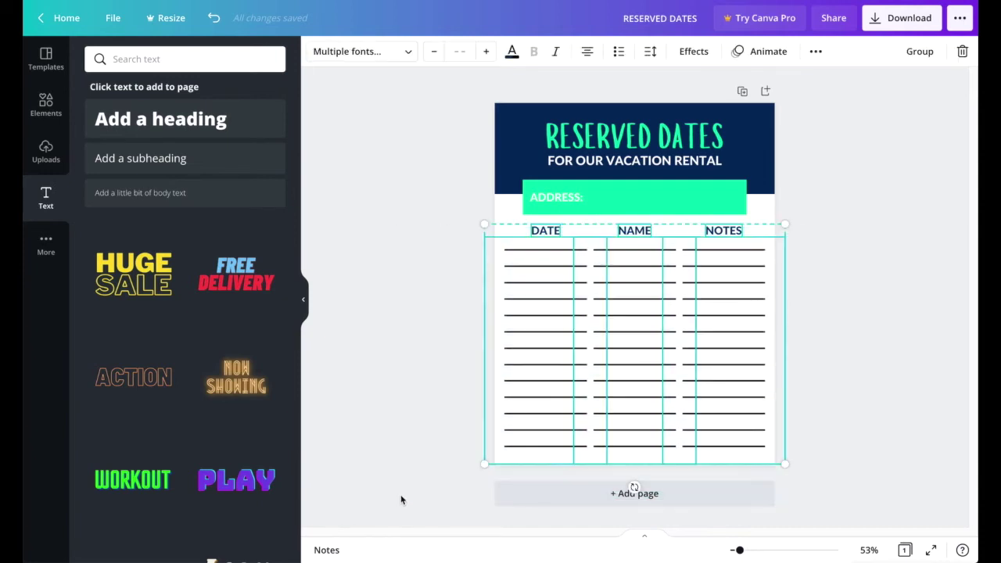
{"action": "left_click", "coordinate": [765, 55]}
{"action": "left_click", "coordinate": [814, 51]}
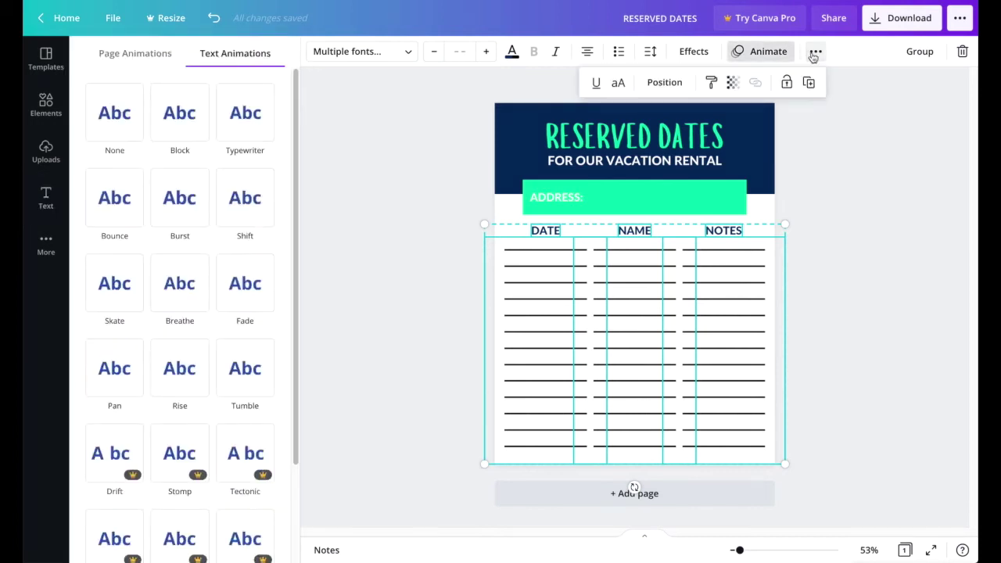
{"action": "left_click", "coordinate": [732, 84]}
{"action": "mouse_move", "coordinate": [686, 122]}
{"action": "left_mouse_down"}
{"action": "mouse_move", "coordinate": [610, 121]}
{"action": "mouse_move", "coordinate": [695, 127]}
{"action": "left_mouse_up"}
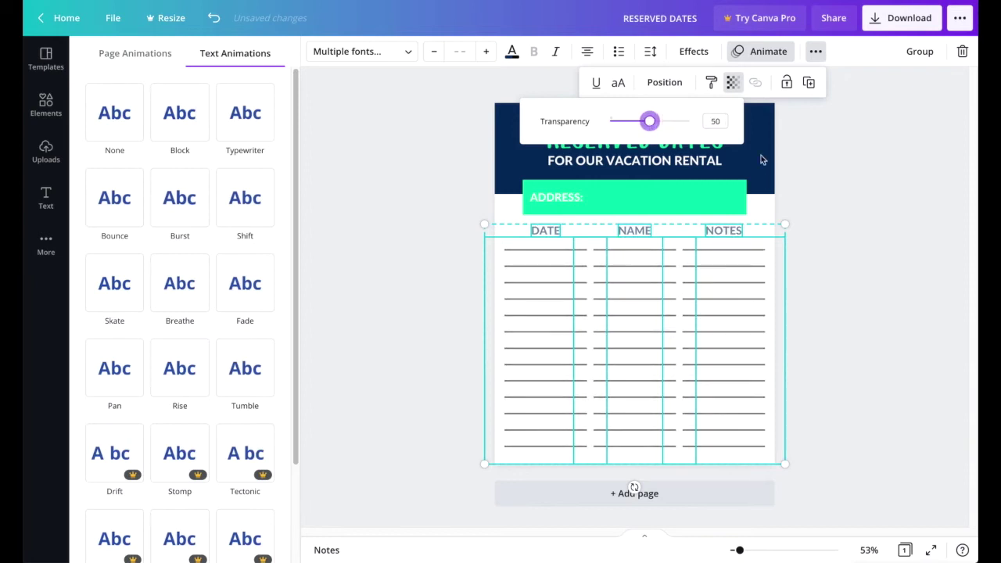
{"action": "key", "text": "Escape"}
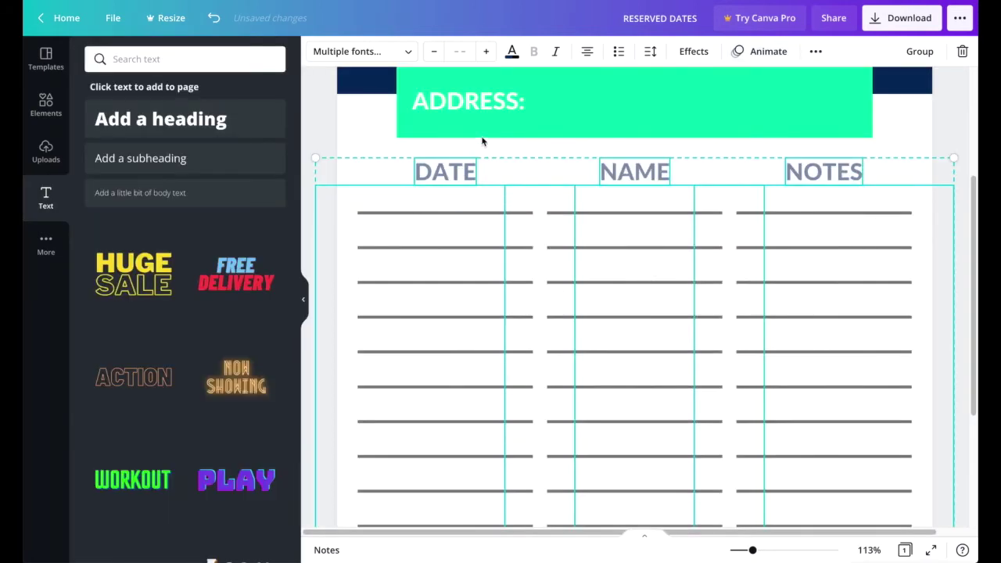
{"action": "left_click", "coordinate": [512, 51]}
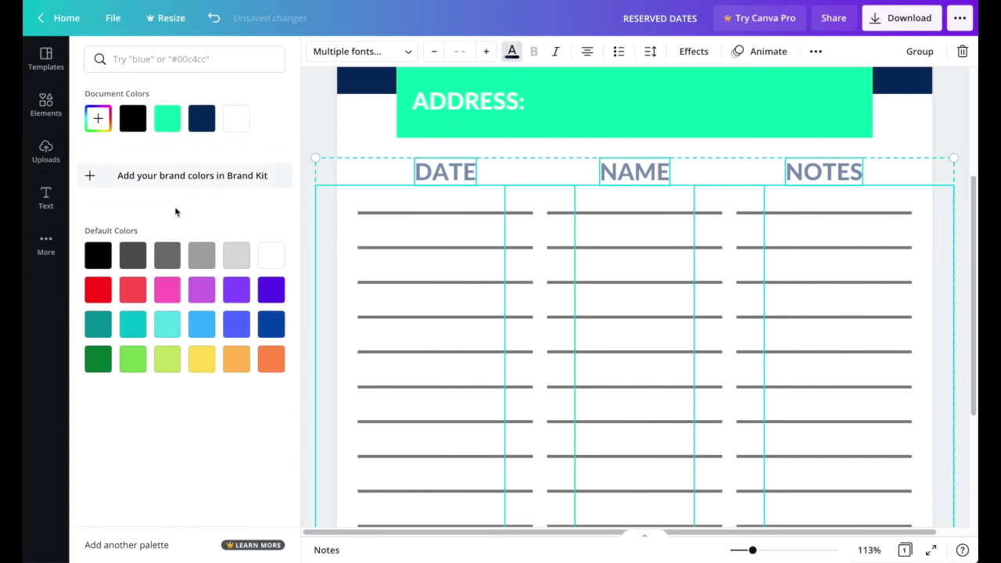
{"action": "left_click", "coordinate": [236, 256]}
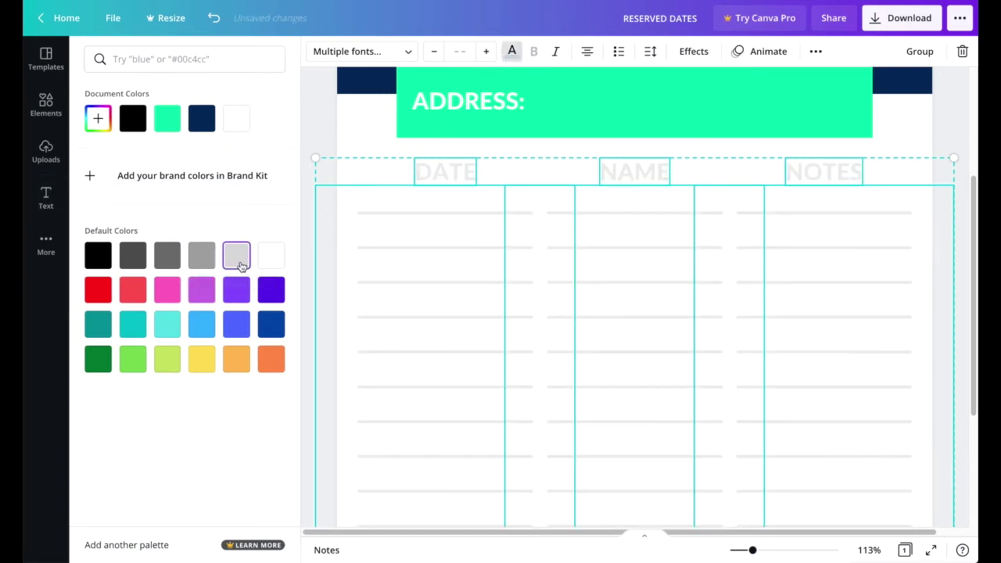
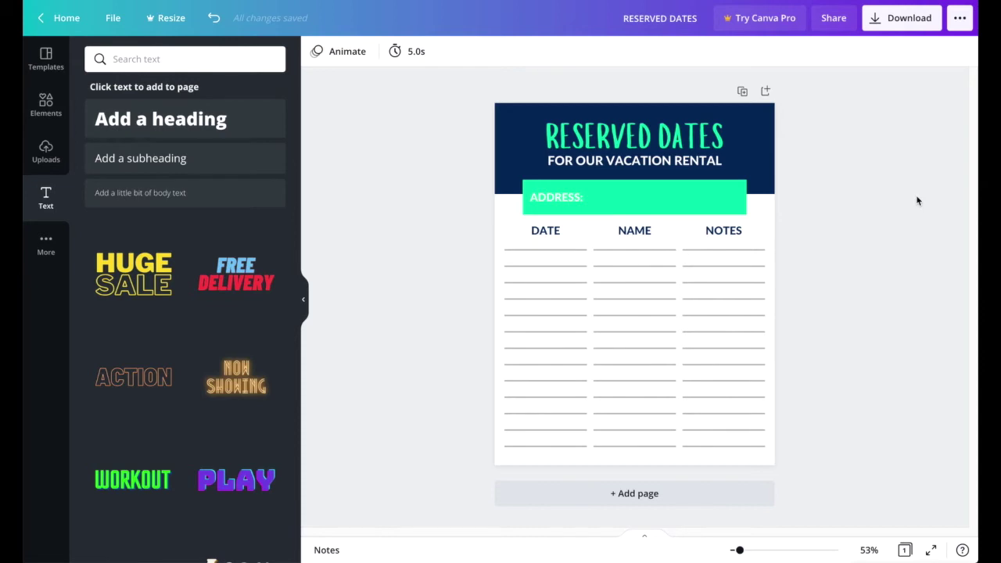
- Download the finished reserved-dates page as a PDF Print file
{"action": "left_click", "coordinate": [902, 29]}
{"action": "left_click", "coordinate": [891, 109]}
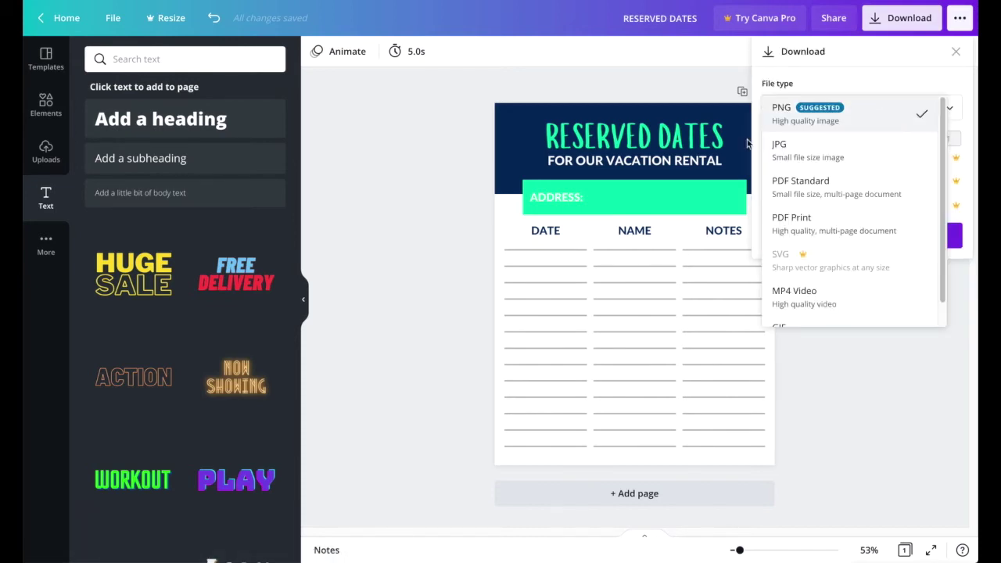
{"action": "left_click", "coordinate": [830, 223]}
{"action": "left_click", "coordinate": [902, 164]}
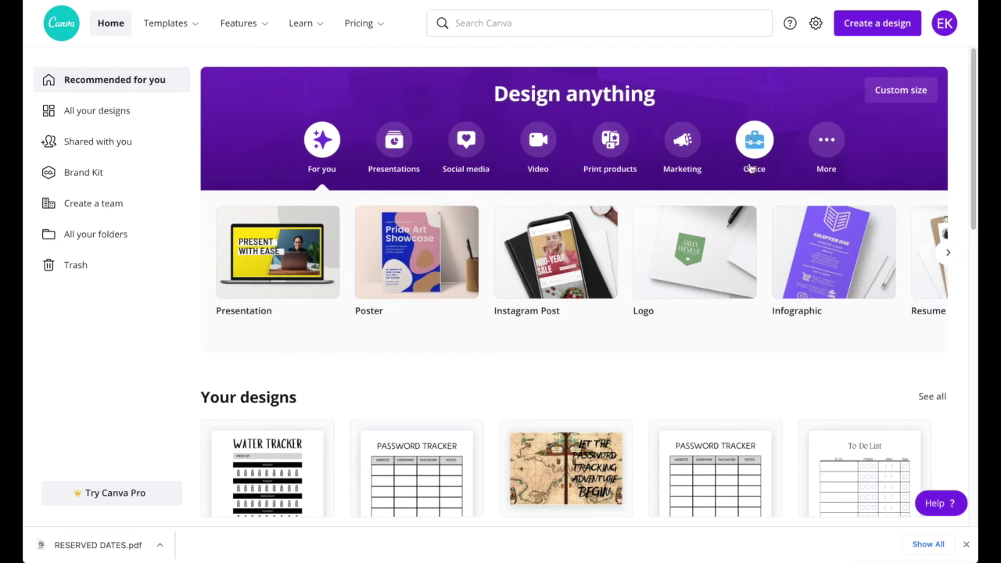
- Create a new blank custom-size design measuring 750 x 500 px
{"action": "left_click", "coordinate": [881, 30]}
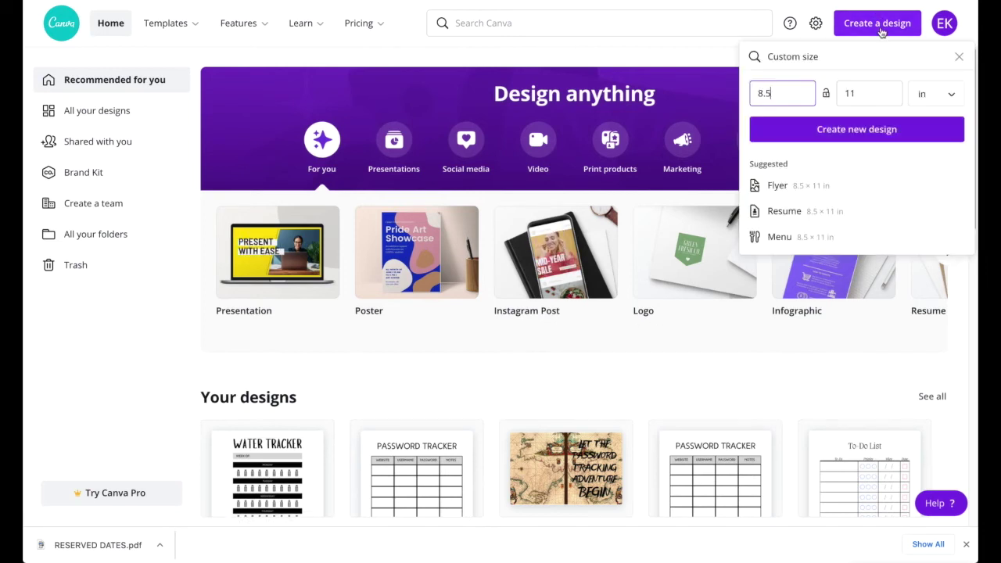
{"action": "left_click", "coordinate": [936, 94]}
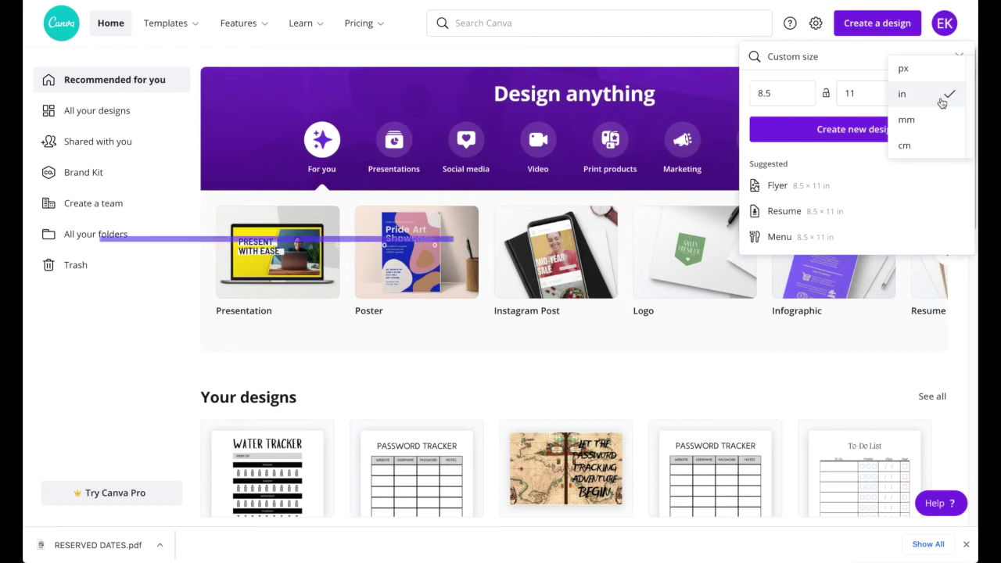
{"action": "left_click", "coordinate": [920, 69]}
{"action": "double_click", "coordinate": [792, 91]}
{"action": "type", "text": "750"}
{"action": "double_click", "coordinate": [876, 94]}
{"action": "type", "text": "500"}
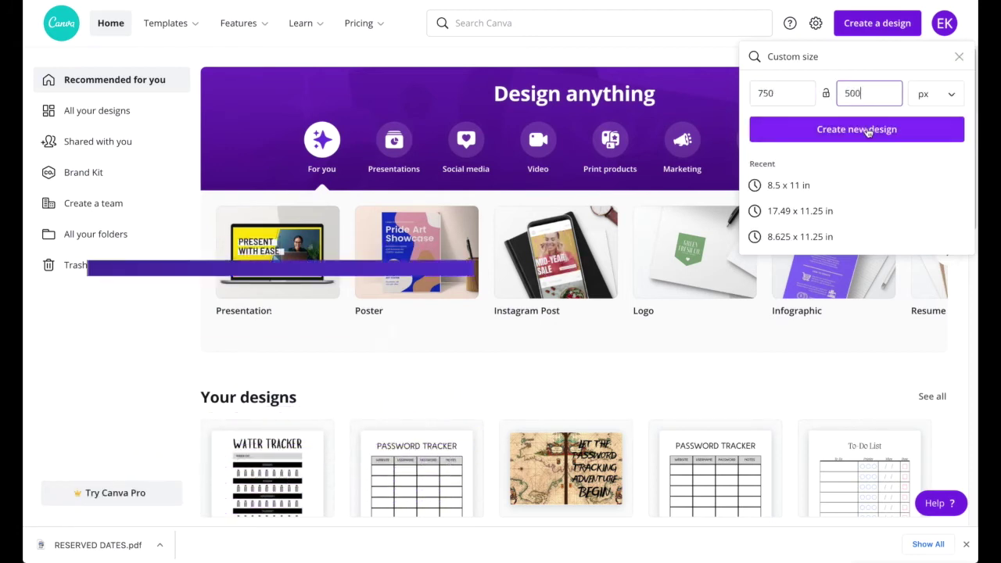
{"action": "left_click", "coordinate": [867, 129]}
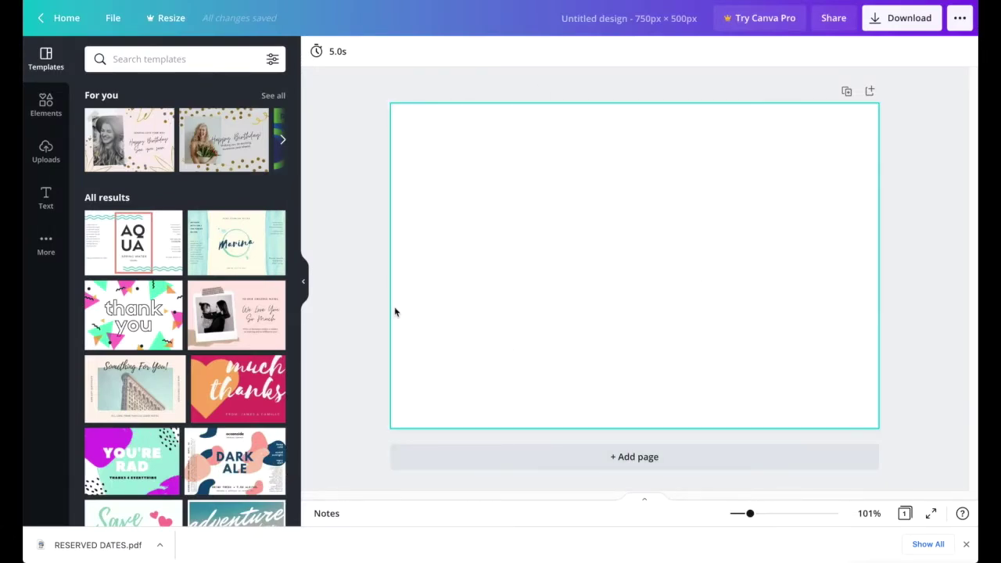
- Switch to the Creative Fabrica website and search for "wood background"
{"action": "left_click", "coordinate": [45, 104]}
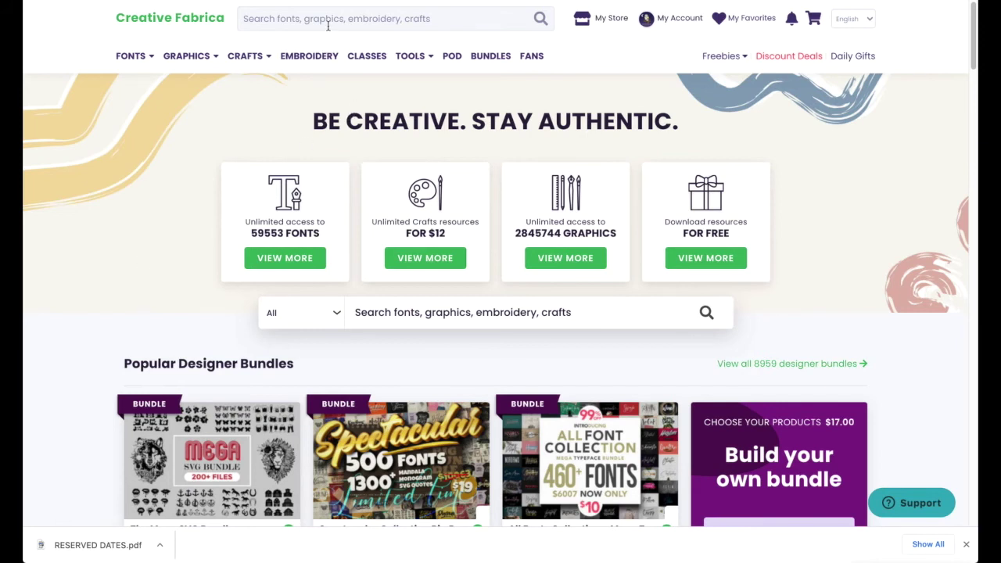
{"action": "type", "text": "woo"}
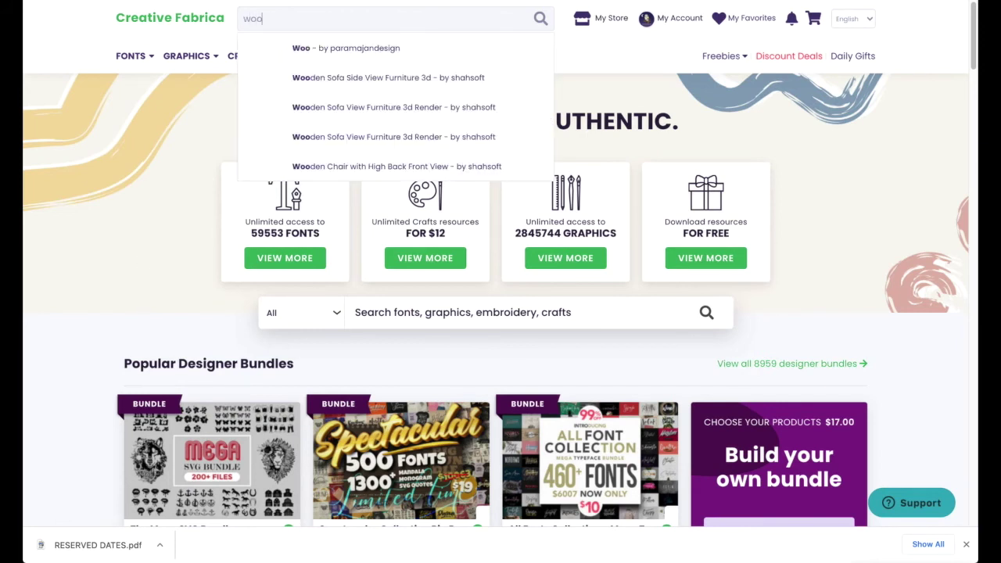
{"action": "type", "text": "d background"}
{"action": "key", "text": "Return"}
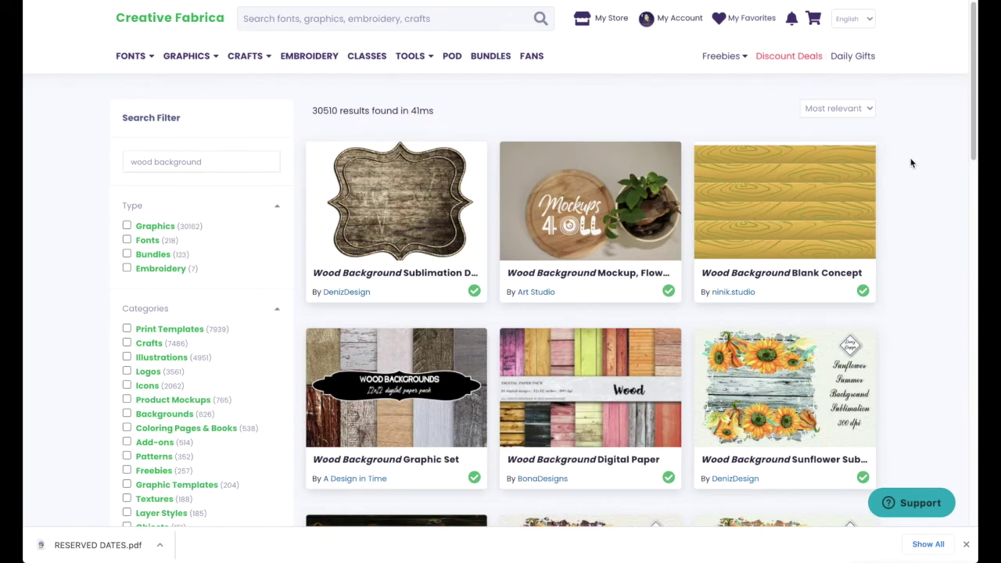
- Open the "Old Wood Background Mockup, Flat Lay" product, view its preview images and download it
{"action": "scroll", "coordinate": [388, 168], "scroll_direction": "down", "scroll_amount": 10}
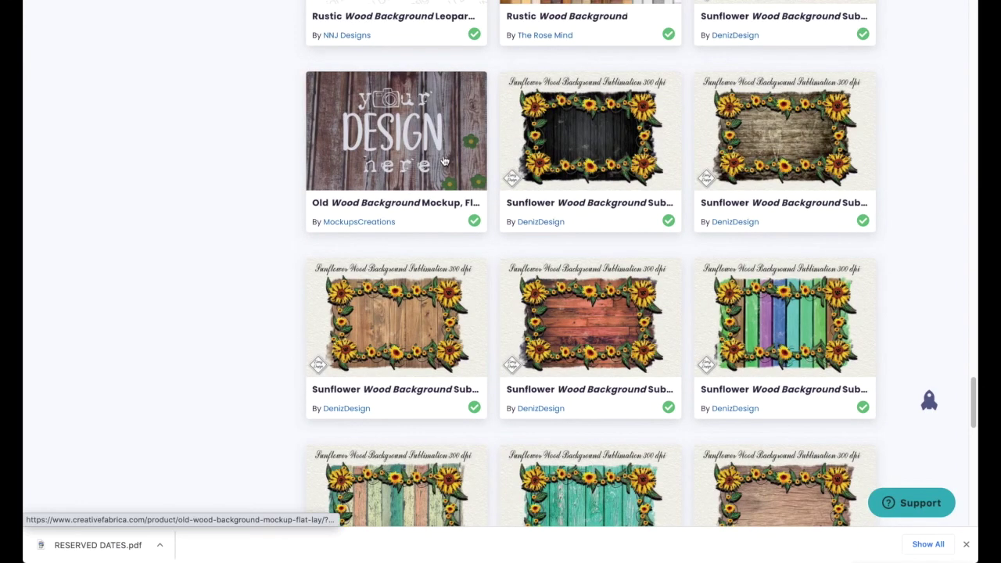
{"action": "left_click", "coordinate": [446, 161]}
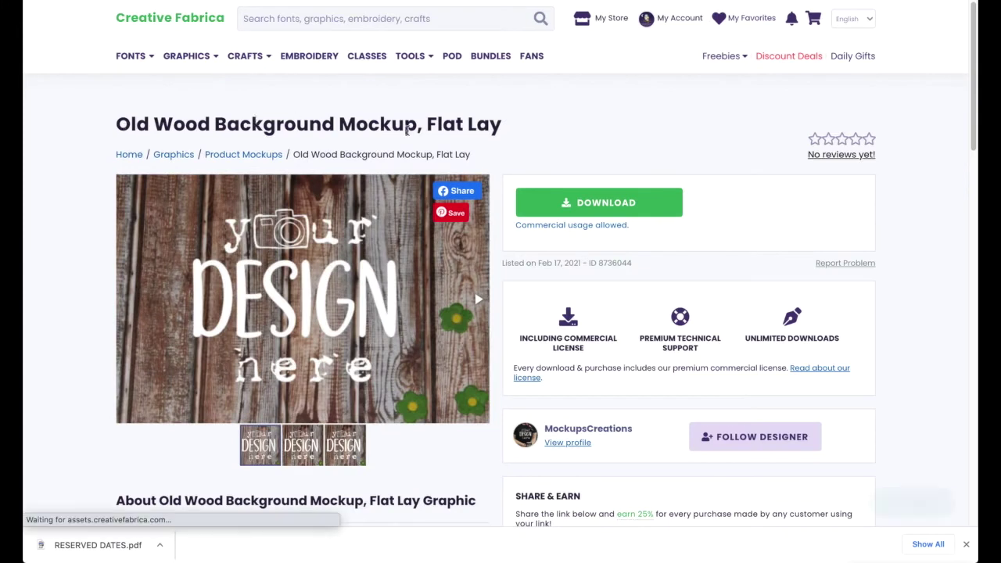
{"action": "left_click", "coordinate": [297, 451]}
{"action": "left_click", "coordinate": [356, 455]}
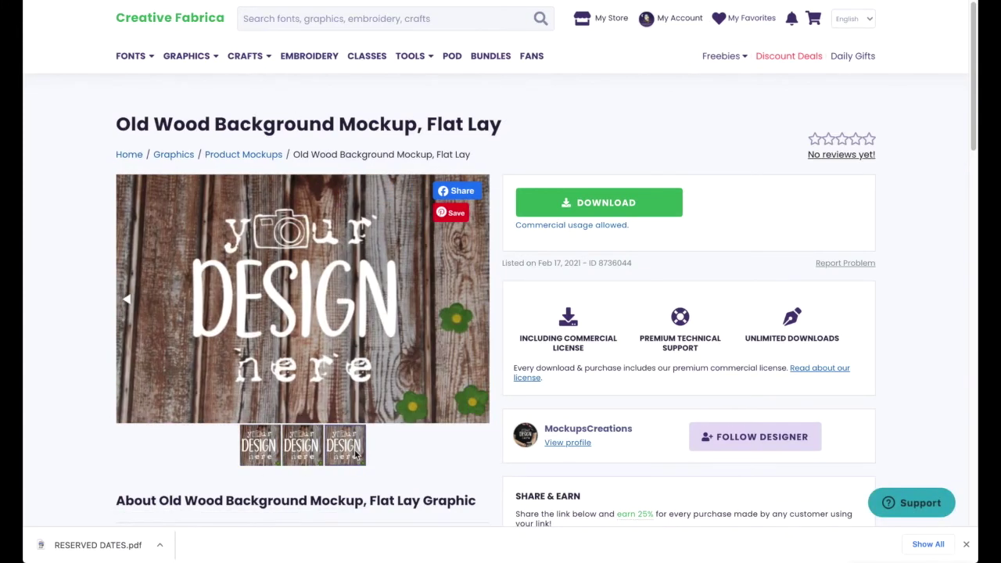
{"action": "left_click", "coordinate": [250, 458]}
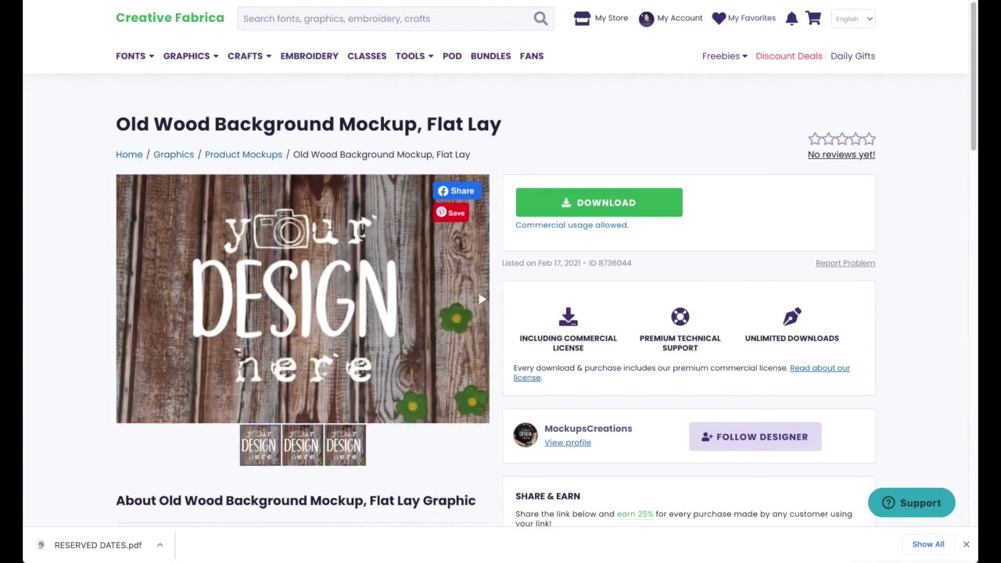
{"action": "left_click", "coordinate": [651, 196]}
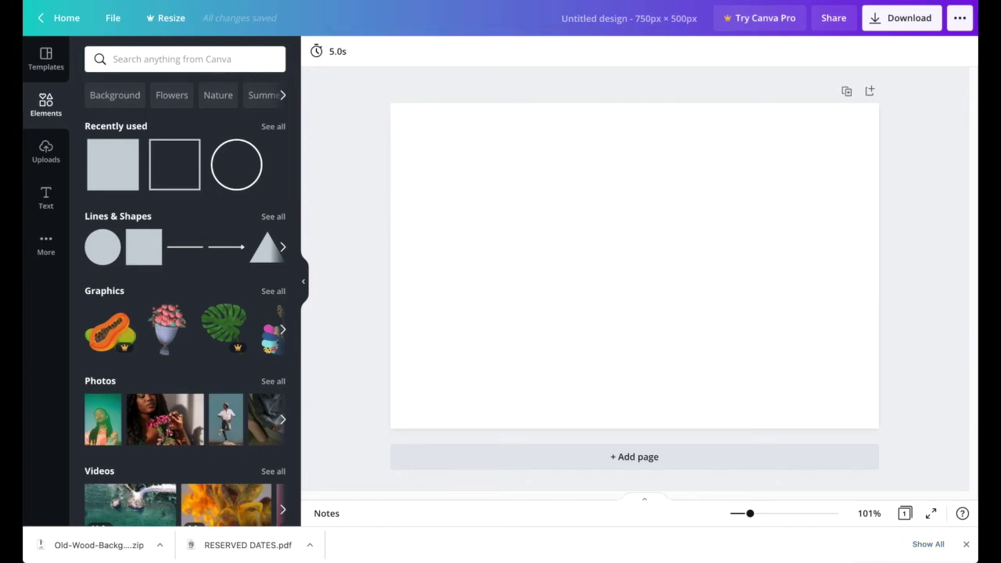
- Place the uploaded old wood background photo on the page and enlarge it to fill the whole 750 x 500 px canvas
{"action": "left_click_drag", "start_coordinate": [239, 152], "coordinate": [479, 265]}
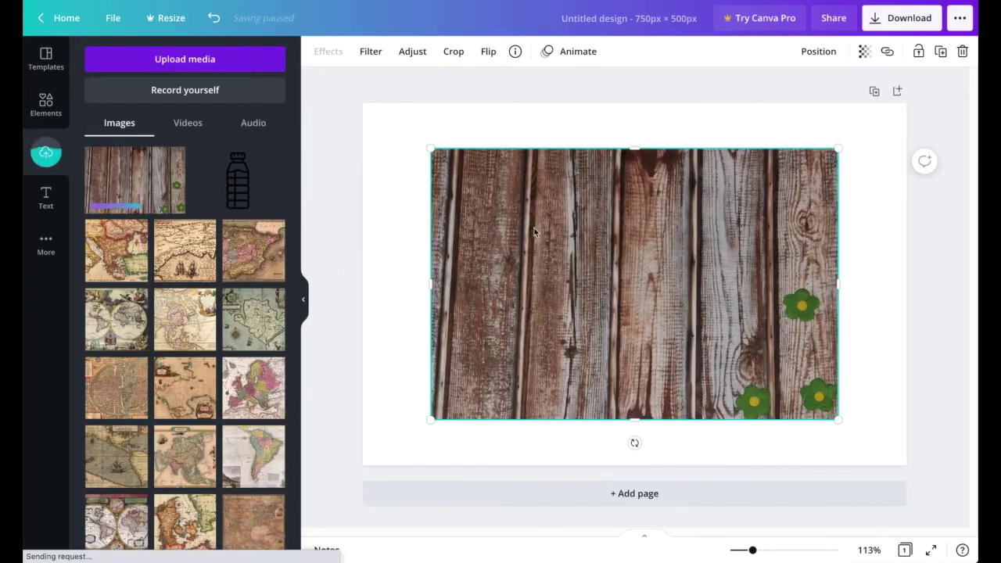
{"action": "left_click_drag", "start_coordinate": [759, 336], "coordinate": [747, 239]}
{"action": "left_click_drag", "start_coordinate": [836, 417], "coordinate": [907, 465]}
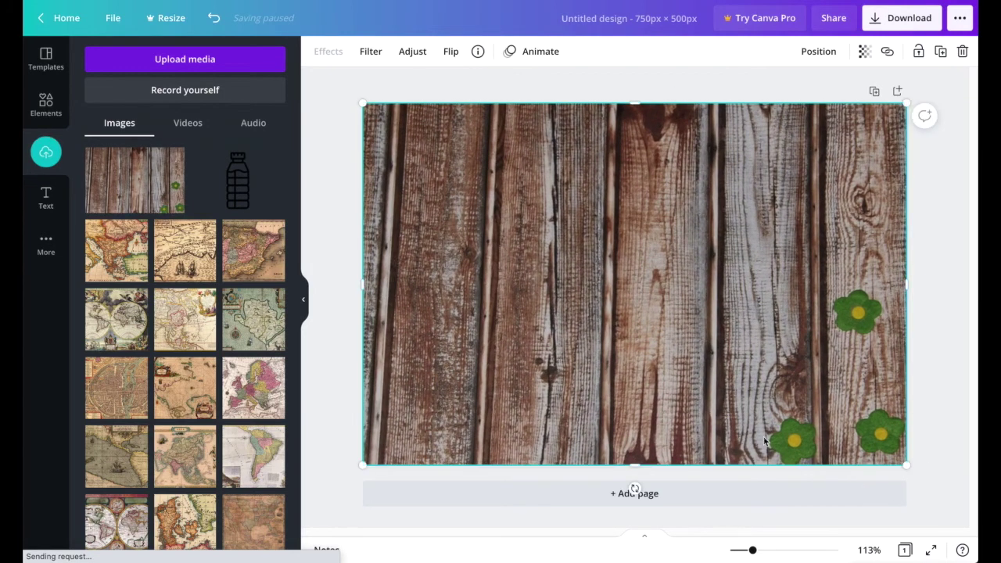
{"action": "left_click", "coordinate": [913, 324]}
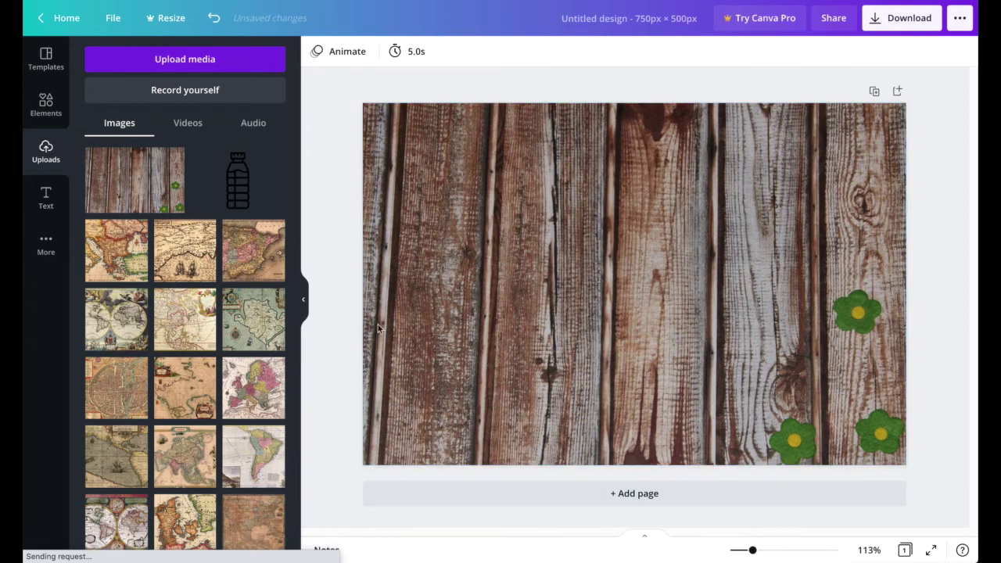
- Add a square shape, enlarge it and rotate it so it forms a diagonal block covering the flowers in the lower-right corner
{"action": "left_click", "coordinate": [45, 106]}
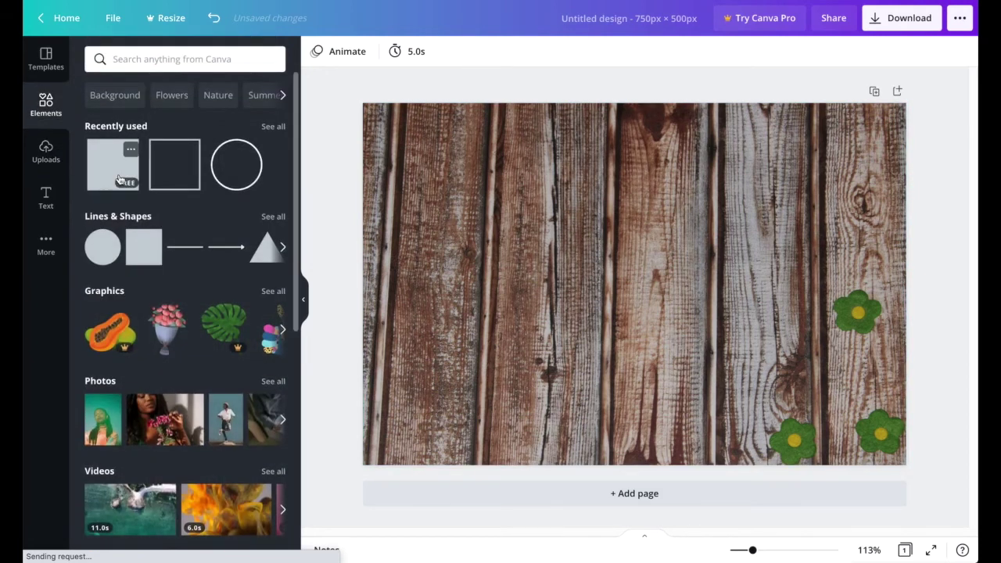
{"action": "left_click_drag", "start_coordinate": [119, 180], "coordinate": [850, 268]}
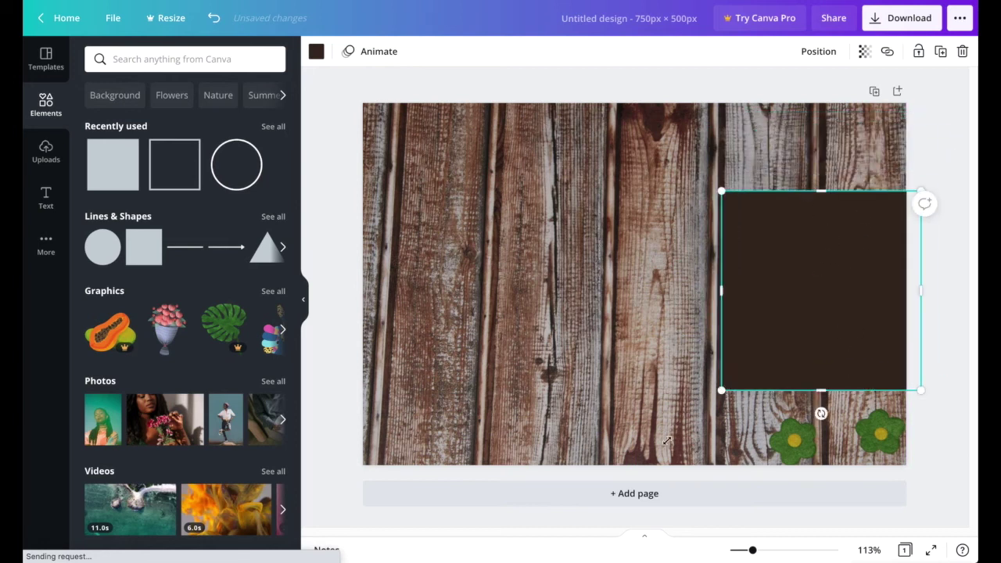
{"action": "left_click_drag", "start_coordinate": [667, 441], "coordinate": [599, 501]}
{"action": "left_click_drag", "start_coordinate": [706, 300], "coordinate": [592, 235]}
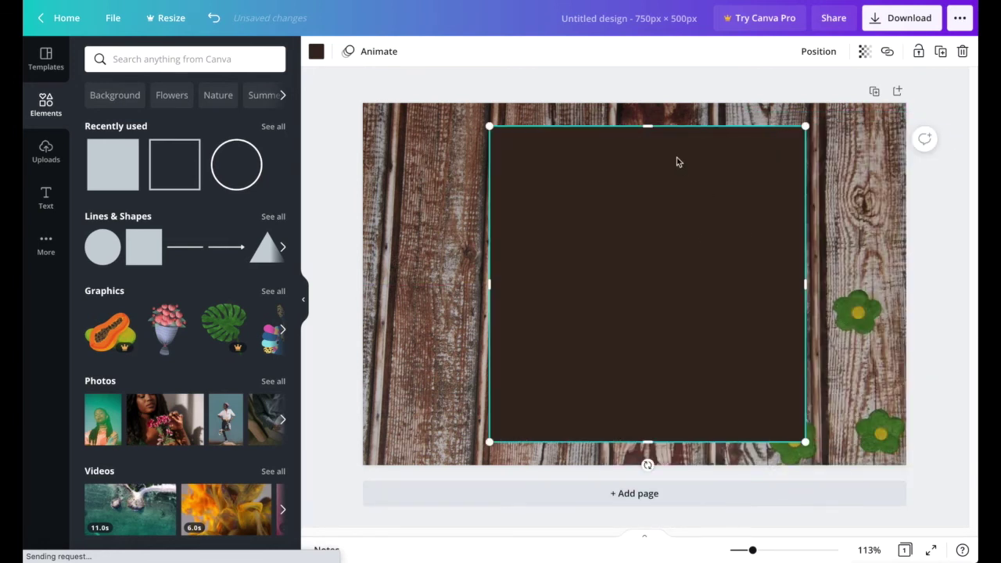
{"action": "left_click_drag", "start_coordinate": [646, 464], "coordinate": [907, 289]}
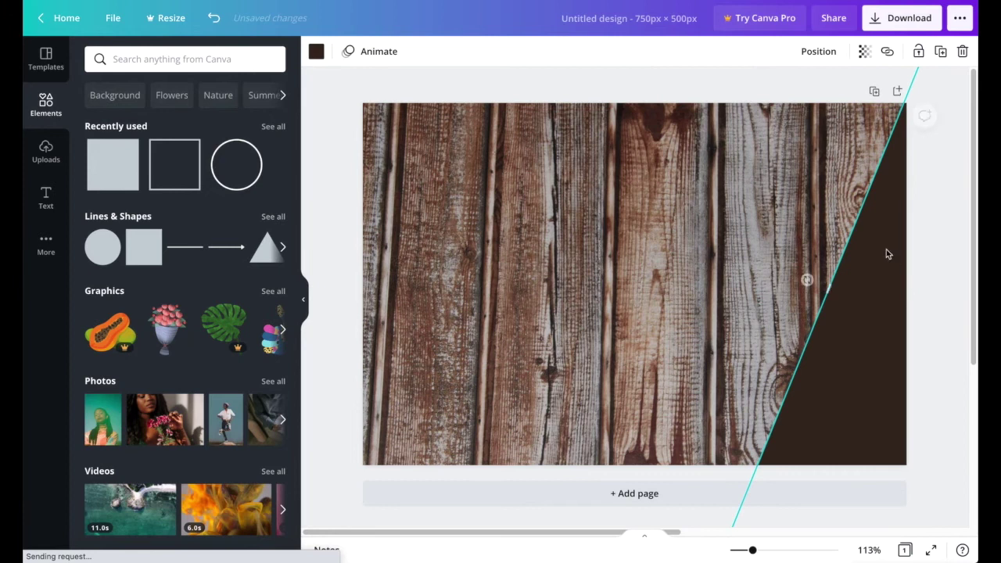
{"action": "left_click_drag", "start_coordinate": [808, 280], "coordinate": [510, 107]}
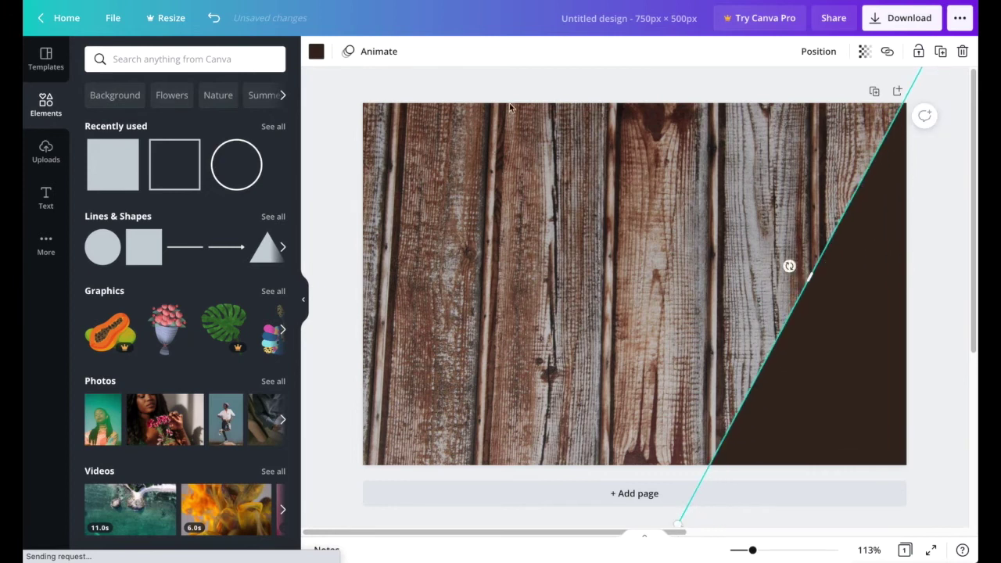
- Recolor the diagonal corner shape to dark grey #343434
{"action": "left_click", "coordinate": [317, 51]}
{"action": "left_click", "coordinate": [98, 118]}
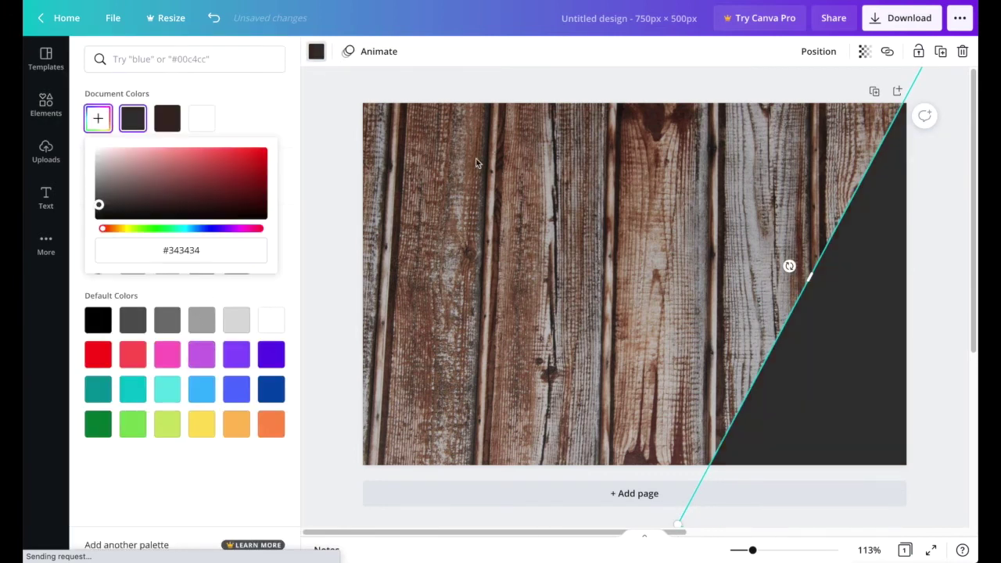
{"action": "left_click", "coordinate": [339, 98]}
- Download the RESERVED DATES page as a PNG and upload that image into the 750 x 500 px design
{"action": "left_click", "coordinate": [657, 90]}
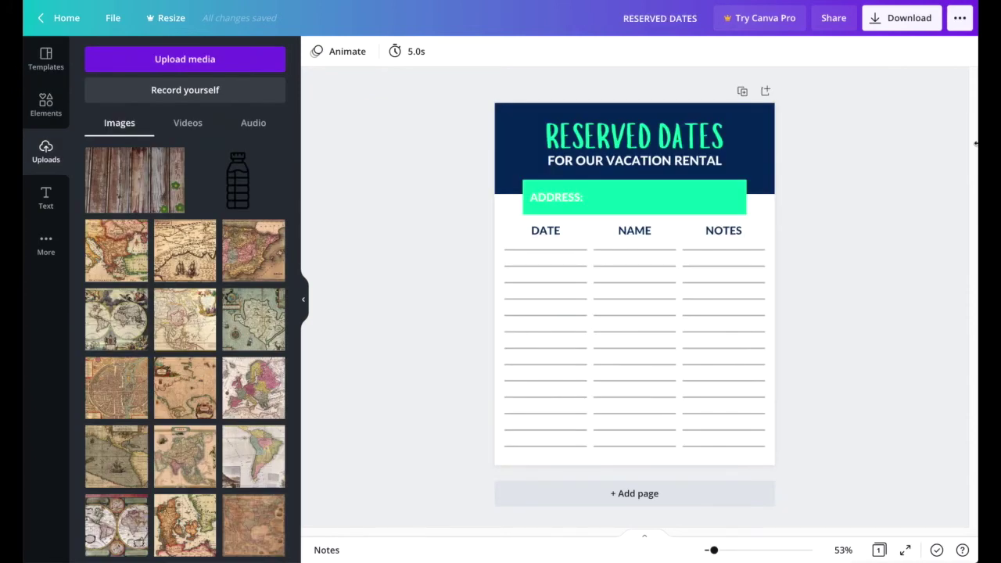
{"action": "left_click", "coordinate": [899, 17]}
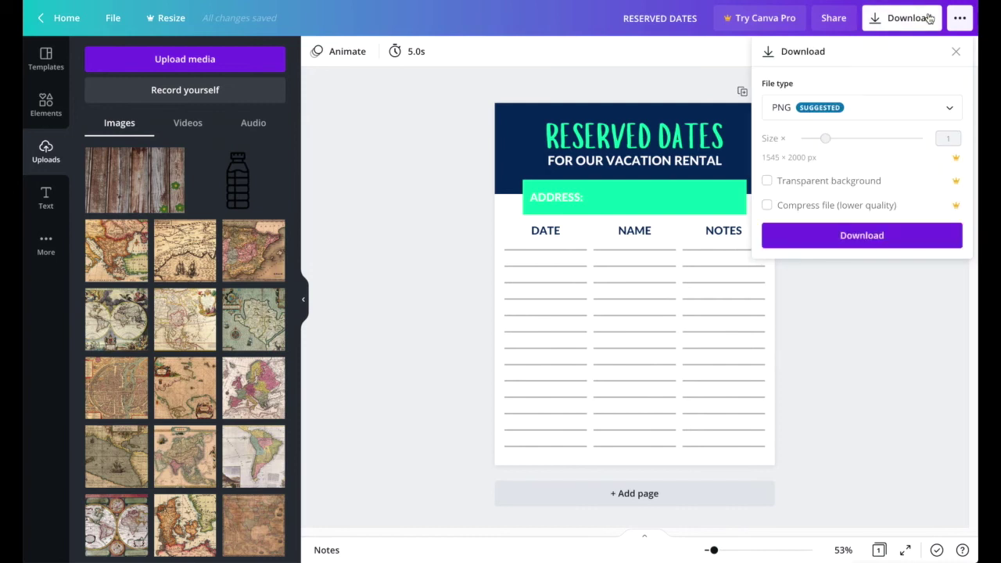
{"action": "left_click", "coordinate": [872, 110]}
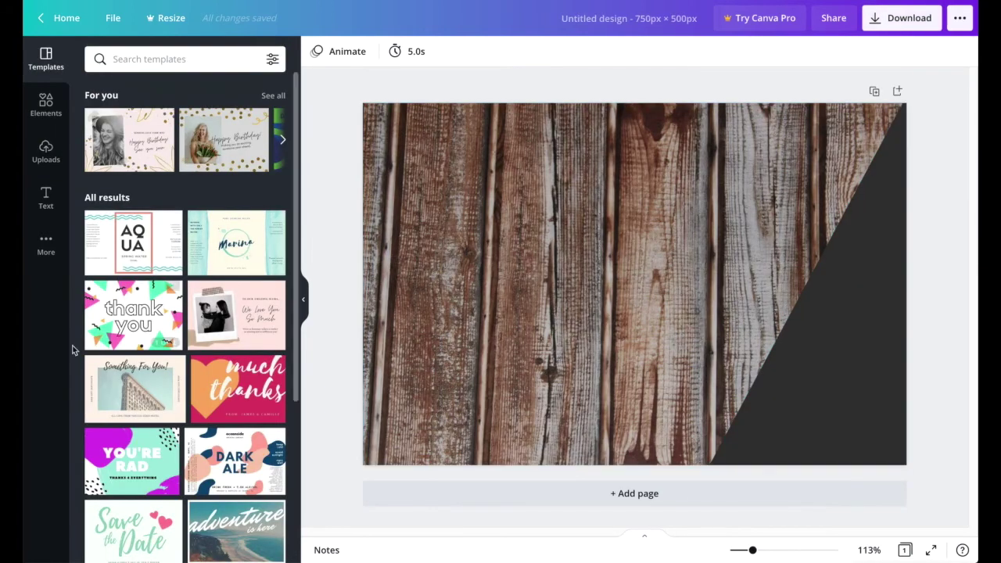
{"action": "left_click_drag", "start_coordinate": [179, 235], "coordinate": [255, 257]}
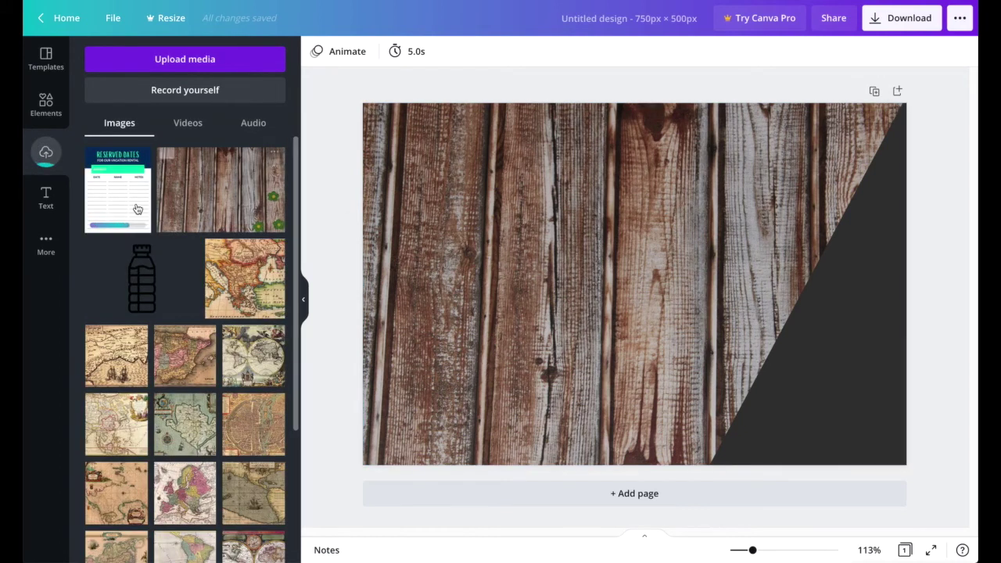
- Place the reserved-dates image on the wood background, enlarge it past the lower page edge and tilt it slightly counterclockwise
{"action": "left_click", "coordinate": [135, 208]}
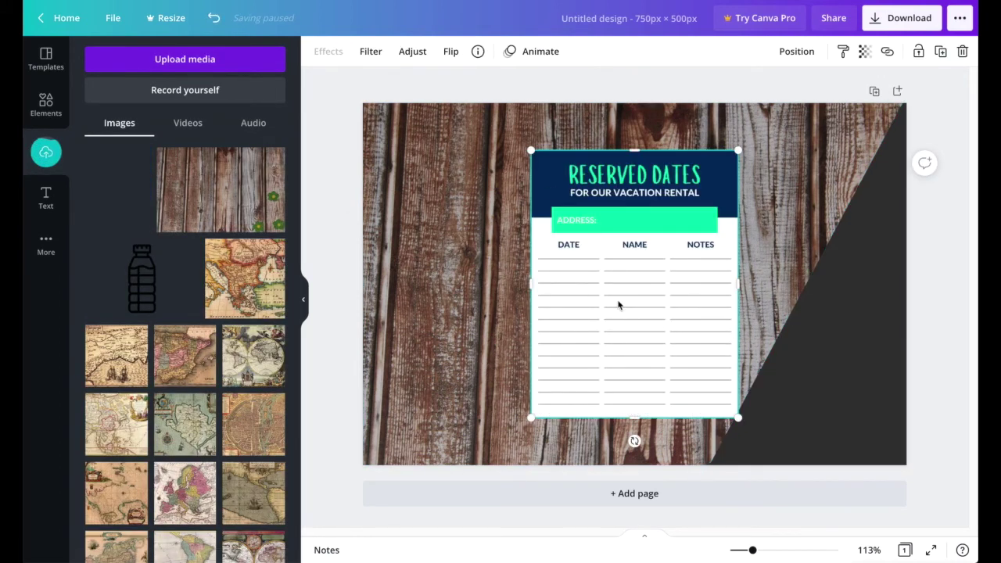
{"action": "left_click_drag", "start_coordinate": [741, 417], "coordinate": [798, 494]}
{"action": "left_click_drag", "start_coordinate": [715, 349], "coordinate": [686, 373]}
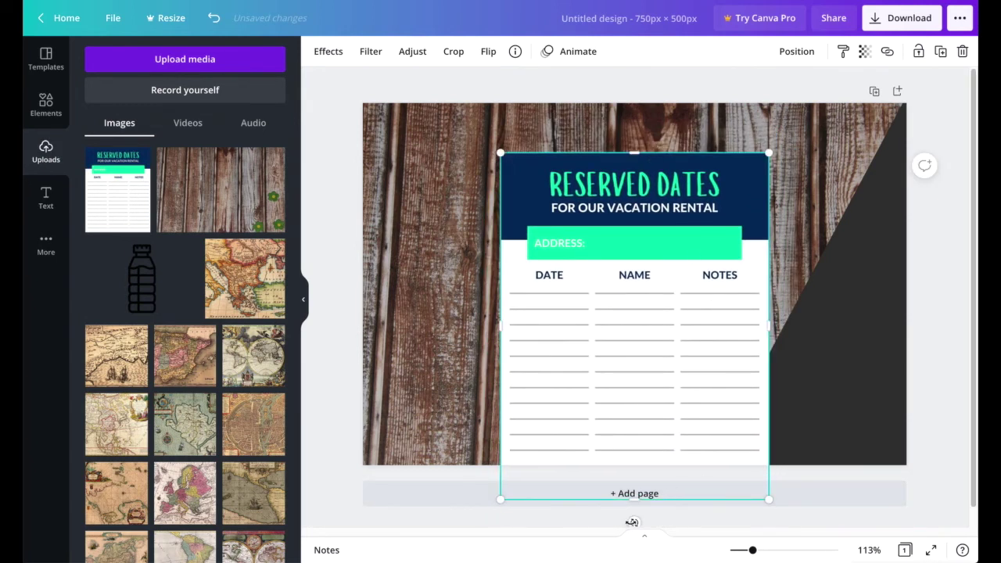
{"action": "left_click_drag", "start_coordinate": [632, 522], "coordinate": [655, 521]}
{"action": "left_click", "coordinate": [778, 87]}
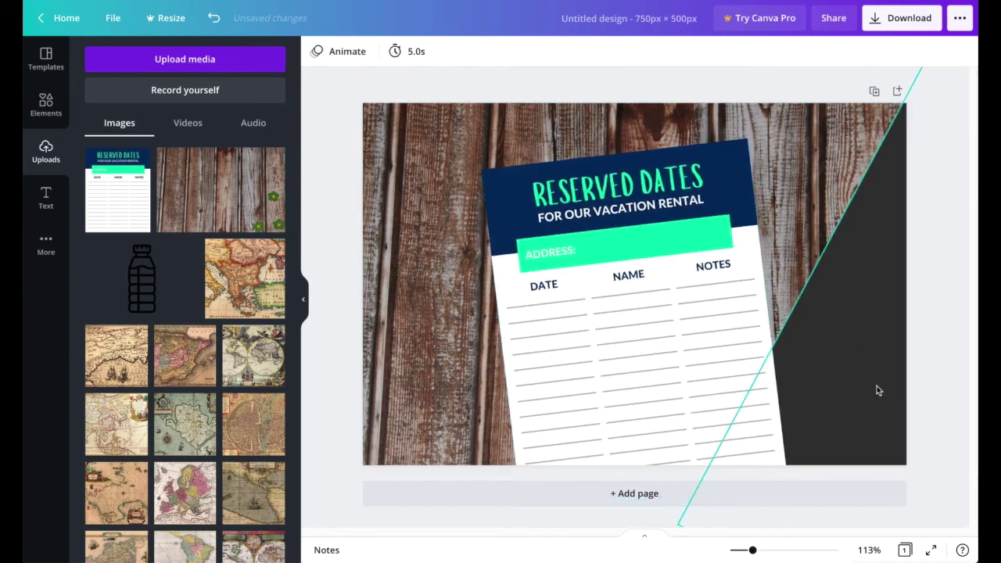
- Apply a Drop shadow effect to the tilted reserved-dates image
{"action": "left_click", "coordinate": [708, 279]}
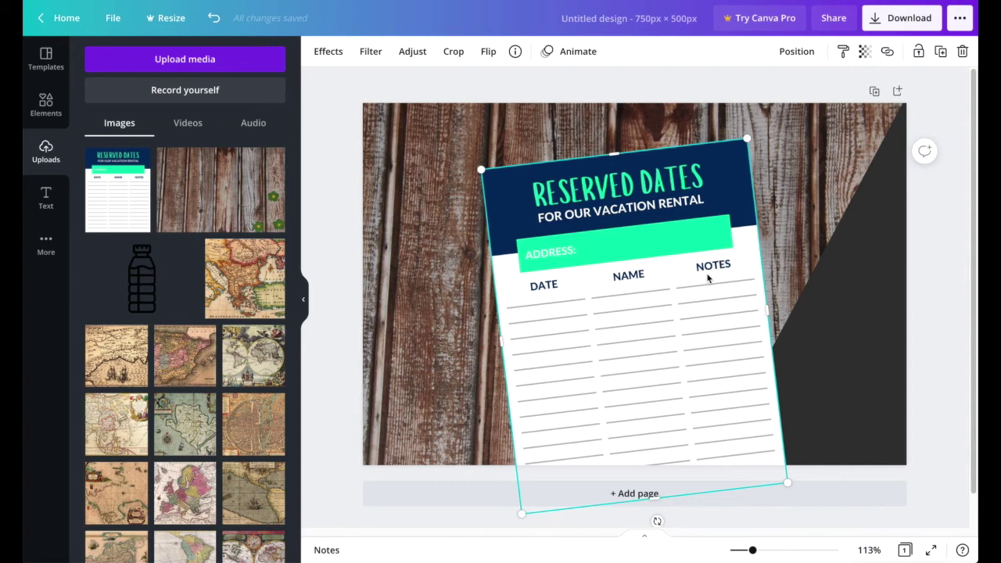
{"action": "left_click", "coordinate": [337, 52]}
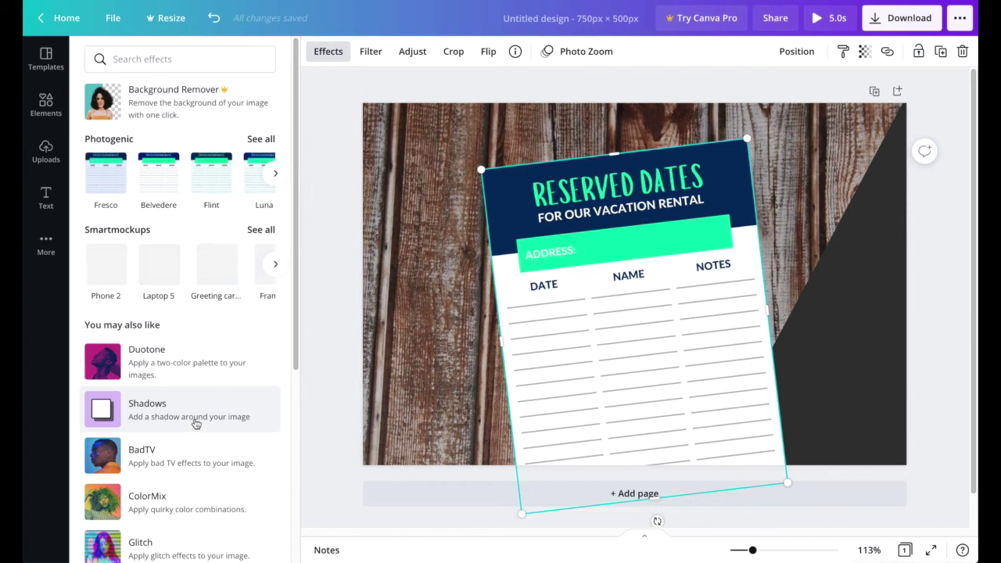
{"action": "left_click", "coordinate": [197, 424]}
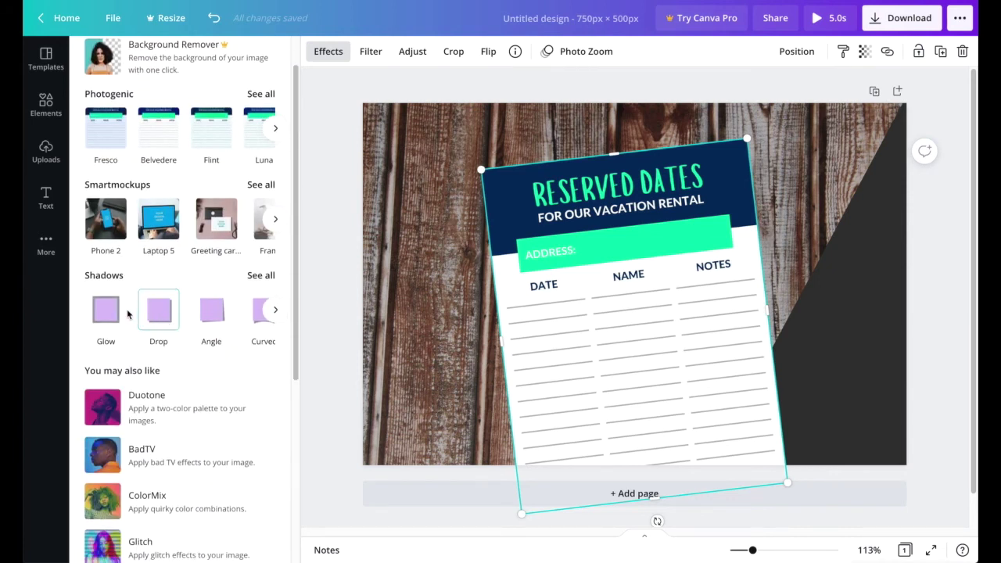
{"action": "left_click", "coordinate": [161, 313]}
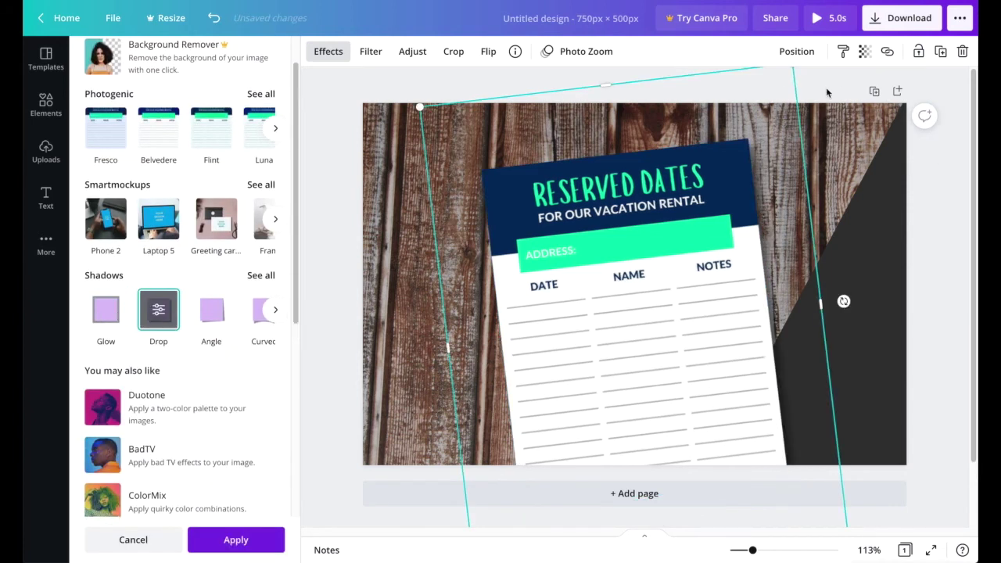
{"action": "key", "text": "Escape"}
{"action": "left_click", "coordinate": [331, 98]}
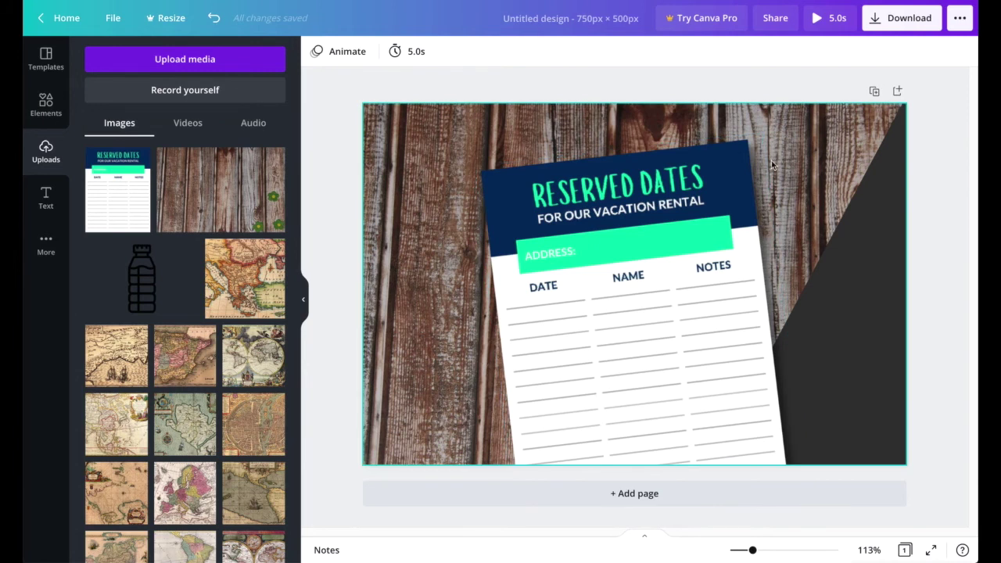
{"action": "left_click", "coordinate": [727, 274]}
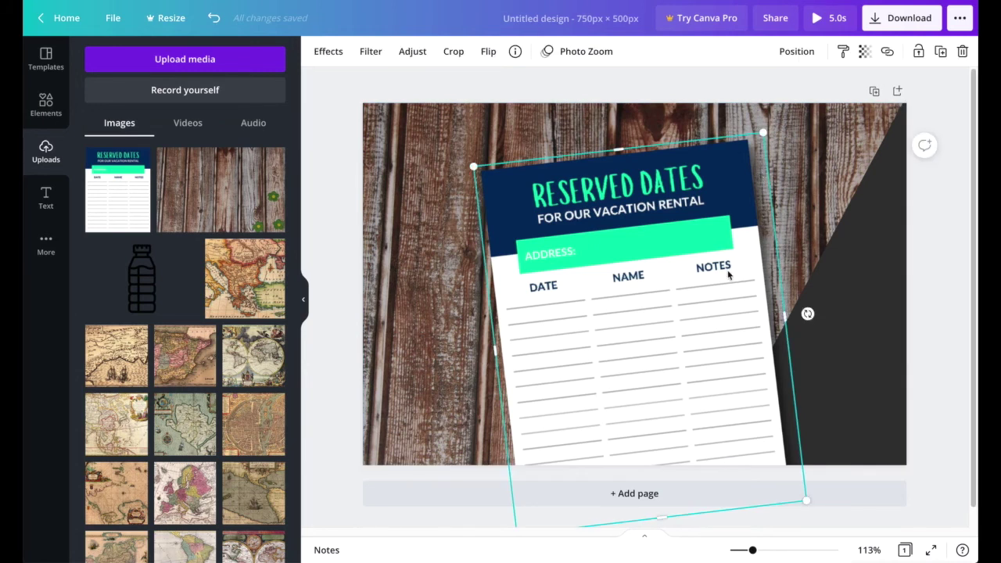
{"action": "left_click", "coordinate": [944, 111]}
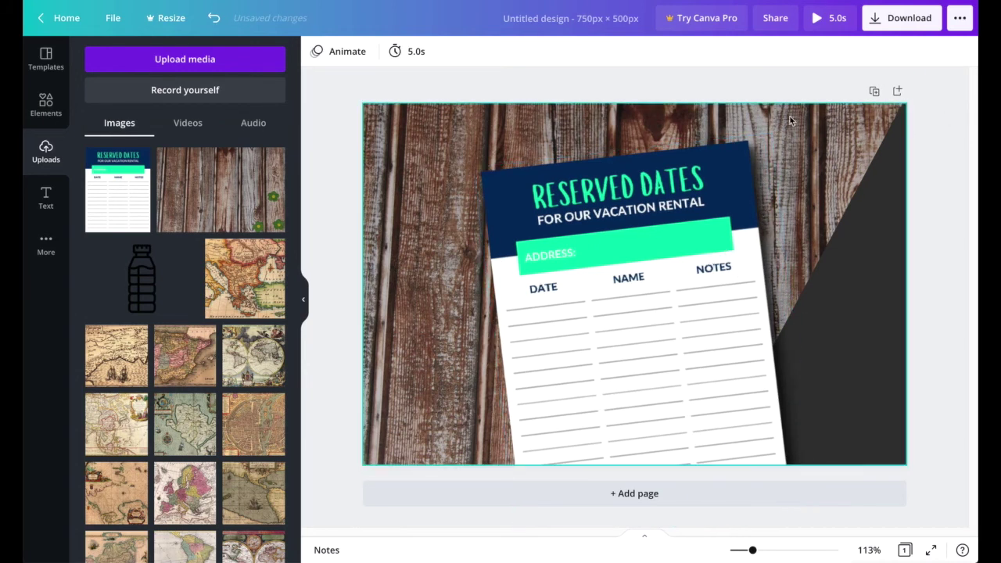
- Download the finished design as a PNG
{"action": "left_click", "coordinate": [889, 25]}
{"action": "left_click", "coordinate": [898, 110]}
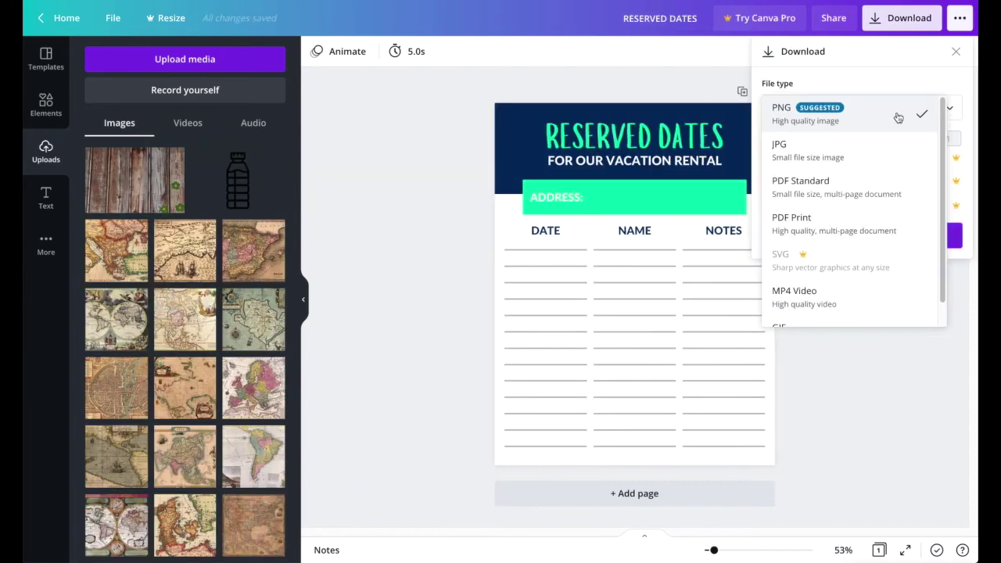
{"action": "left_click", "coordinate": [899, 117]}
{"action": "left_click", "coordinate": [896, 236]}
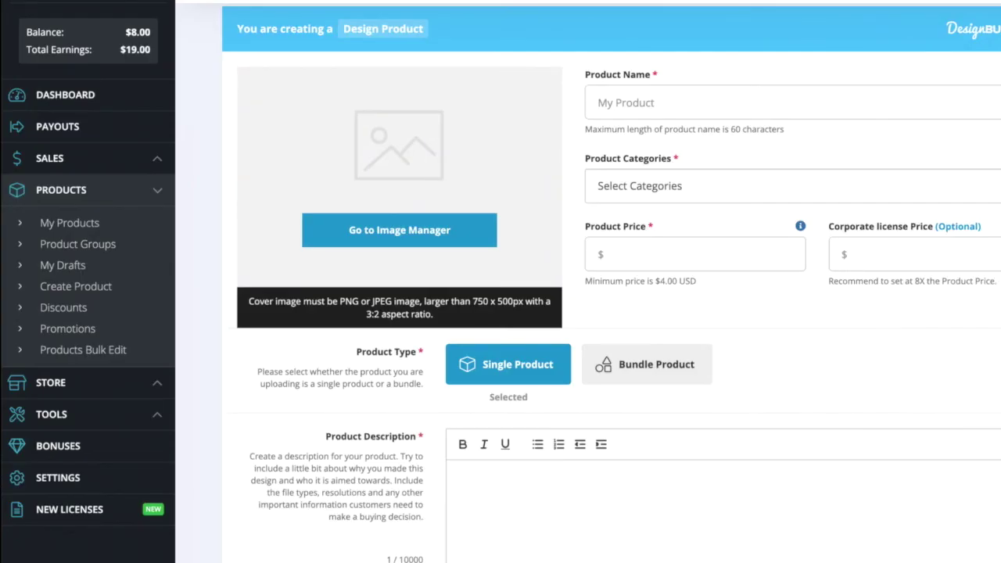
- Switch to the Creative Fabrica product creation form and upload Untitled design.png as the cover image
{"action": "scroll", "coordinate": [610, 282], "scroll_direction": "down", "scroll_amount": 1}
{"action": "scroll", "coordinate": [610, 282], "scroll_direction": "up", "scroll_amount": 1}
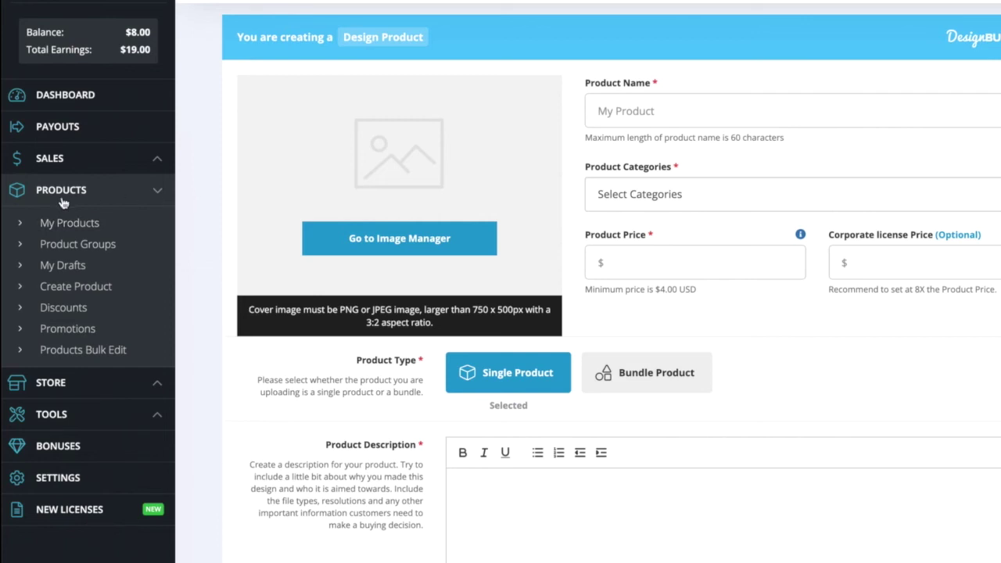
{"action": "scroll", "coordinate": [864, 94], "scroll_direction": "up", "scroll_amount": 1}
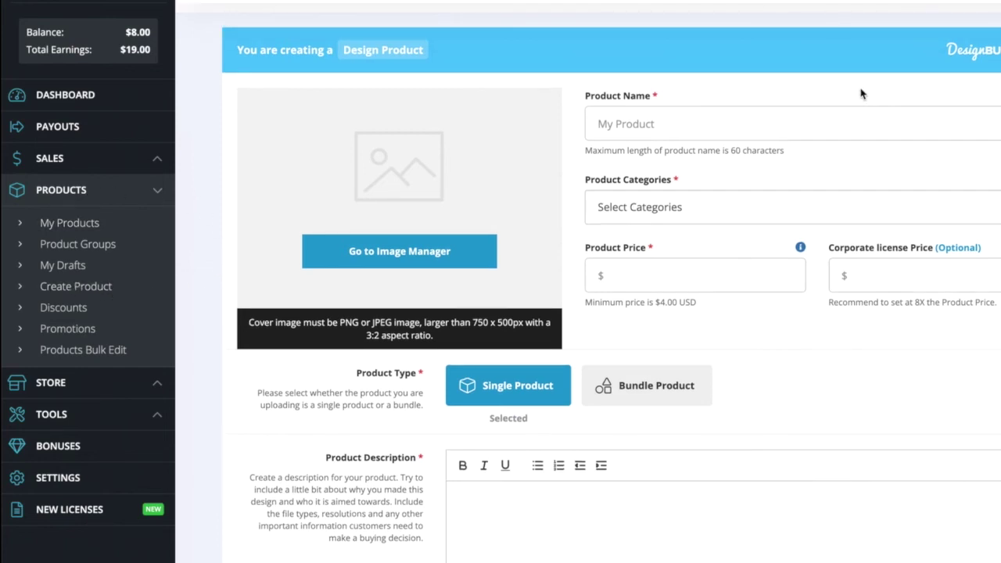
{"action": "left_click", "coordinate": [466, 254]}
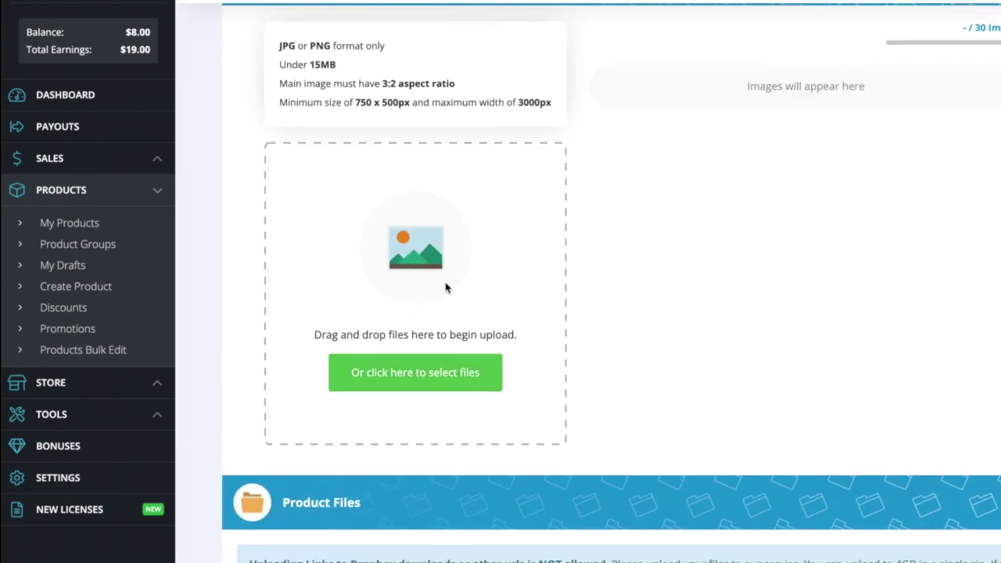
{"action": "left_click_drag", "start_coordinate": [447, 235], "coordinate": [469, 320]}
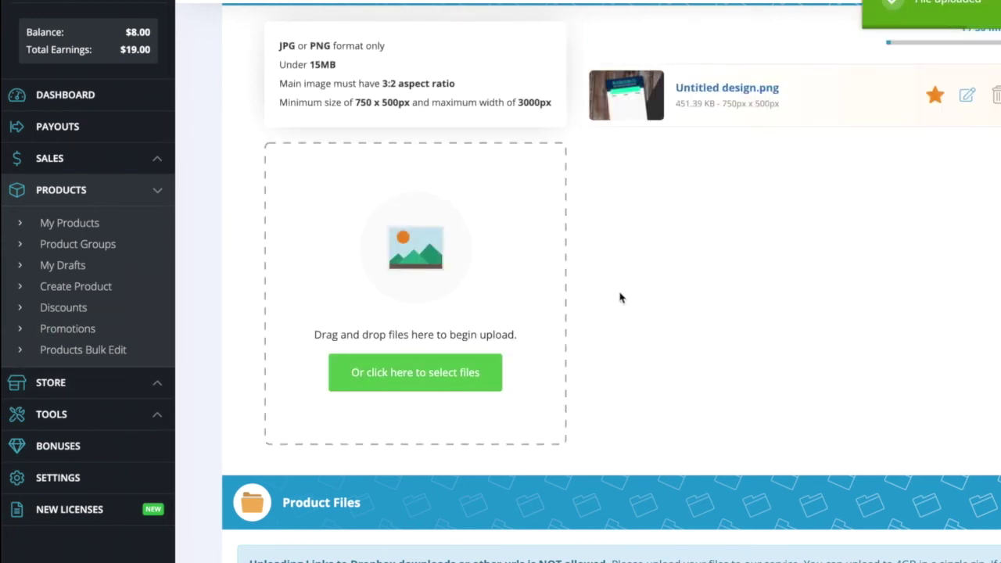
- Enter "Reserved Dates For Our Vacation Rental" as the product name
{"action": "scroll", "coordinate": [656, 296], "scroll_direction": "up", "scroll_amount": 2}
{"action": "scroll", "coordinate": [656, 296], "scroll_direction": "up", "scroll_amount": 15}
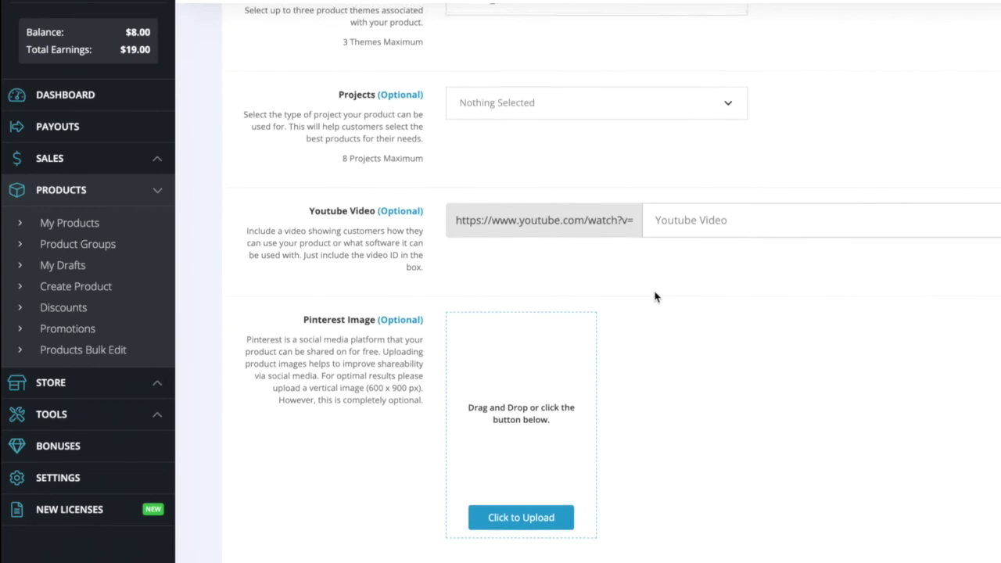
{"action": "scroll", "coordinate": [655, 295], "scroll_direction": "up", "scroll_amount": 1}
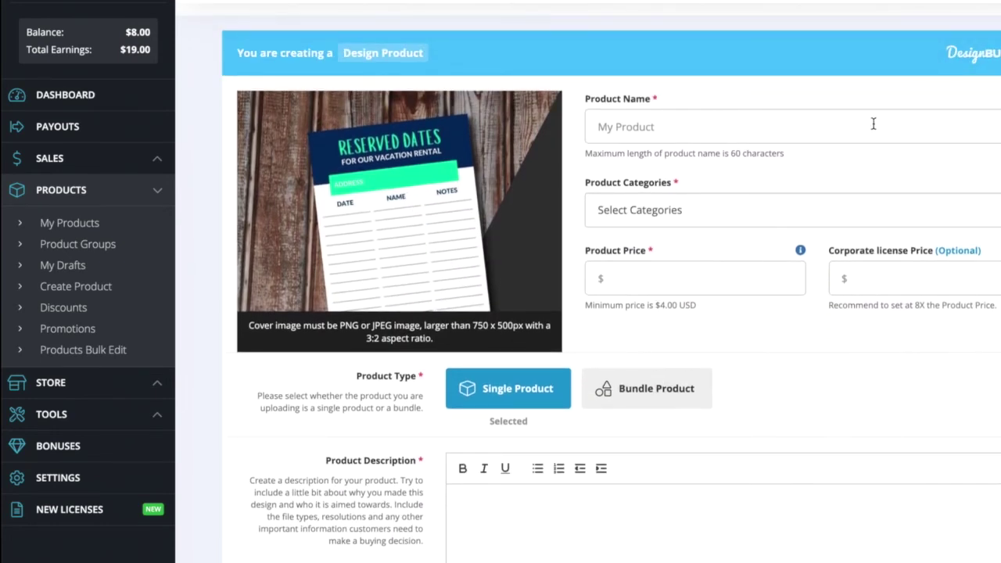
{"action": "left_click", "coordinate": [687, 126]}
{"action": "type", "text": "Reserved Dates For Our Vacation Rental"}
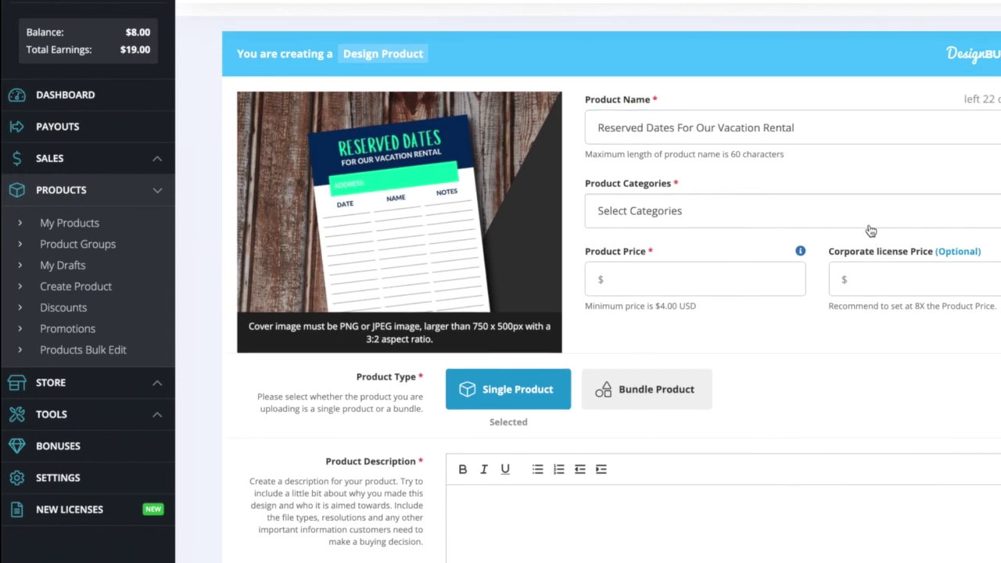
- Set the product category to Crafters / Printables / Other
{"action": "left_click", "coordinate": [867, 225]}
{"action": "left_click", "coordinate": [605, 313]}
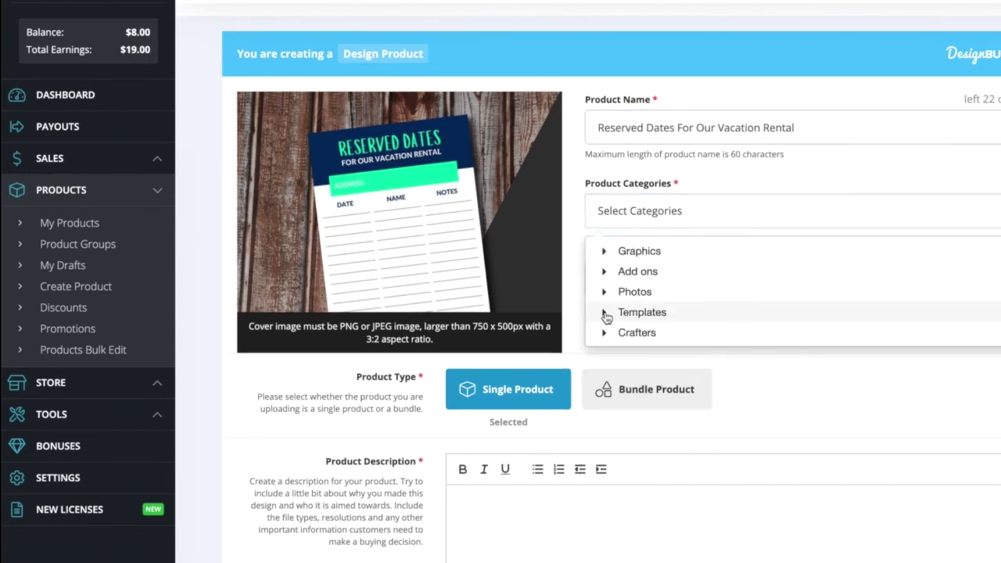
{"action": "left_click", "coordinate": [604, 332]}
{"action": "scroll", "coordinate": [772, 380], "scroll_direction": "down", "scroll_amount": 1}
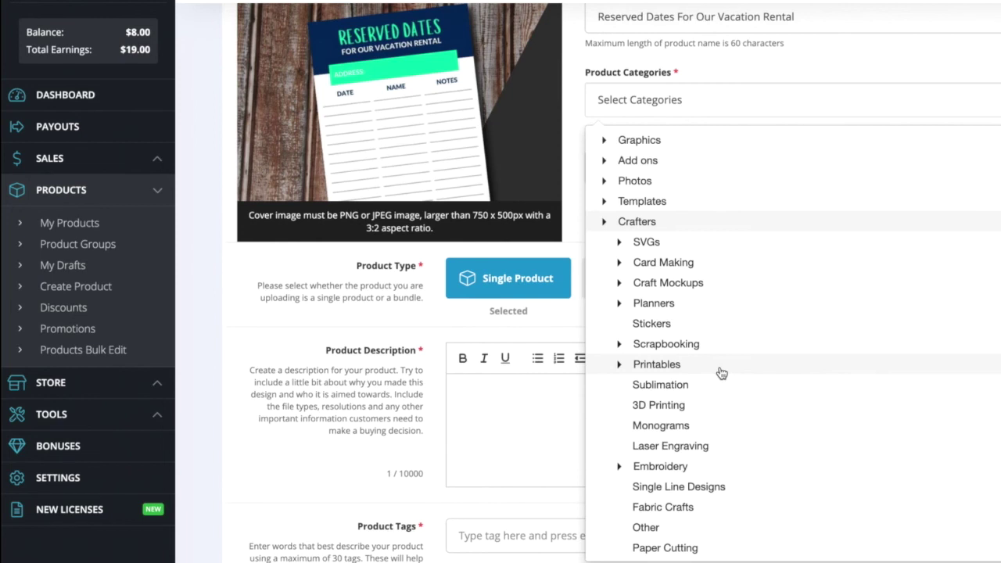
{"action": "left_click", "coordinate": [618, 366]}
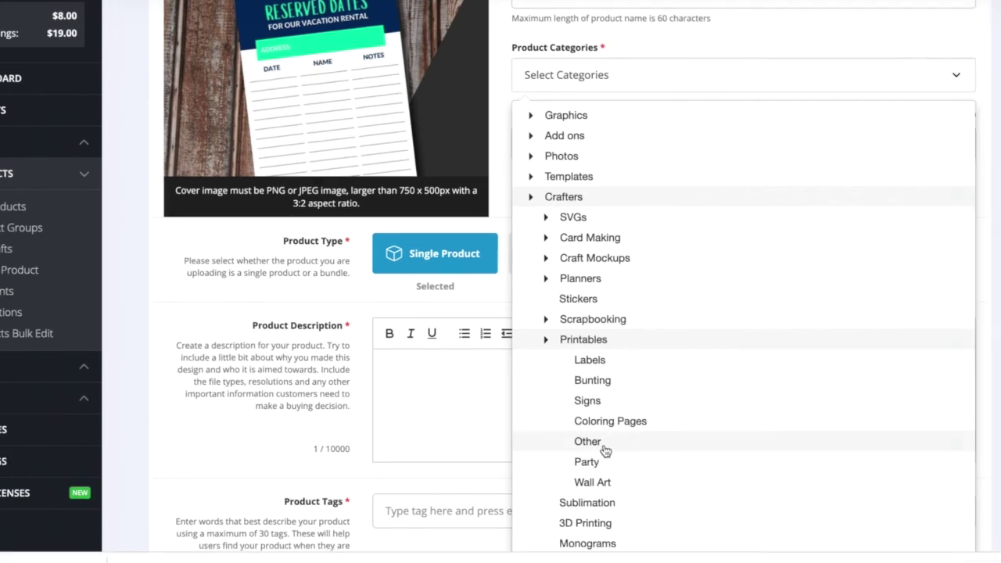
{"action": "left_click", "coordinate": [677, 466]}
- Set the product price to $4.00 and check the corporate license price recommendation
{"action": "left_click", "coordinate": [747, 153]}
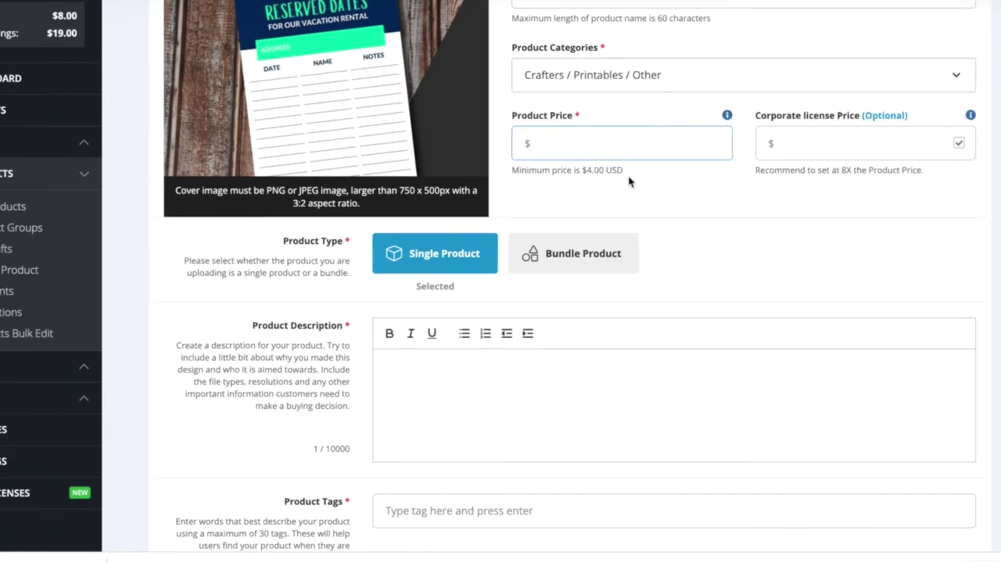
{"action": "type", "text": "4"}
{"action": "key", "text": "Tab"}
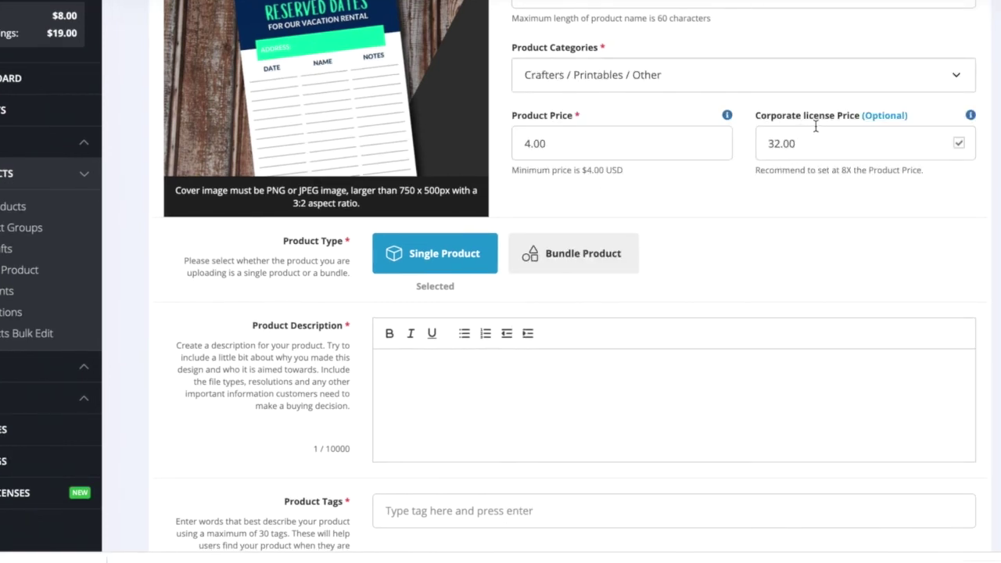
{"action": "left_click_drag", "start_coordinate": [756, 172], "coordinate": [946, 180]}
{"action": "left_click", "coordinate": [944, 183]}
- Review the form's product type, description, tags, included file types, add-ons, product groups and discount sections
{"action": "scroll", "coordinate": [931, 179], "scroll_direction": "down", "scroll_amount": 1}
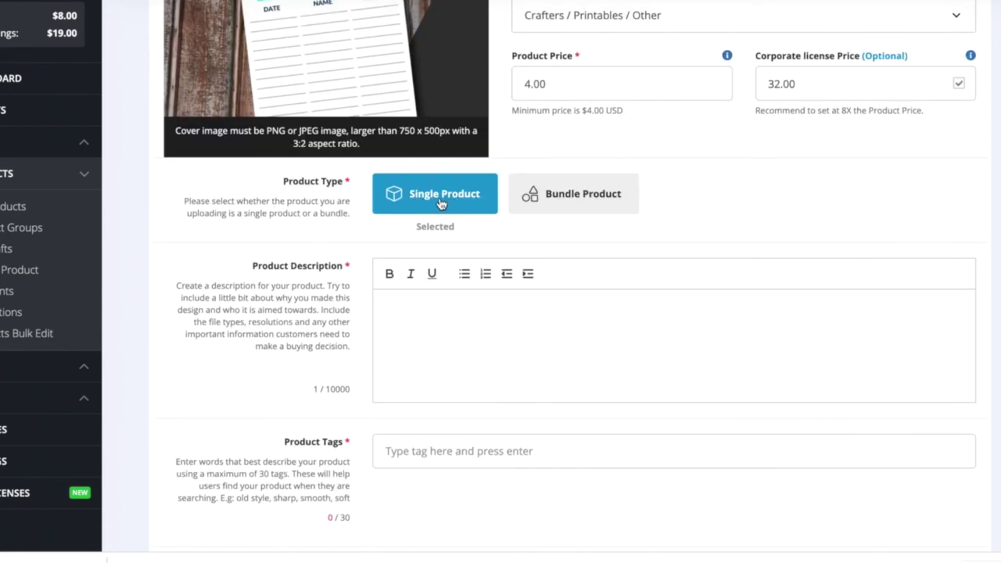
{"action": "scroll", "coordinate": [544, 296], "scroll_direction": "down", "scroll_amount": 1}
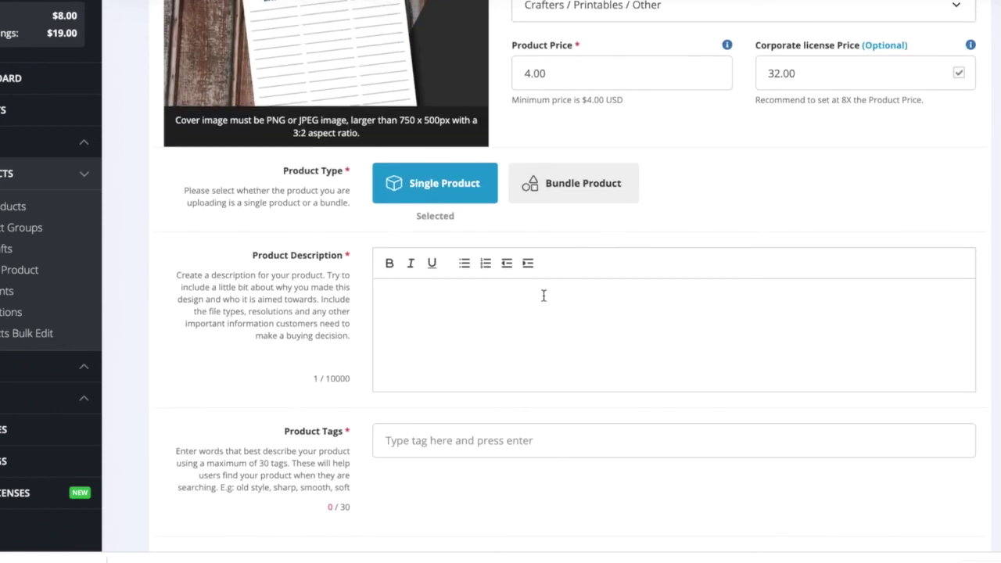
{"action": "left_click", "coordinate": [527, 355]}
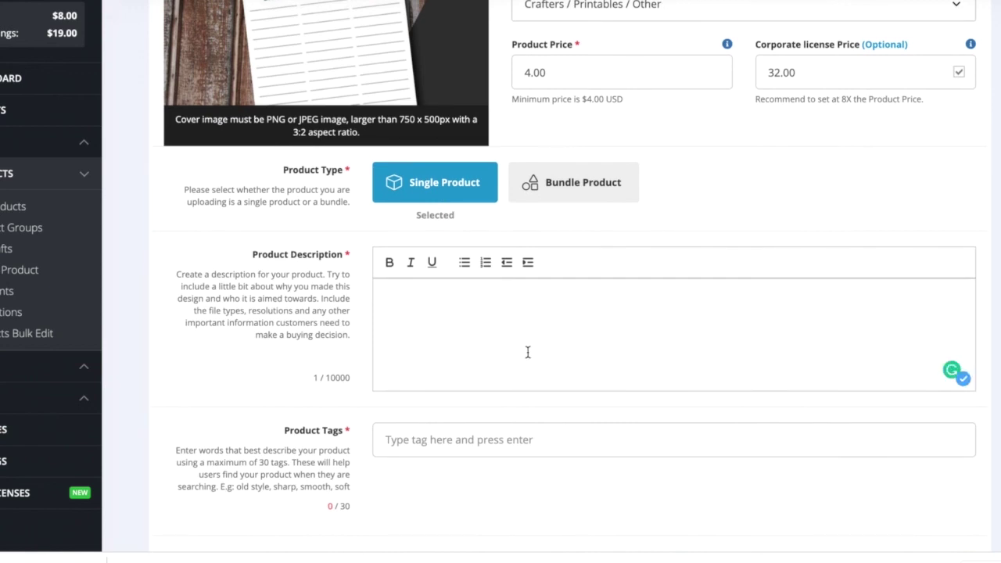
{"action": "scroll", "coordinate": [343, 383], "scroll_direction": "down", "scroll_amount": 5}
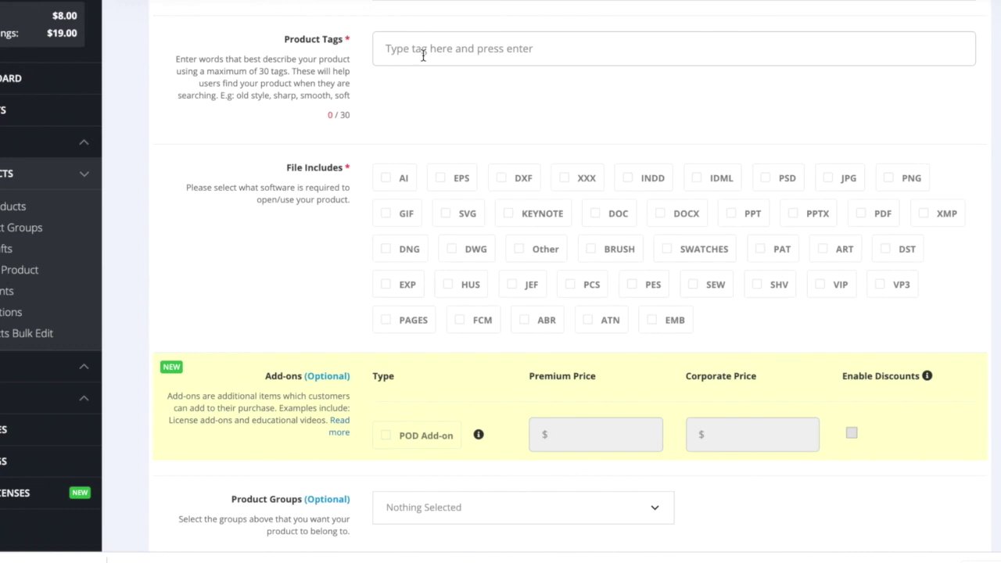
{"action": "scroll", "coordinate": [919, 104], "scroll_direction": "down", "scroll_amount": 2}
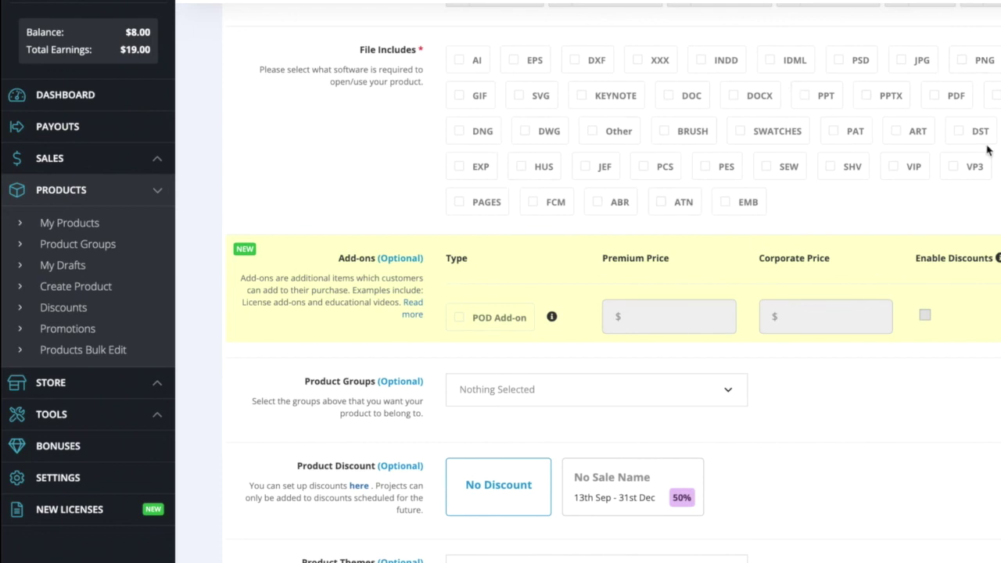
{"action": "scroll", "coordinate": [462, 116], "scroll_direction": "down", "scroll_amount": 2}
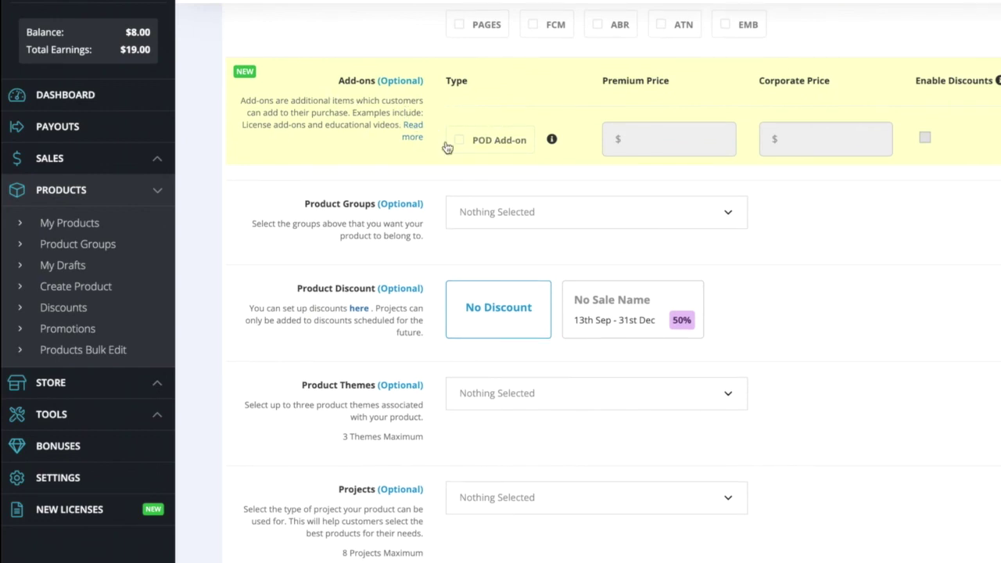
{"action": "scroll", "coordinate": [970, 114], "scroll_direction": "down", "scroll_amount": 2}
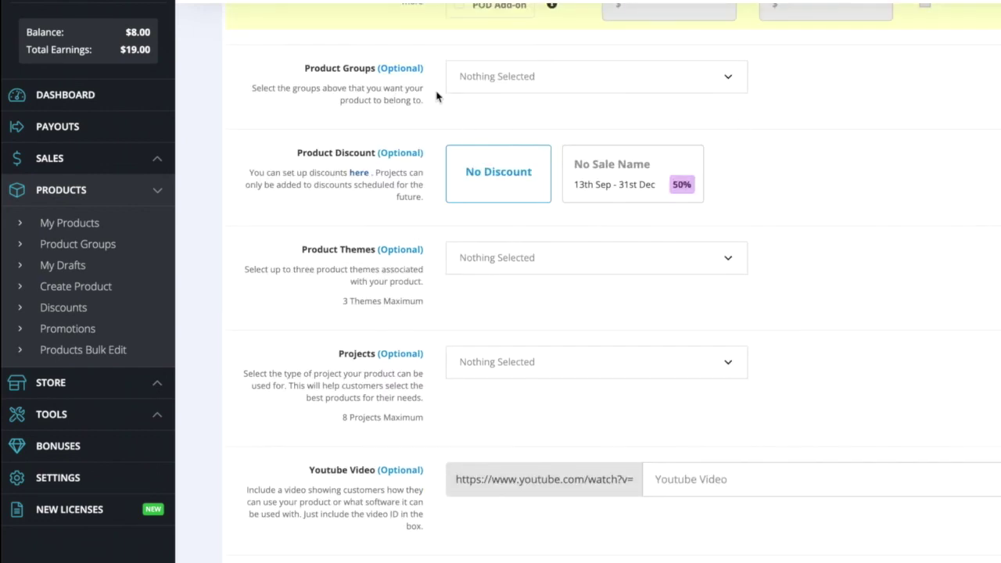
{"action": "scroll", "coordinate": [753, 152], "scroll_direction": "down", "scroll_amount": 1}
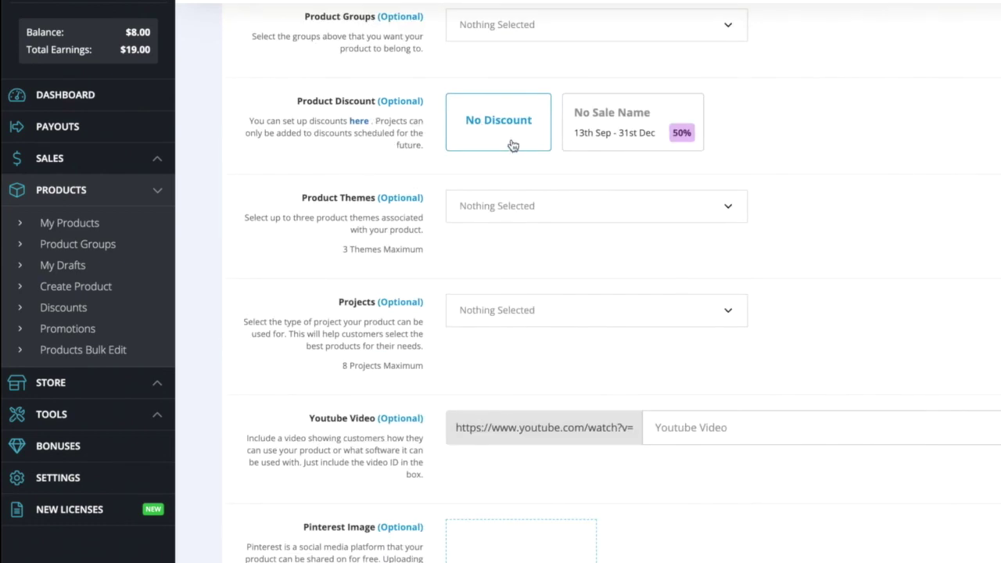
- Review the optional themes, projects, YouTube video, Pinterest image and publish date fields, and the product image requirements
{"action": "scroll", "coordinate": [788, 96], "scroll_direction": "down", "scroll_amount": 3}
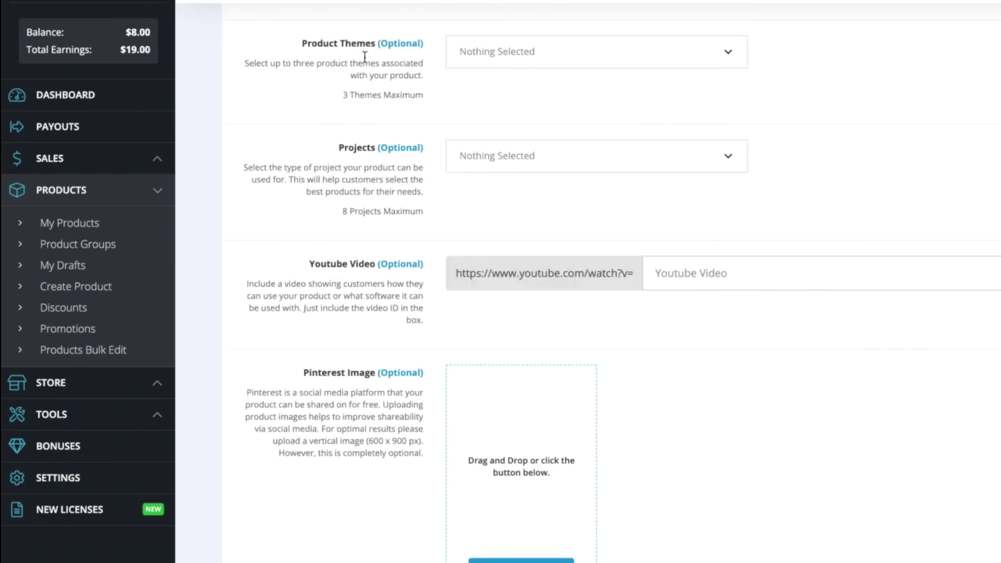
{"action": "left_click", "coordinate": [520, 65]}
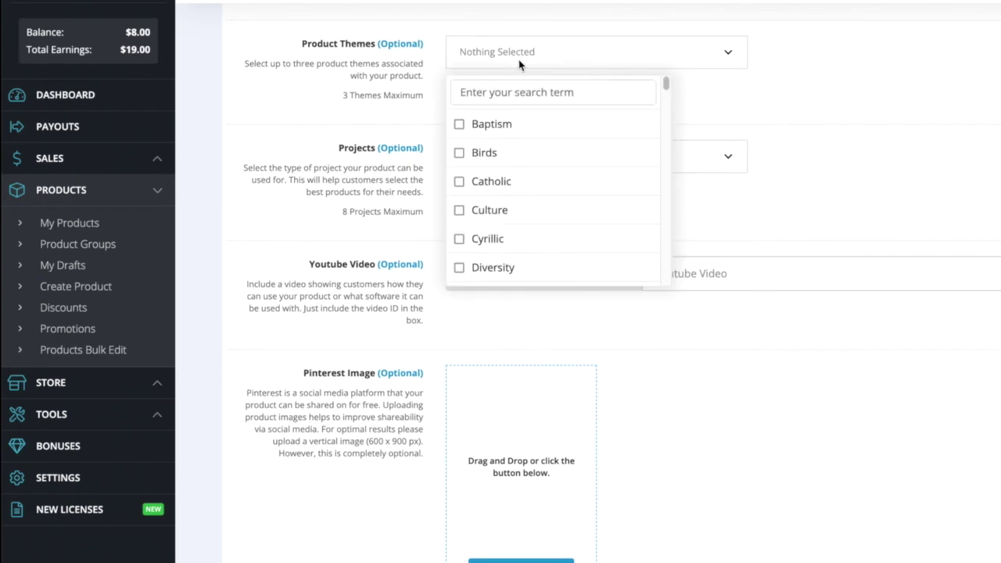
{"action": "left_click", "coordinate": [520, 63]}
{"action": "scroll", "coordinate": [370, 156], "scroll_direction": "down", "scroll_amount": 1}
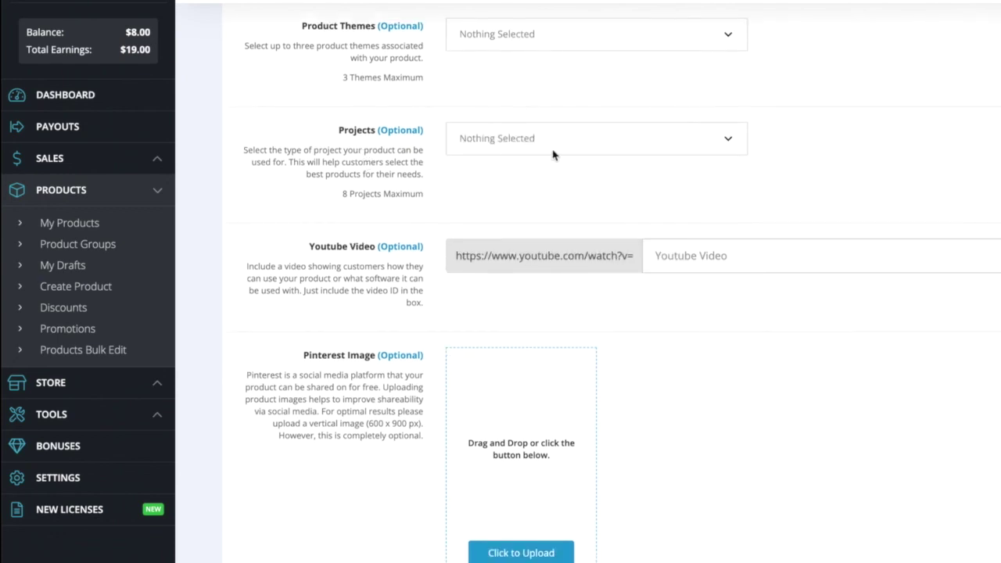
{"action": "scroll", "coordinate": [364, 210], "scroll_direction": "down", "scroll_amount": 2}
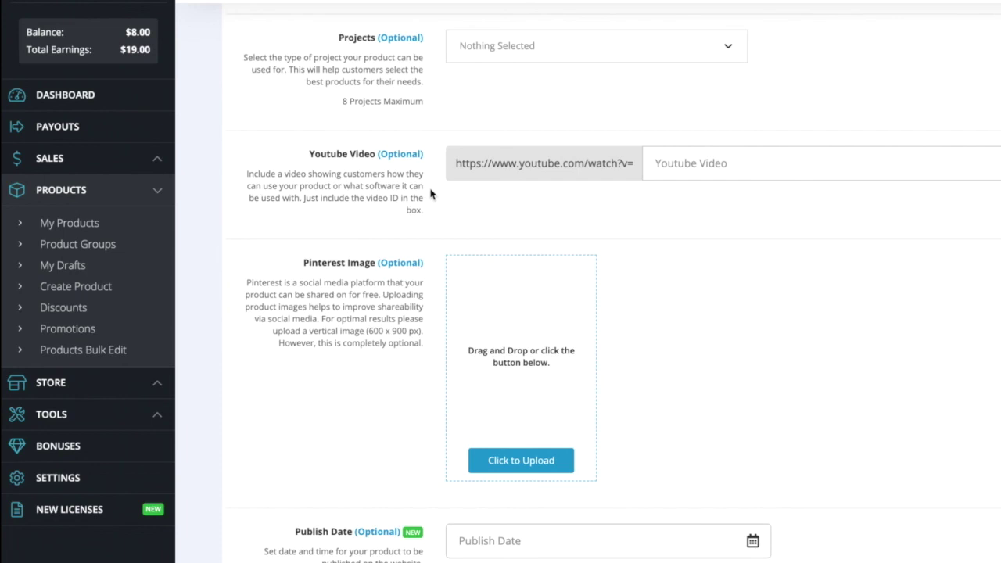
{"action": "scroll", "coordinate": [516, 196], "scroll_direction": "down", "scroll_amount": 1}
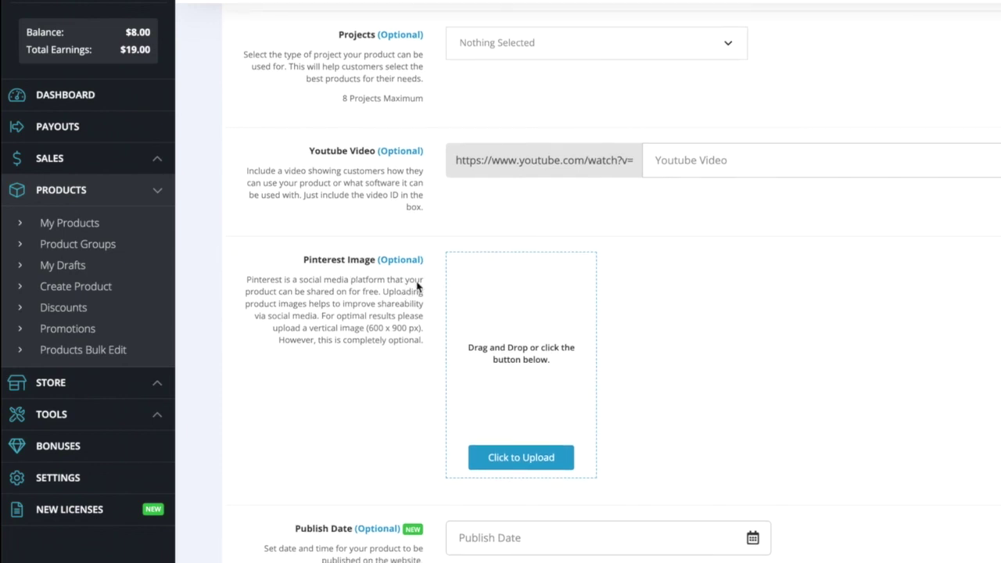
{"action": "scroll", "coordinate": [542, 340], "scroll_direction": "up", "scroll_amount": 4}
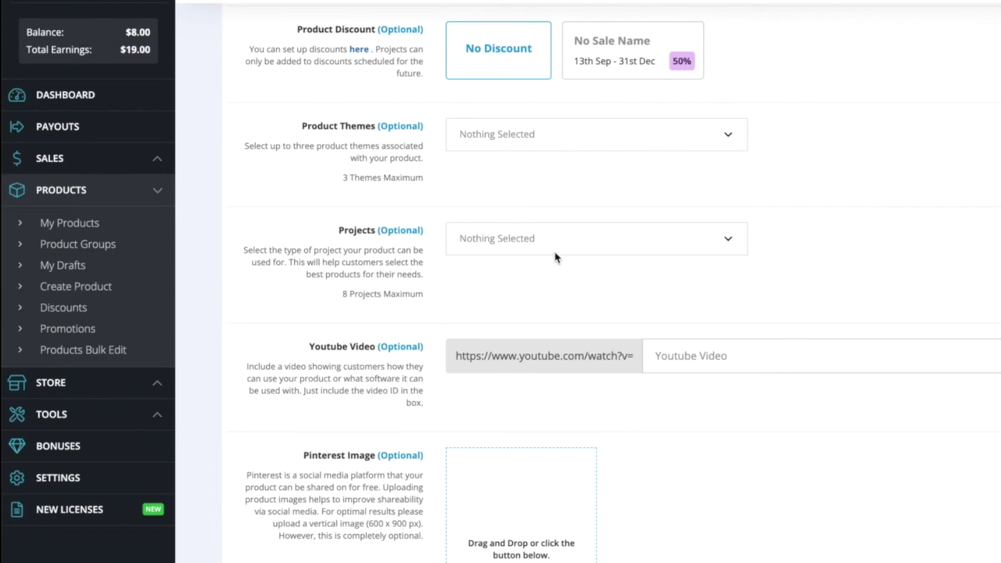
{"action": "scroll", "coordinate": [581, 250], "scroll_direction": "down", "scroll_amount": 7}
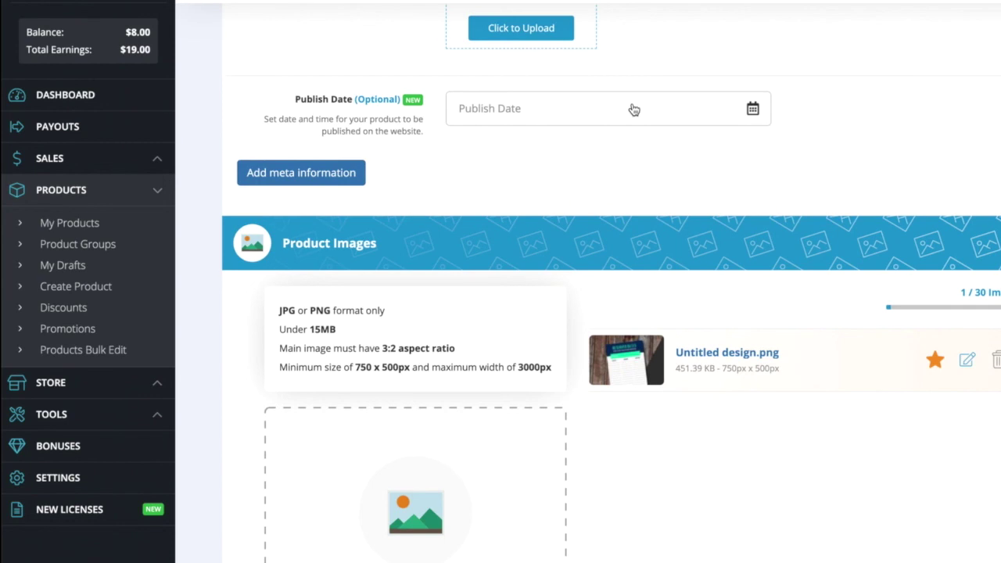
{"action": "scroll", "coordinate": [279, 61], "scroll_direction": "down", "scroll_amount": 3}
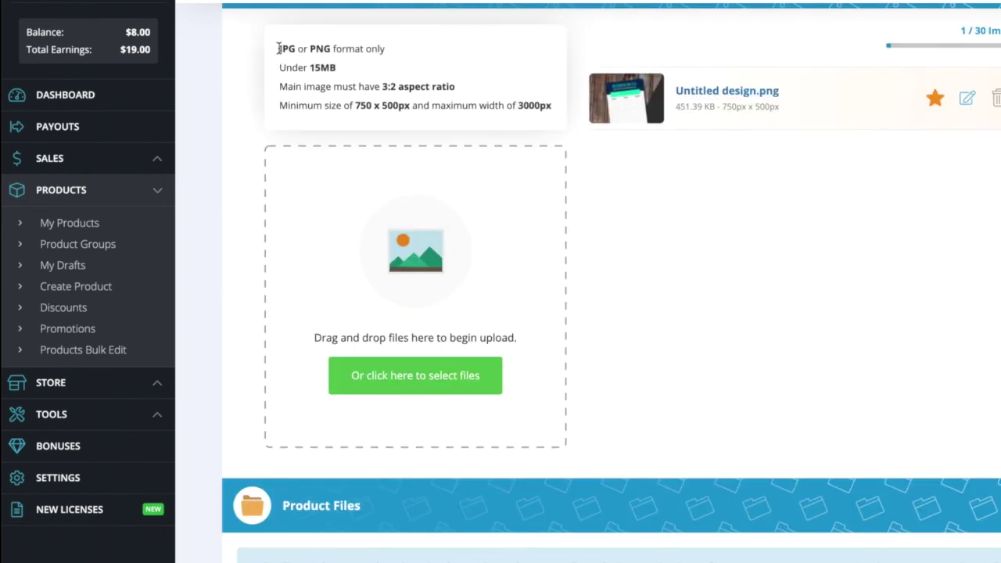
{"action": "left_click_drag", "start_coordinate": [280, 47], "coordinate": [476, 101]}
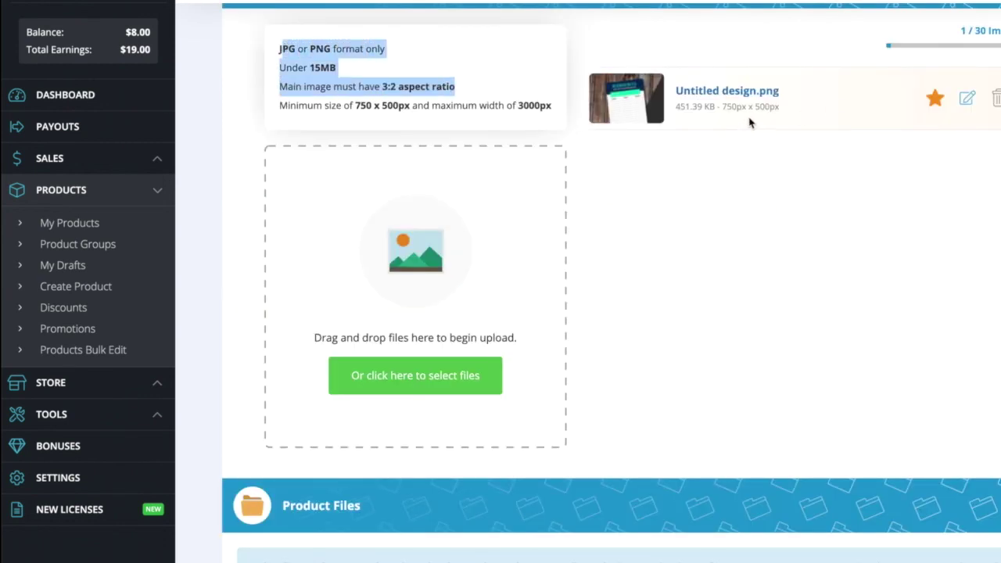
{"action": "left_click", "coordinate": [804, 186]}
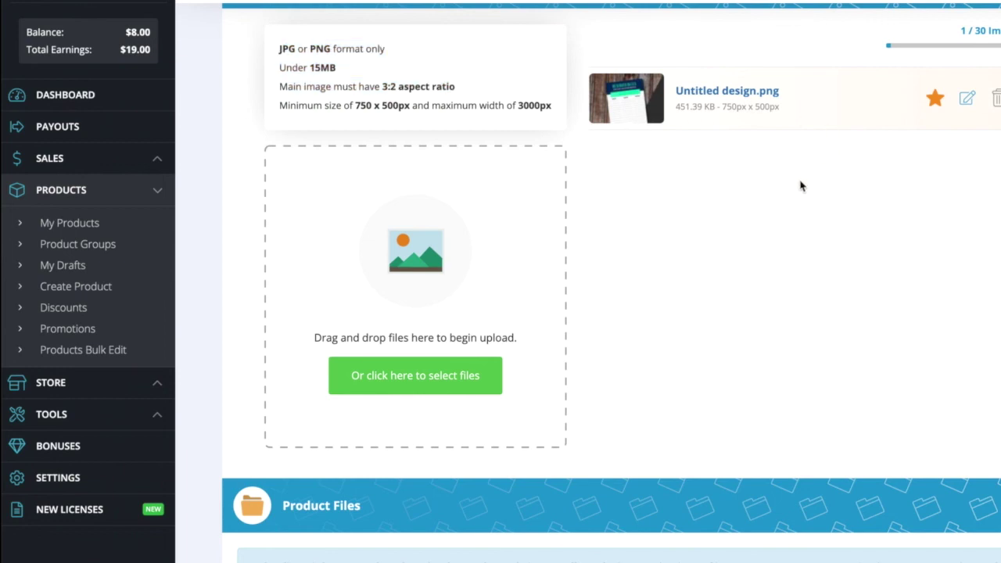
- Check the accepted product file formats and upload RESERVED DATES.pdf.zip as the product file
{"action": "scroll", "coordinate": [778, 186], "scroll_direction": "down", "scroll_amount": 1}
{"action": "scroll", "coordinate": [777, 187], "scroll_direction": "down", "scroll_amount": 5}
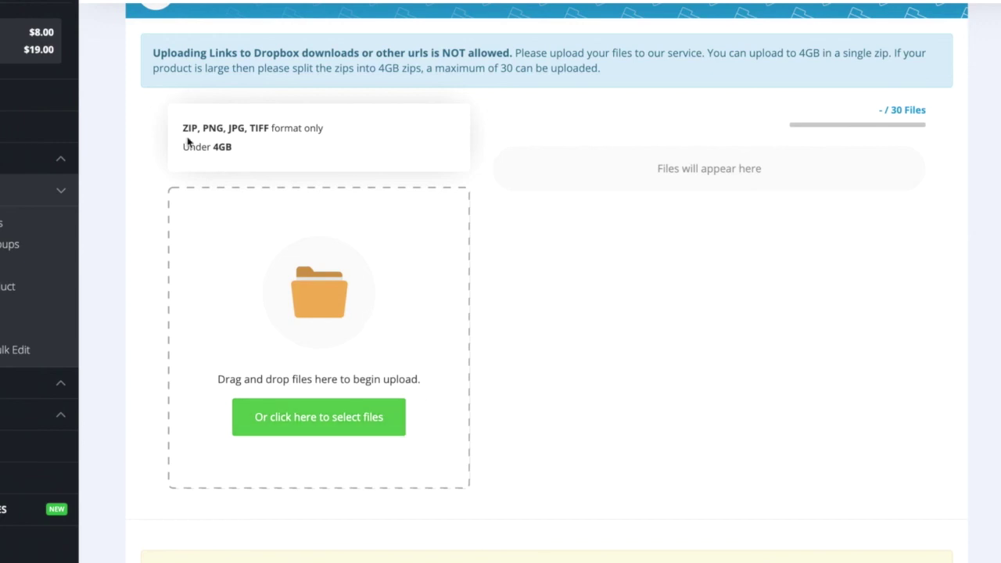
{"action": "left_click_drag", "start_coordinate": [194, 125], "coordinate": [184, 126]}
{"action": "left_click", "coordinate": [721, 299]}
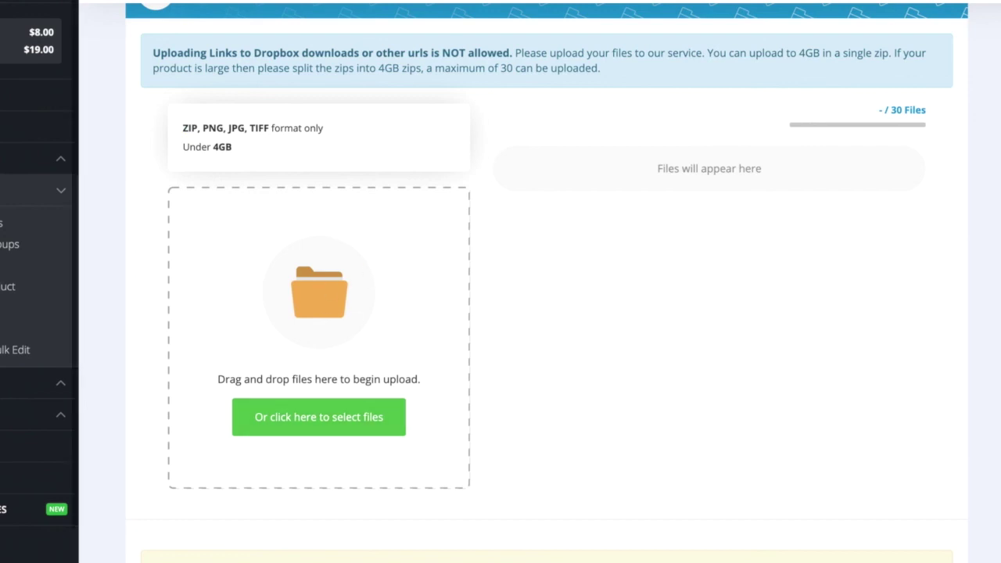
{"action": "left_click_drag", "start_coordinate": [346, 279], "coordinate": [364, 268]}
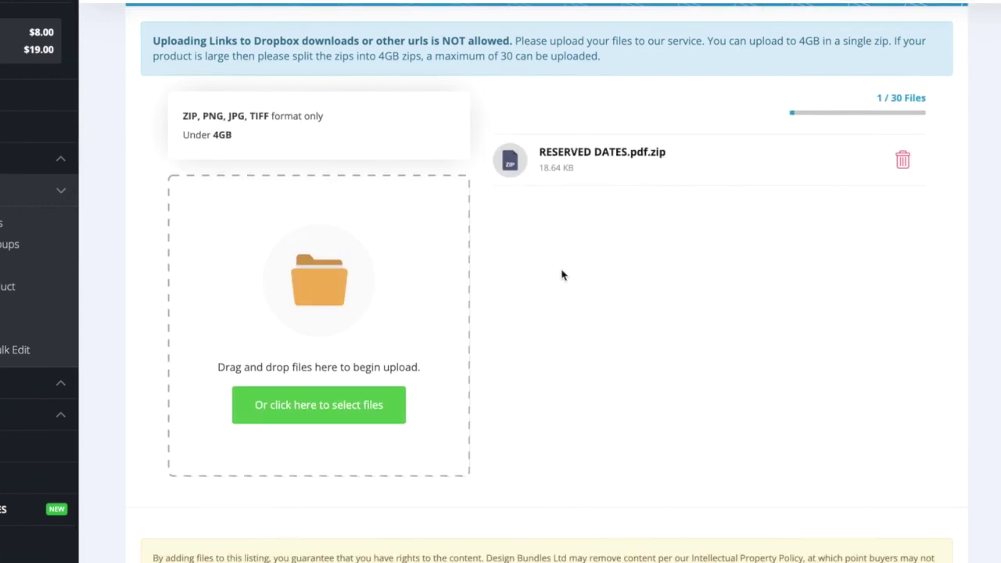
{"action": "scroll", "coordinate": [562, 274], "scroll_direction": "down", "scroll_amount": 1}
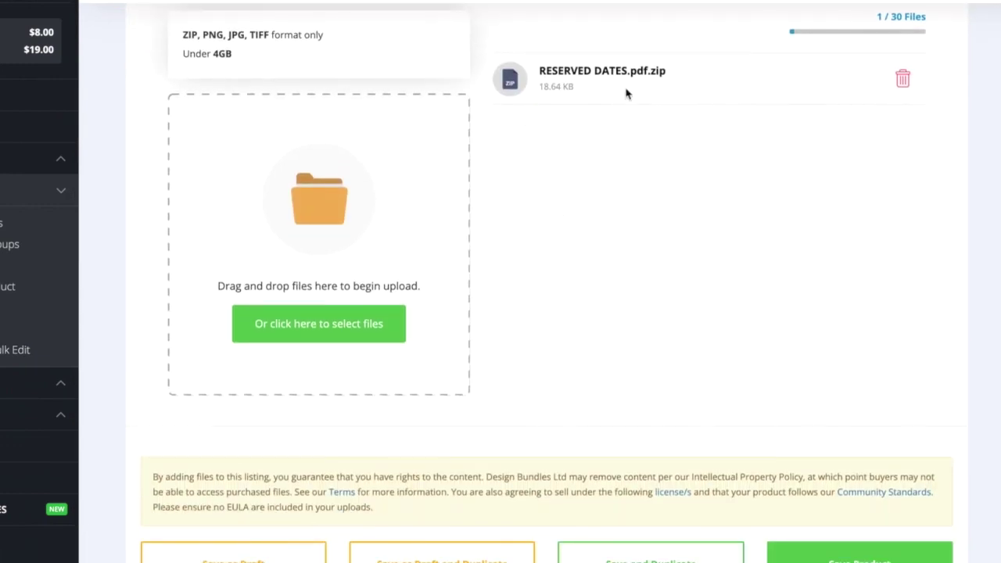
{"action": "scroll", "coordinate": [611, 170], "scroll_direction": "down", "scroll_amount": 1}
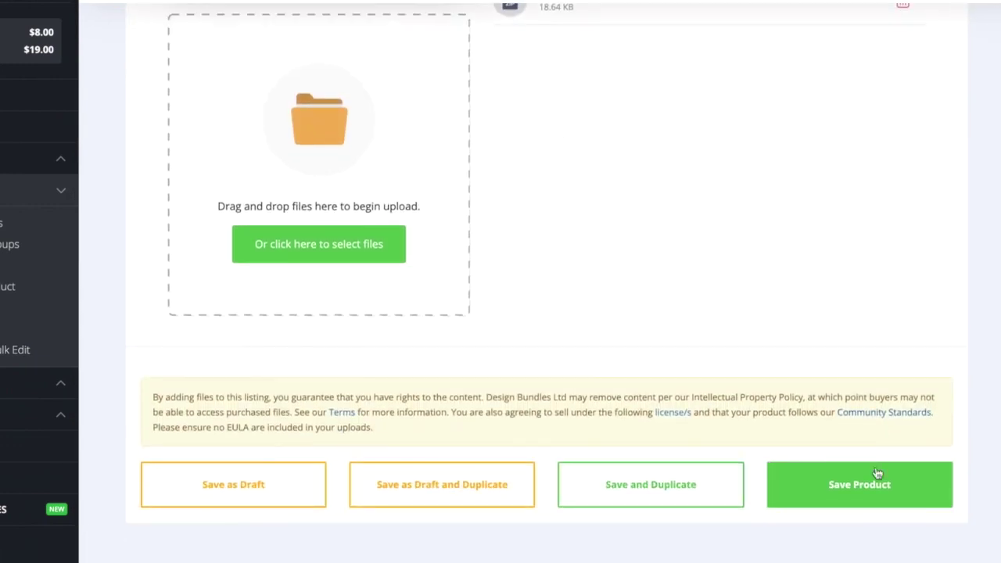